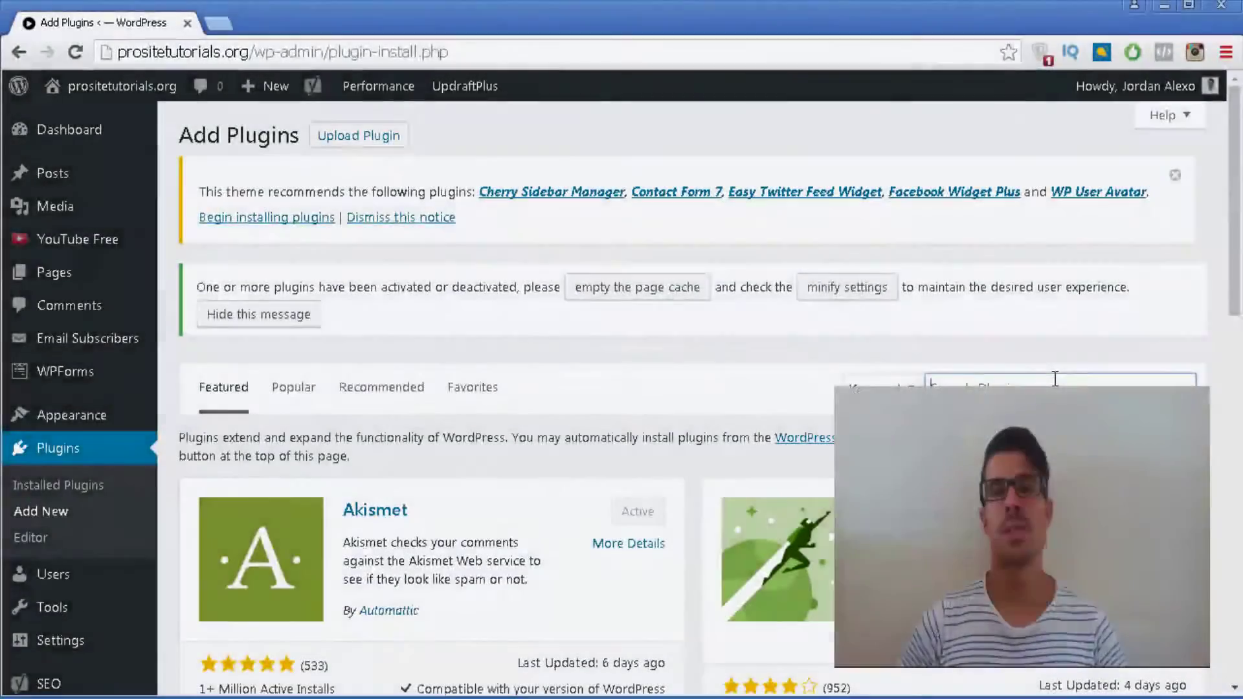
# Step: Search the plugin directory for 'disqus' and start installing Disqus Comment System from its details
pyautogui.click(1052, 380)
pyautogui.write('disqus')
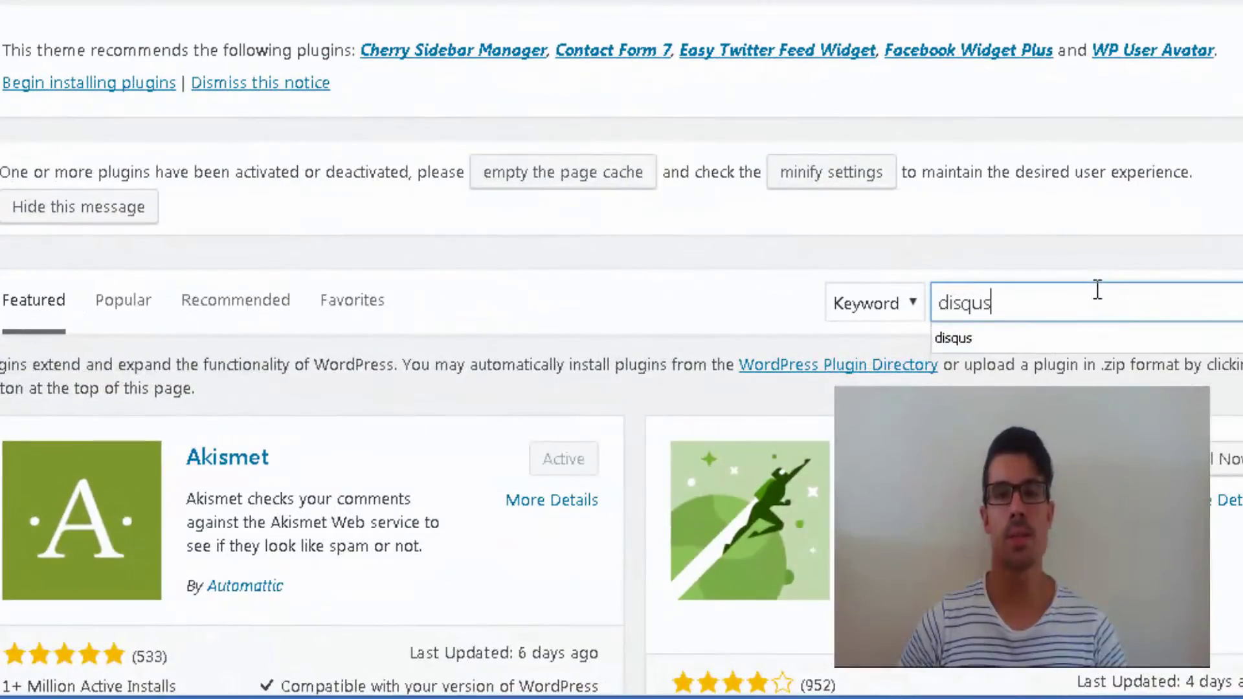
pyautogui.scroll(-12, 380, 125)
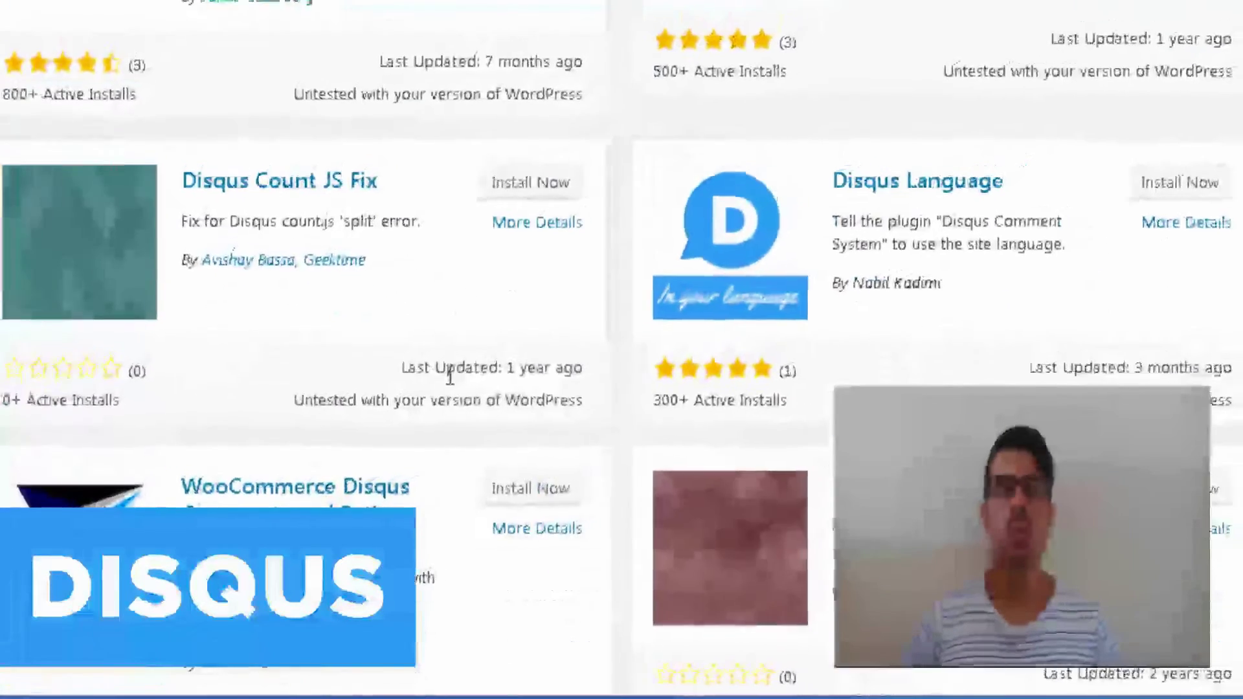
pyautogui.scroll(10, 444, 369)
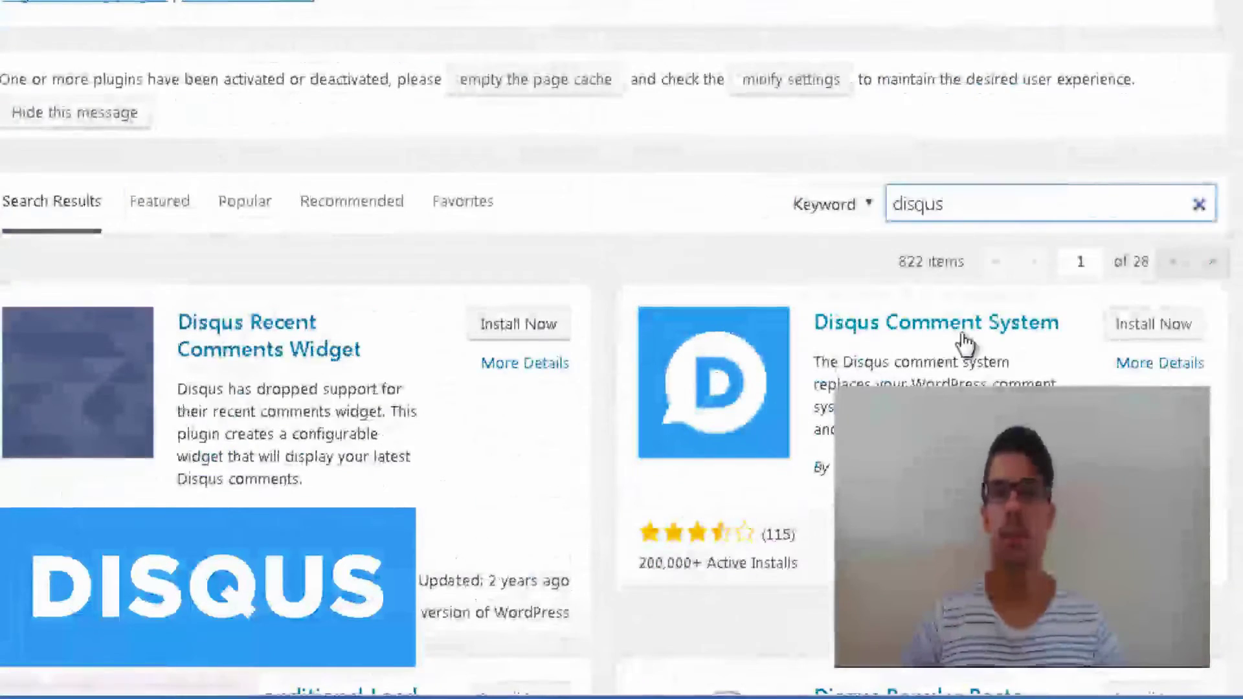
pyautogui.click(1191, 364)
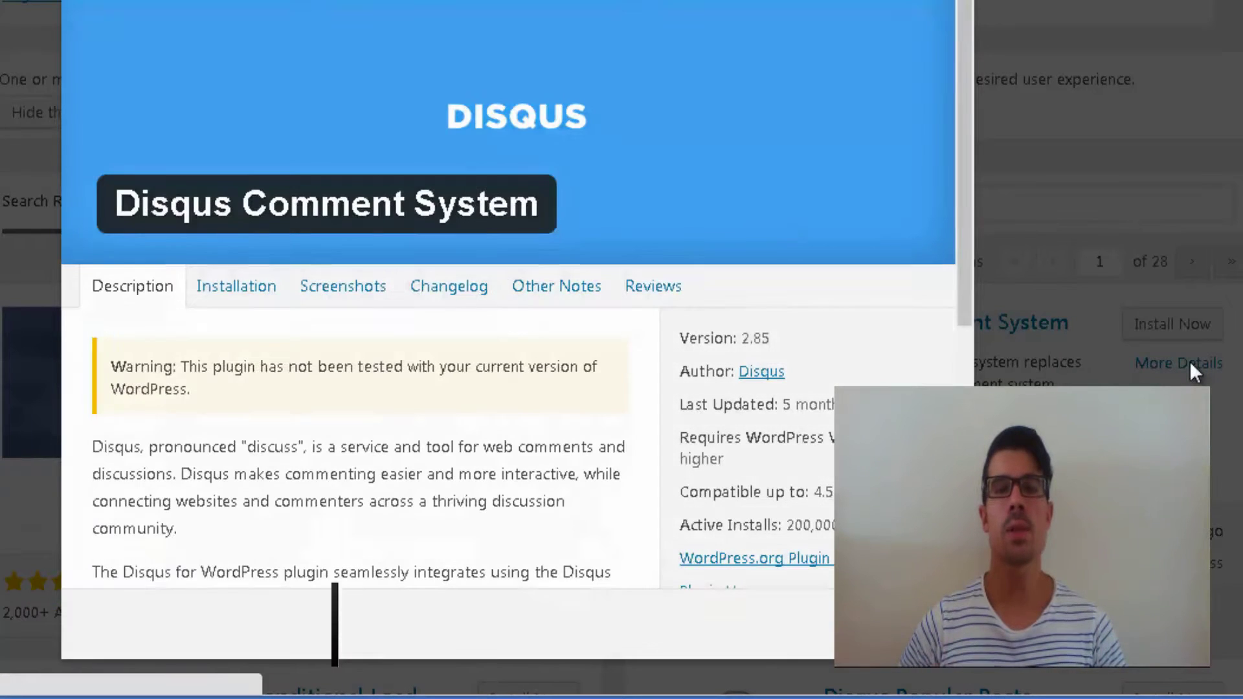
pyautogui.moveTo(962, 61); pyautogui.dragTo(963, 311)
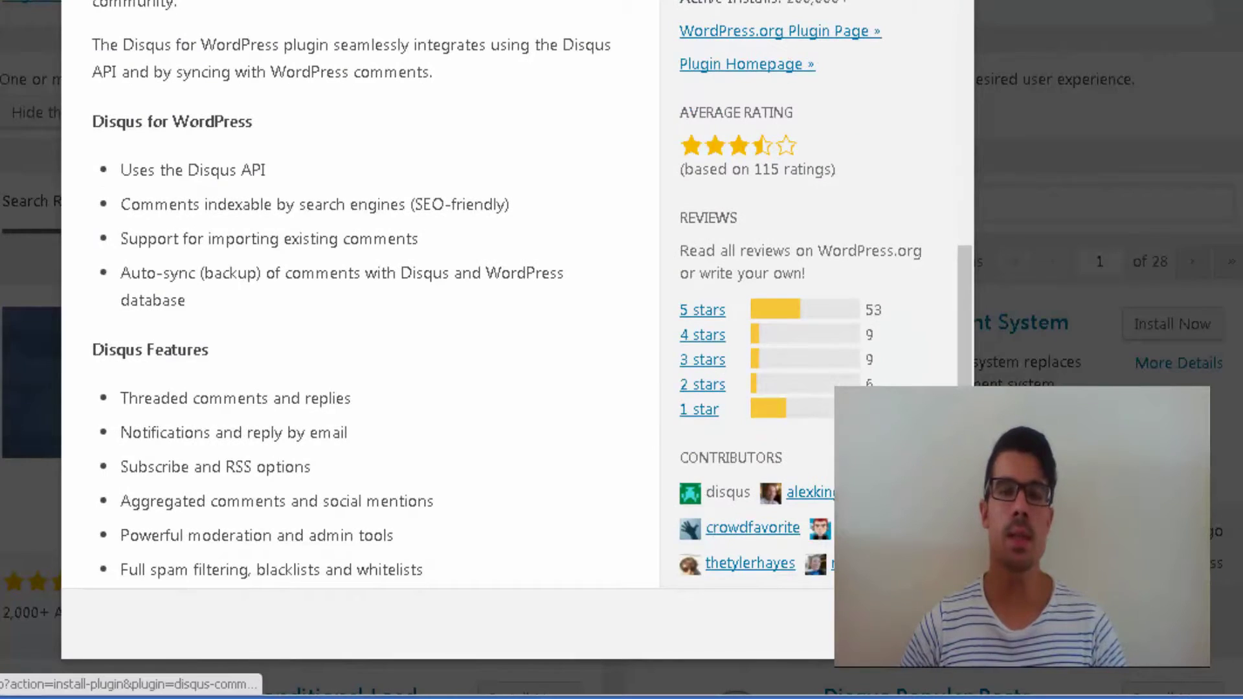
pyautogui.click(920, 624)
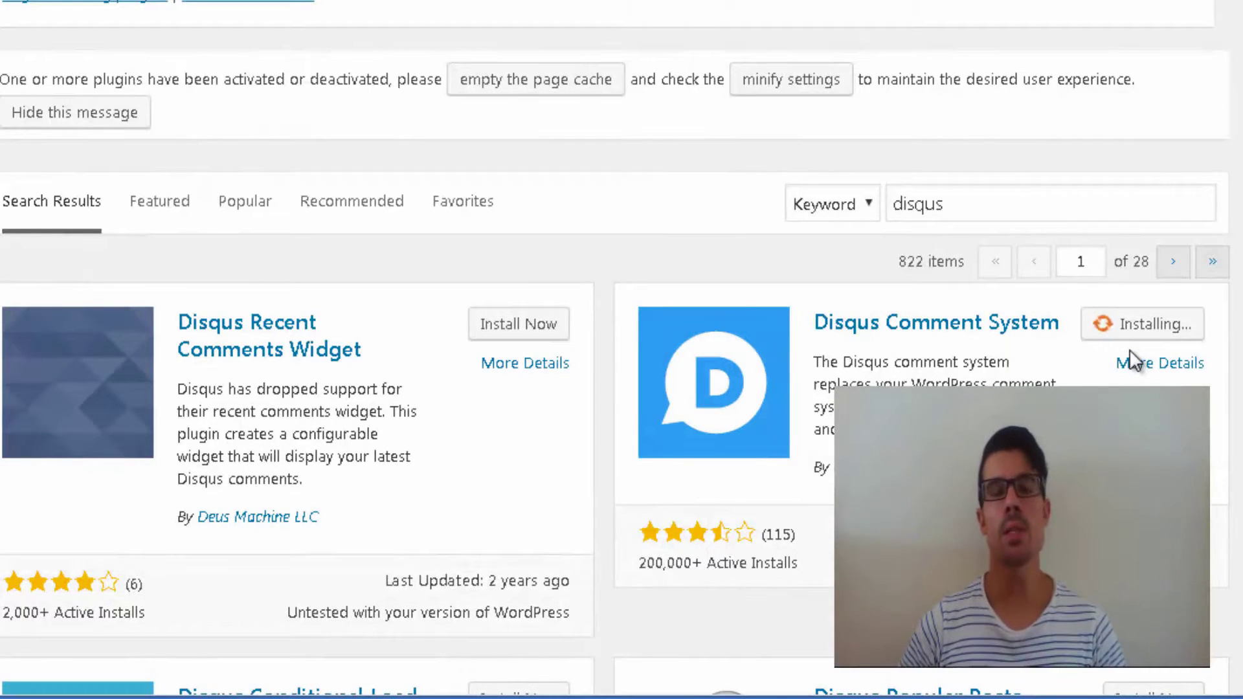
# Step: Activate Disqus Comment System, then open its Configure page from the Plugins list
pyautogui.click(1163, 331)
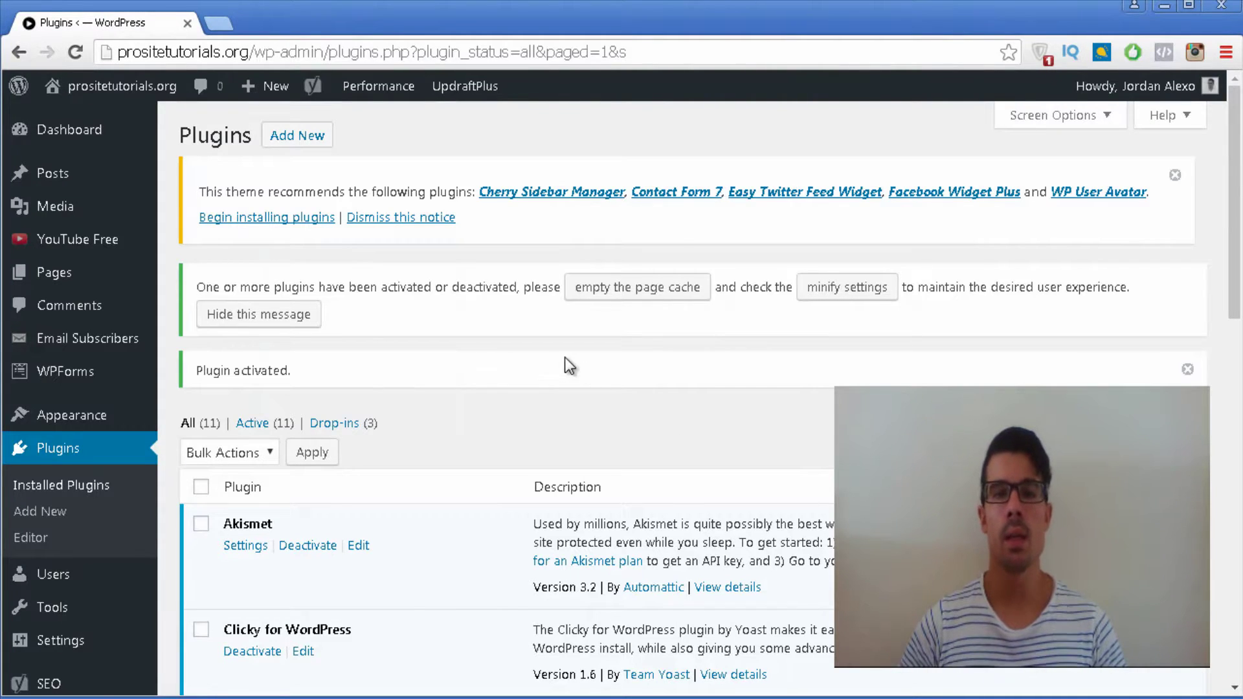
pyautogui.scroll(-3, 558, 358)
pyautogui.scroll(-3, 531, 285)
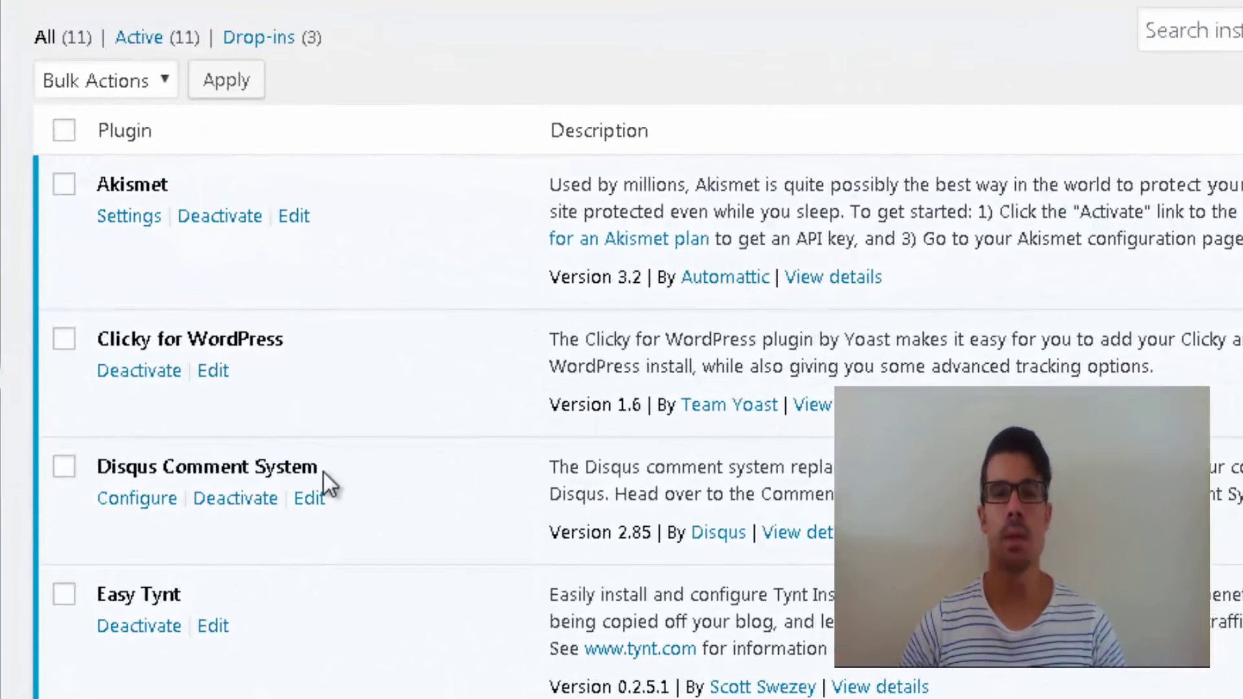
pyautogui.click(124, 500)
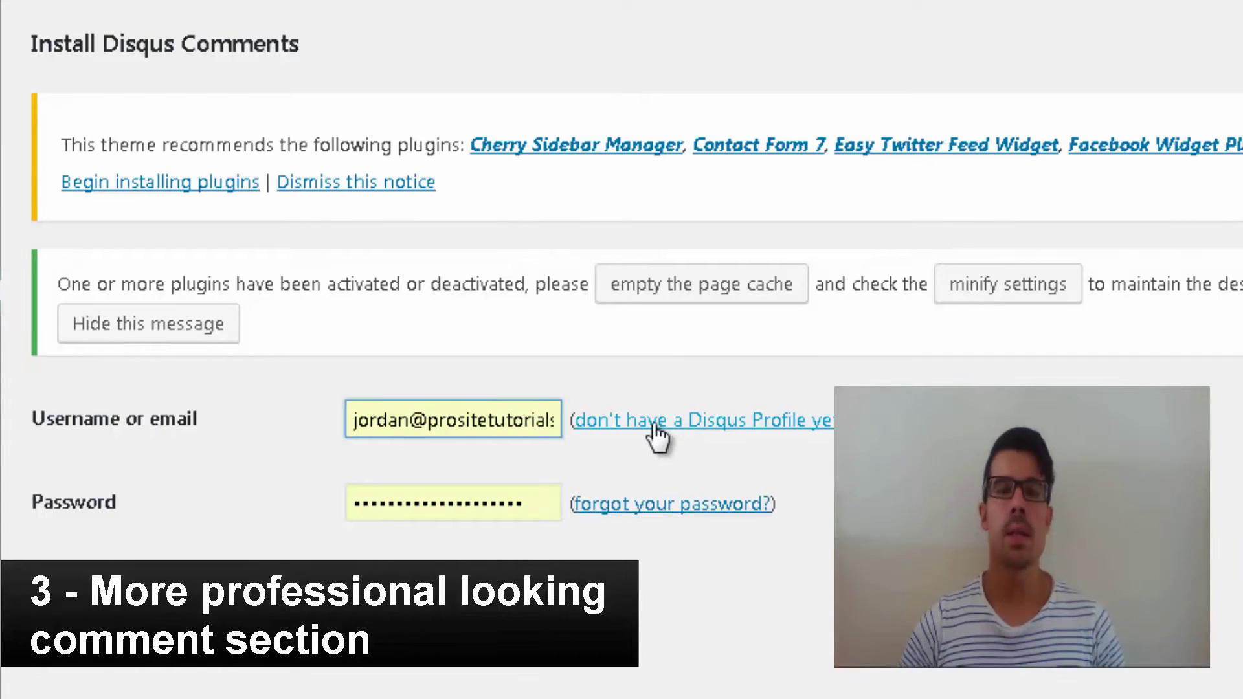
# Step: Open the 'don't have a Disqus Profile yet?' sign-up link in a new browser tab
pyautogui.rightClick(739, 417)
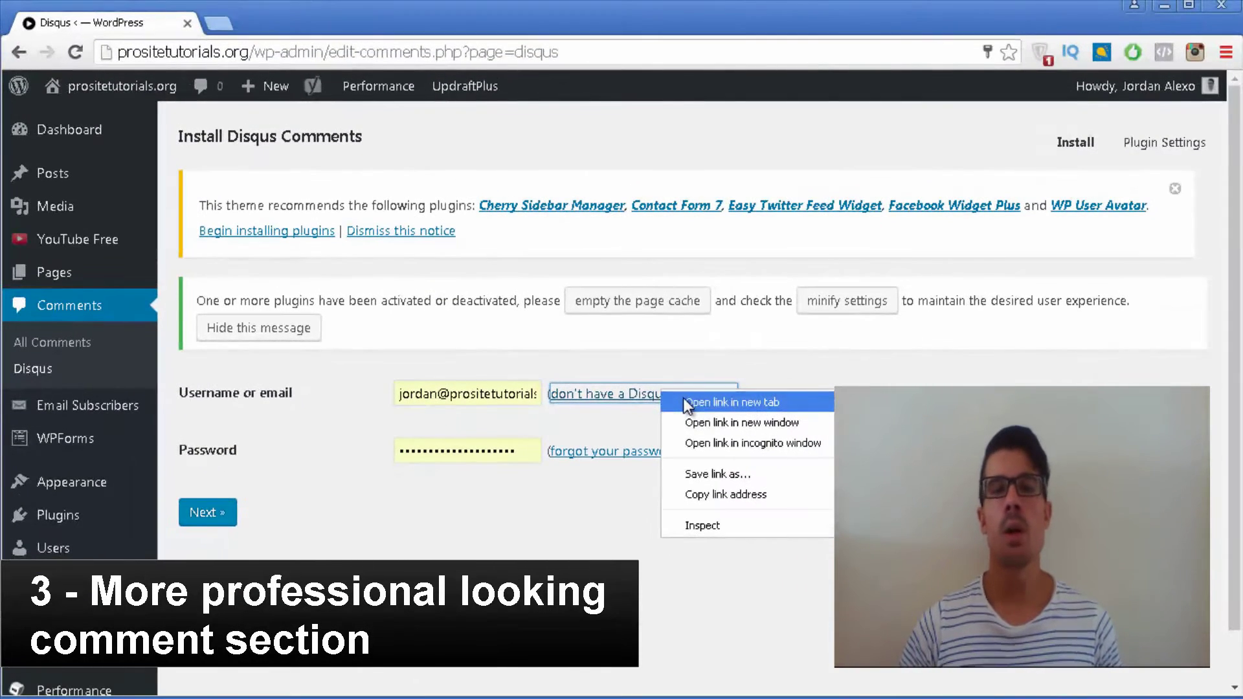
pyautogui.click(765, 426)
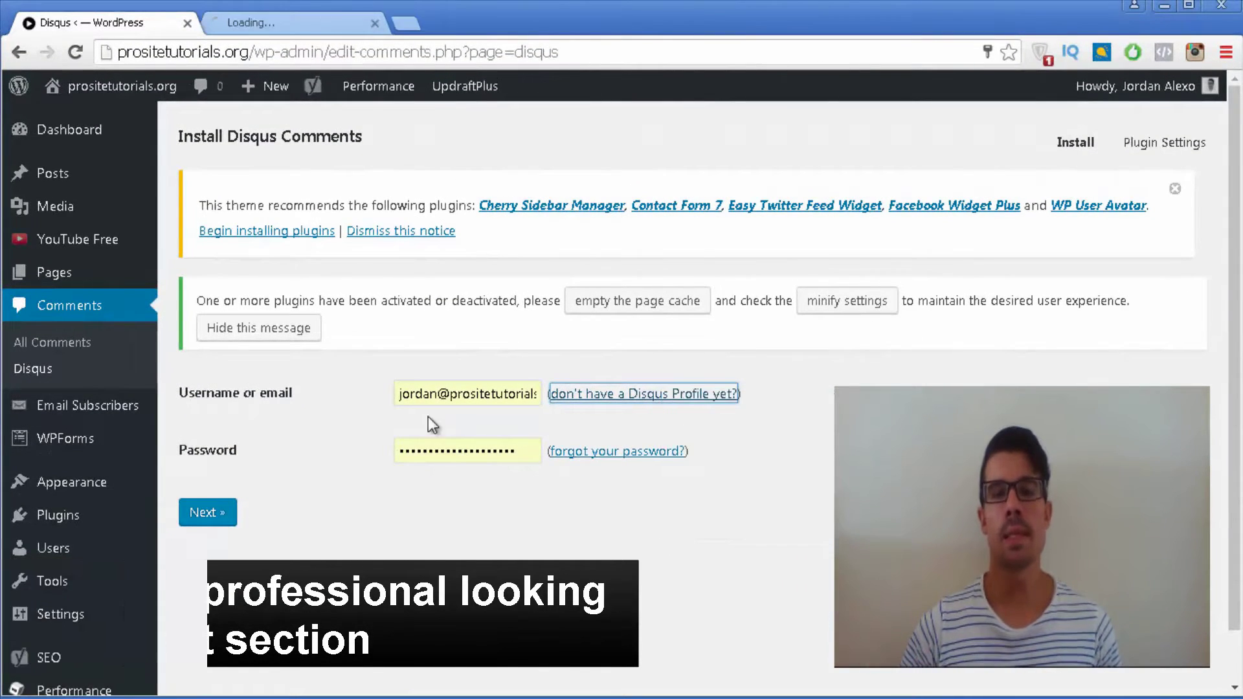
pyautogui.click(328, 22)
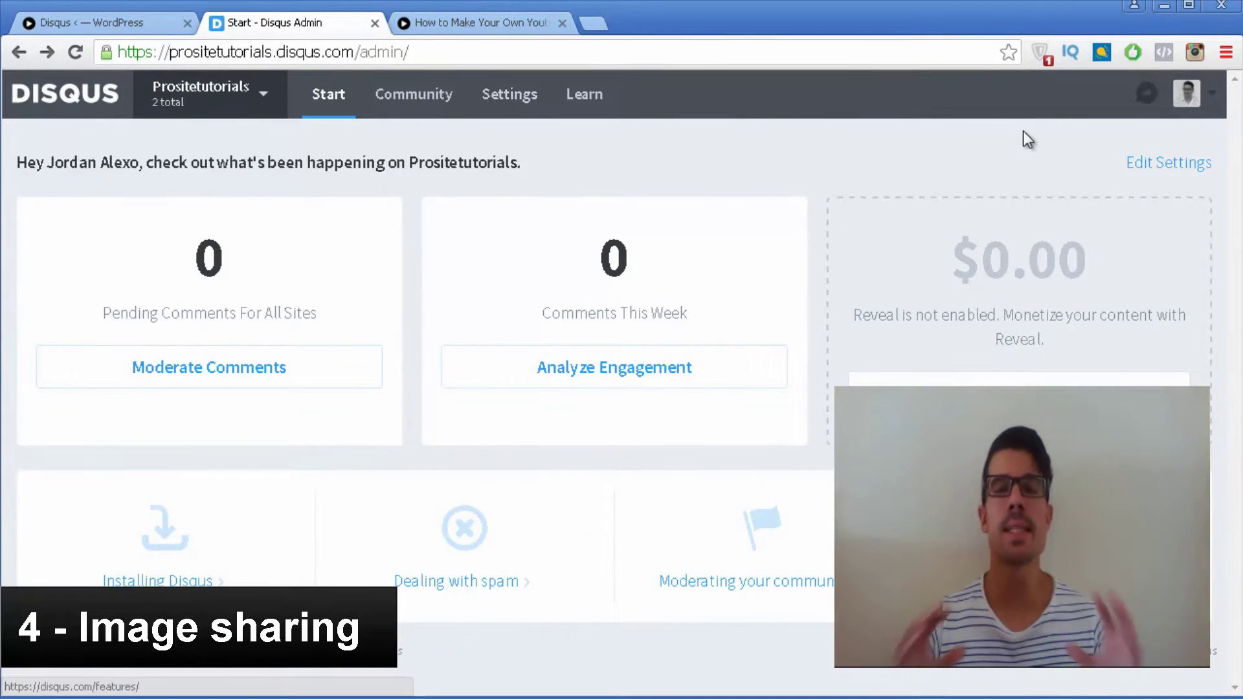
pyautogui.click(1145, 171)
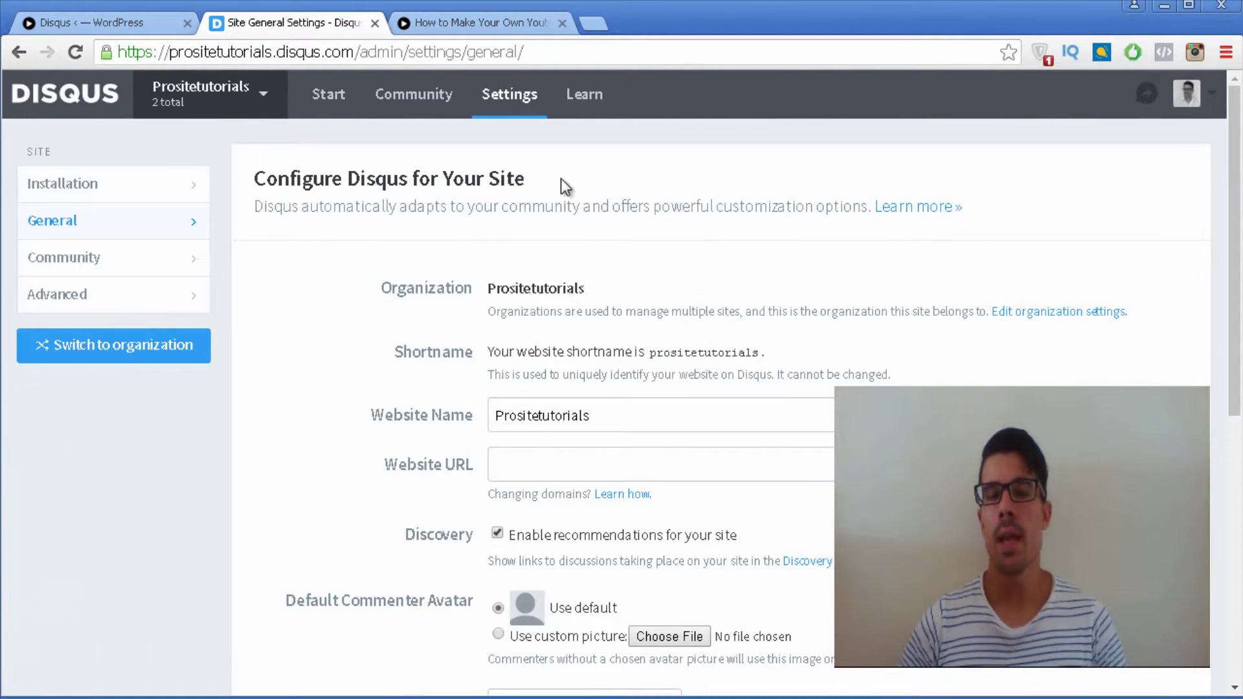
pyautogui.scroll(-2, 438, 369)
pyautogui.click(515, 366)
pyautogui.write('ht')
pyautogui.write('tp://prositetutorials.o')
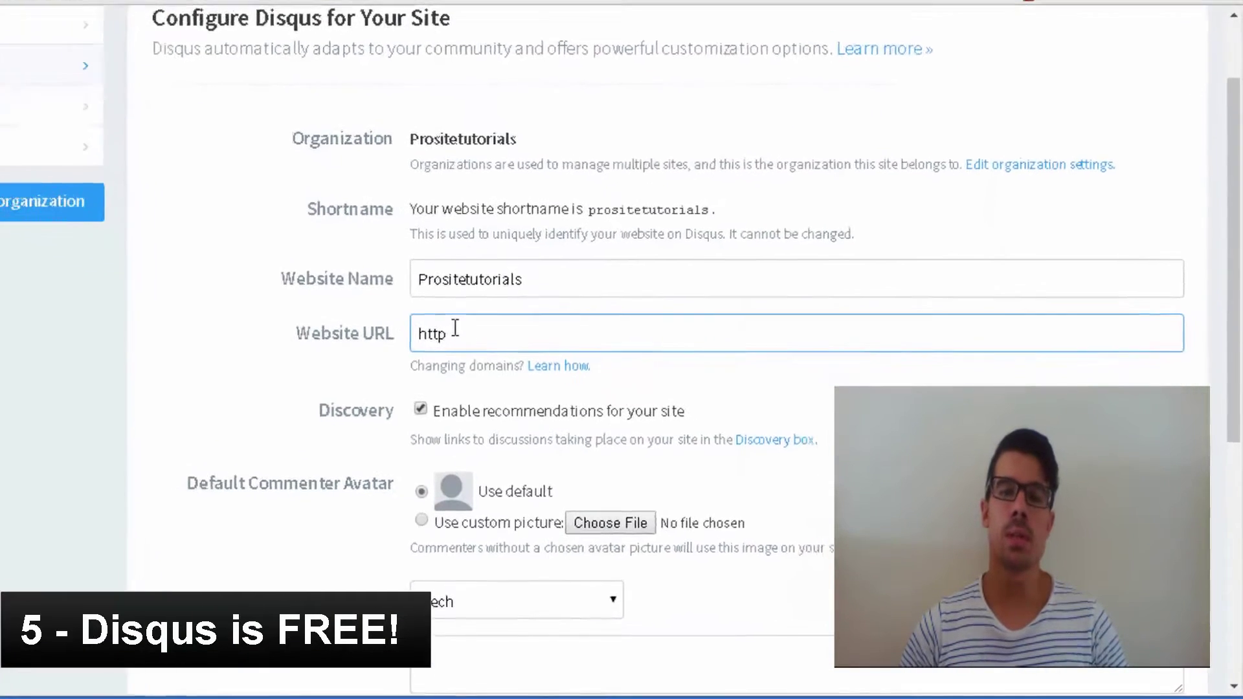
pyautogui.write('rg')
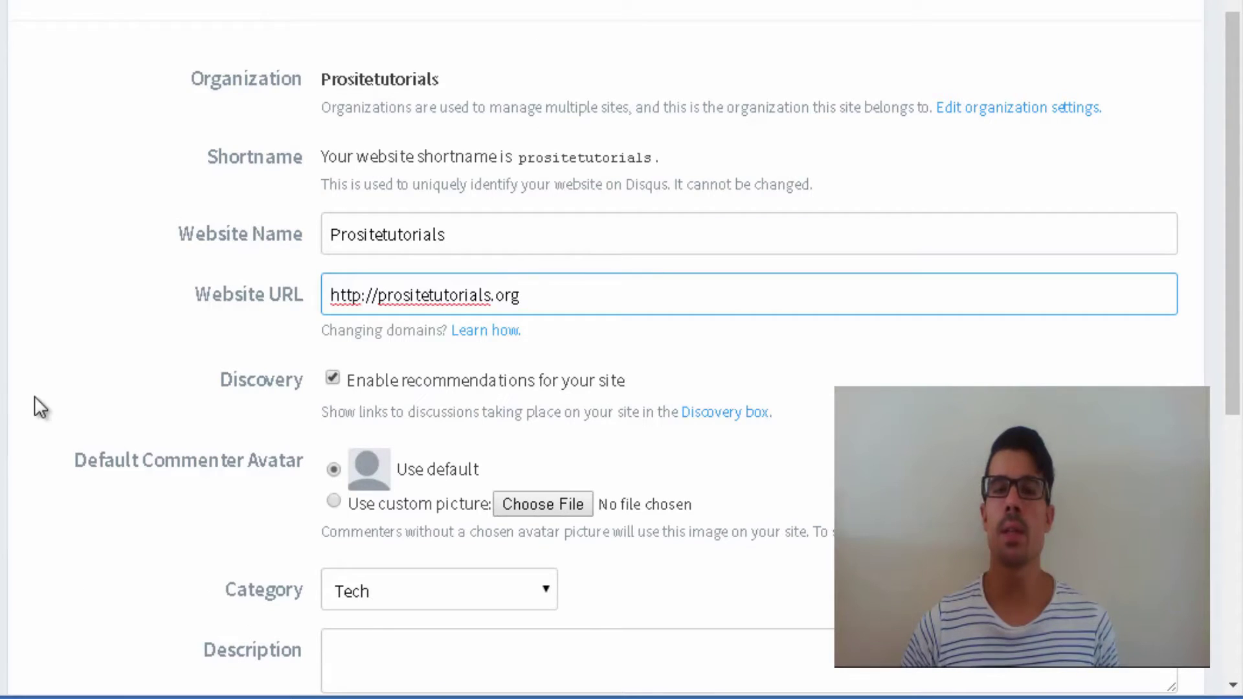
pyautogui.scroll(-2, 51, 389)
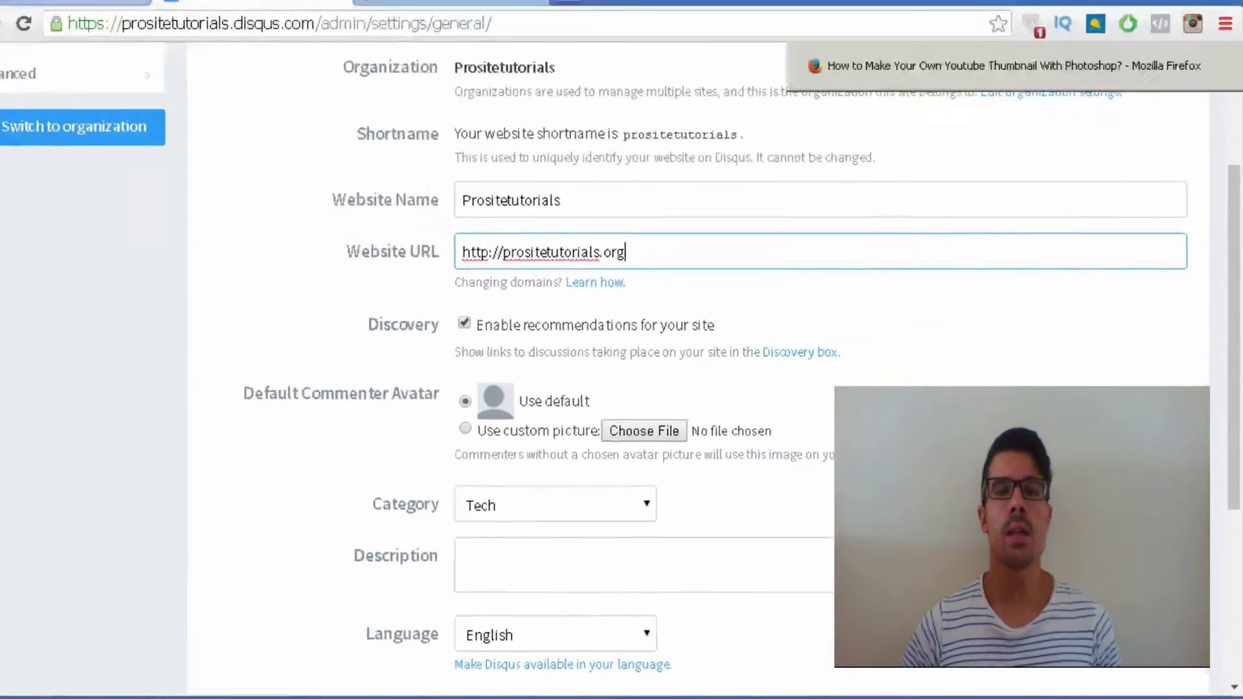
# Step: Check the blog post's comment section, then start and cancel choosing a custom avatar
pyautogui.hotkey('alt', 'Tab')
pyautogui.scroll(2, 44, 374)
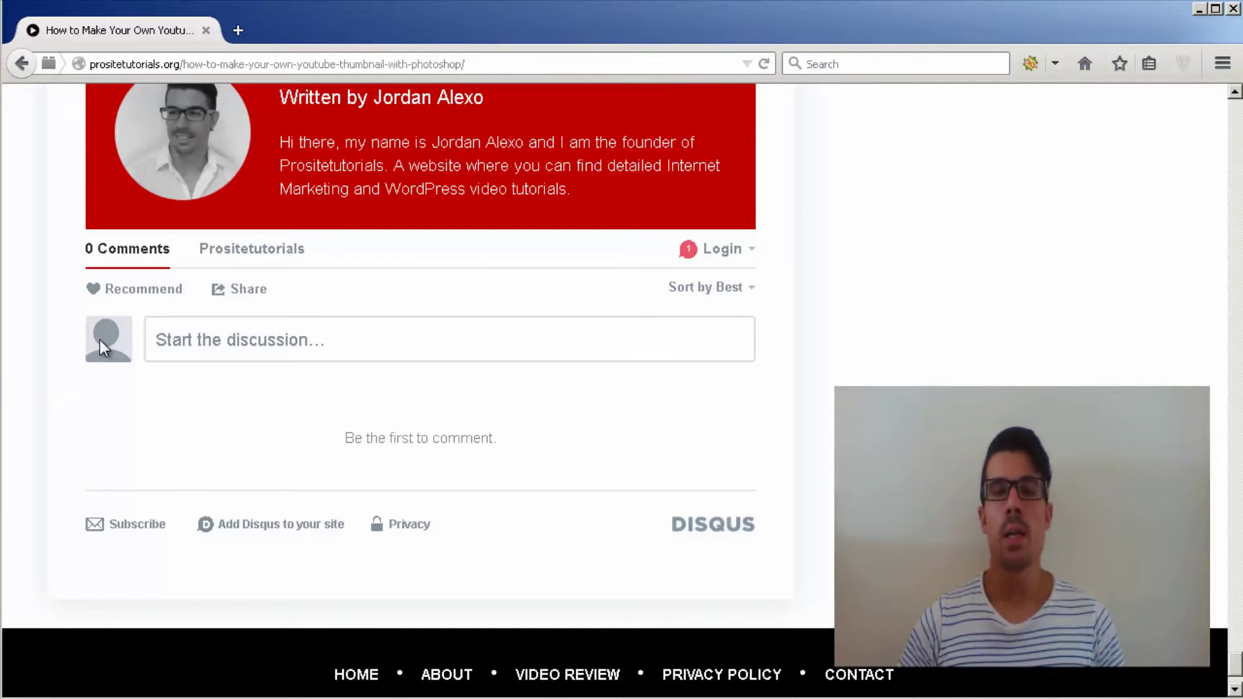
pyautogui.hotkey('alt', 'Tab')
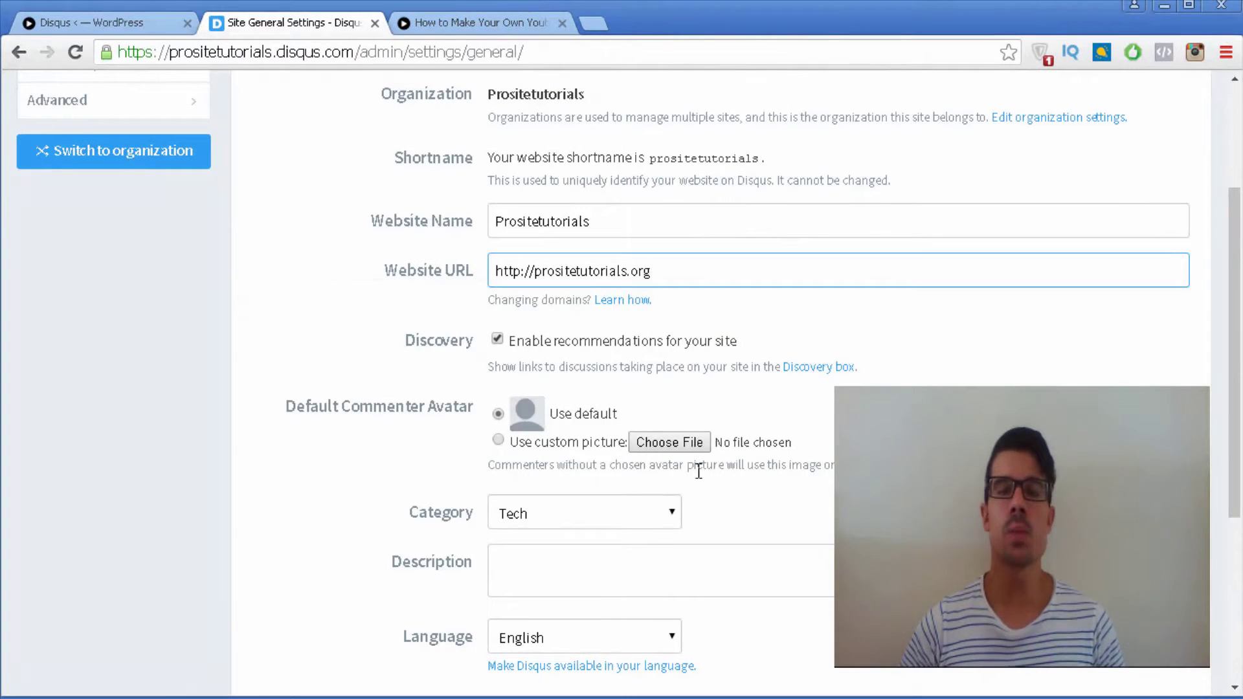
pyautogui.click(499, 444)
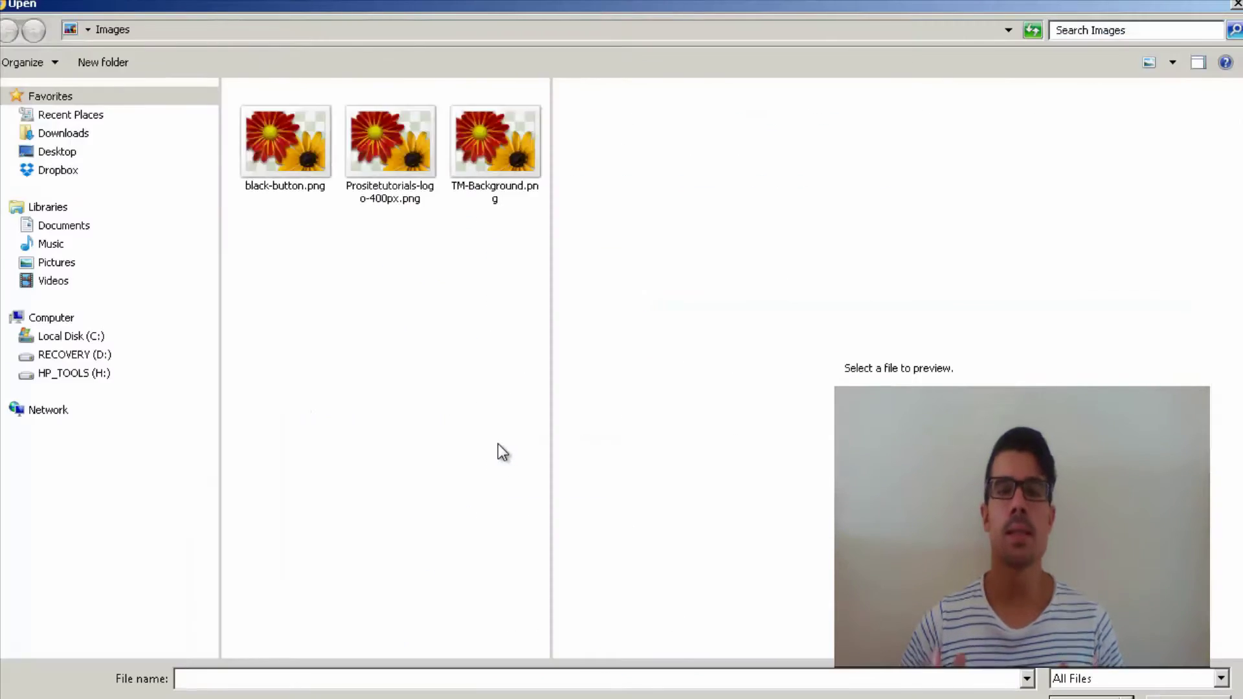
pyautogui.click(1174, 697)
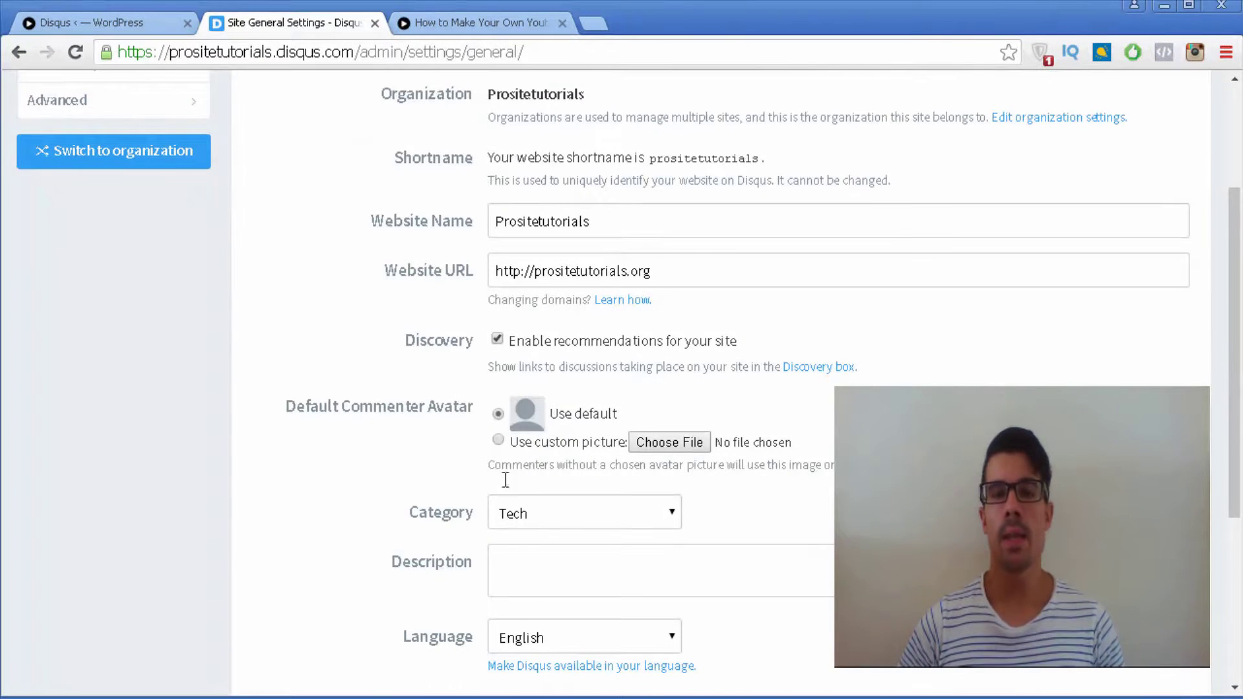
pyautogui.scroll(-2, 506, 480)
# Step: Fill in the site description, save the settings, and move to Advanced settings
pyautogui.click(554, 471)
pyautogui.scroll(-3, 554, 471)
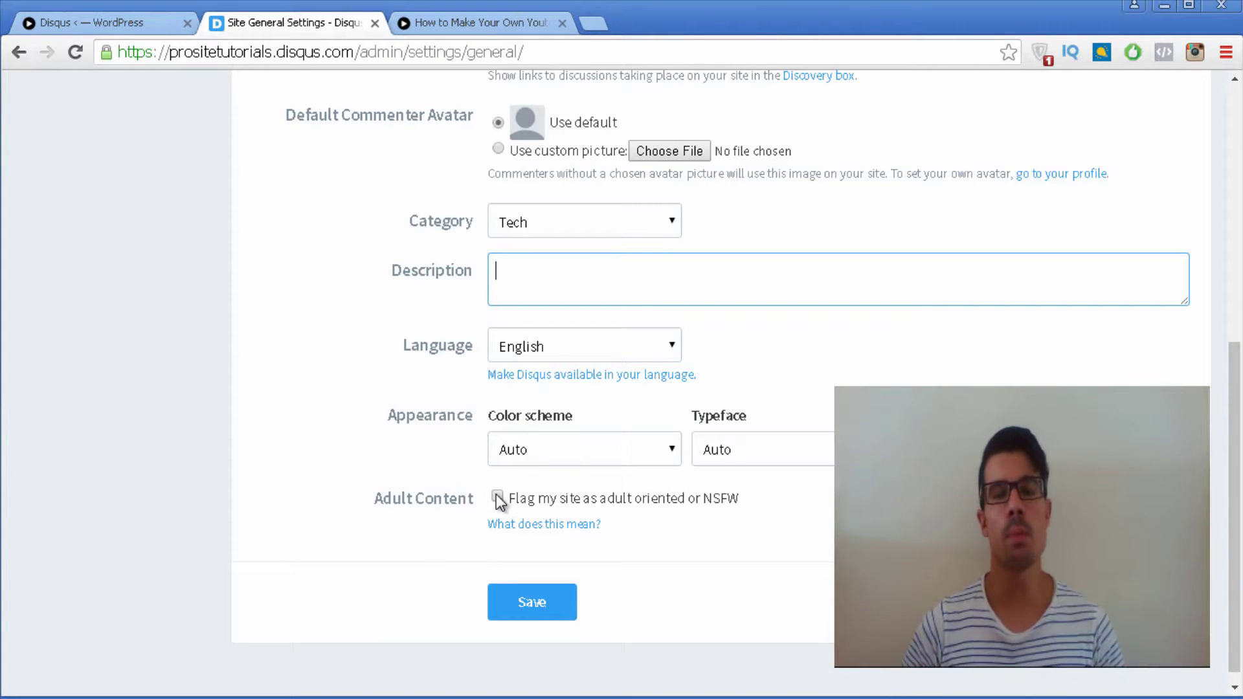
pyautogui.click(522, 608)
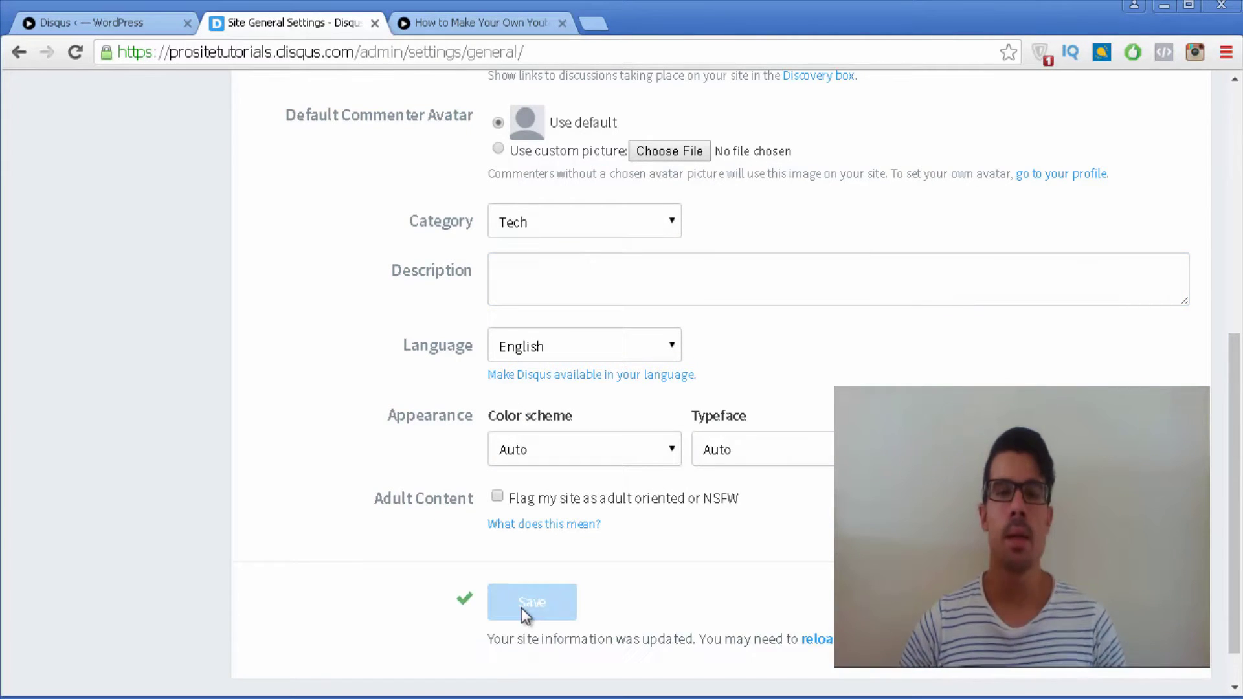
pyautogui.scroll(8, 531, 472)
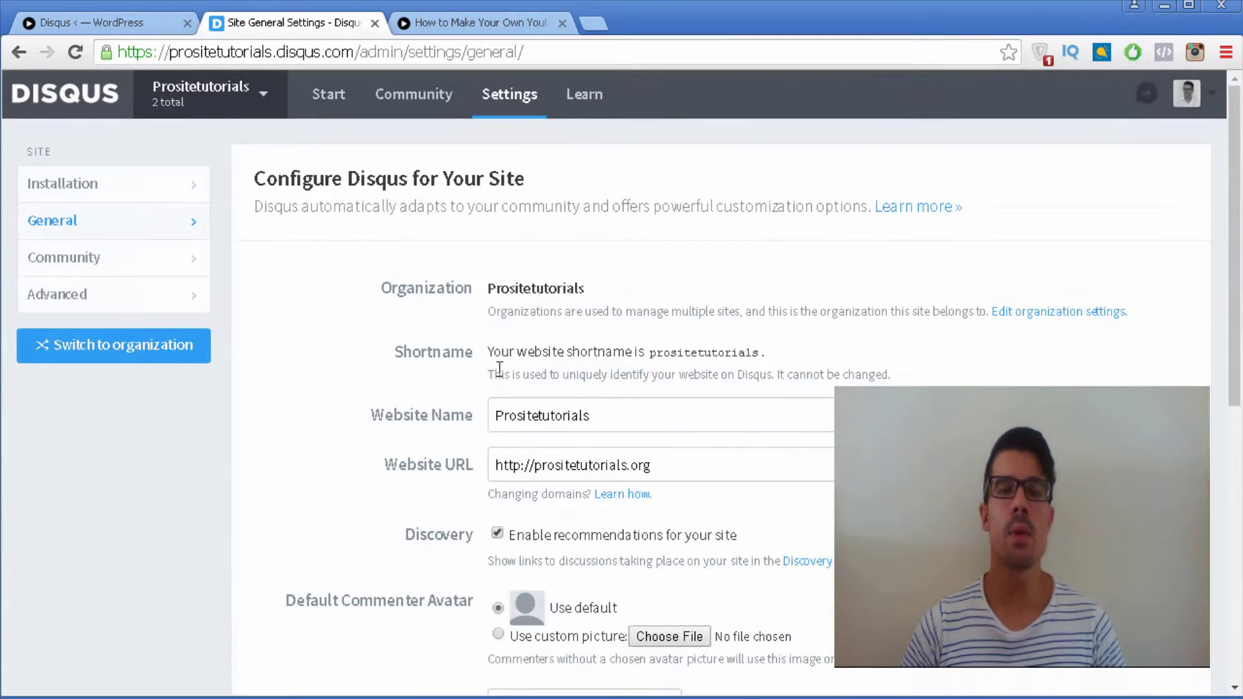
pyautogui.click(78, 257)
pyautogui.press('Return')
pyautogui.click(60, 313)
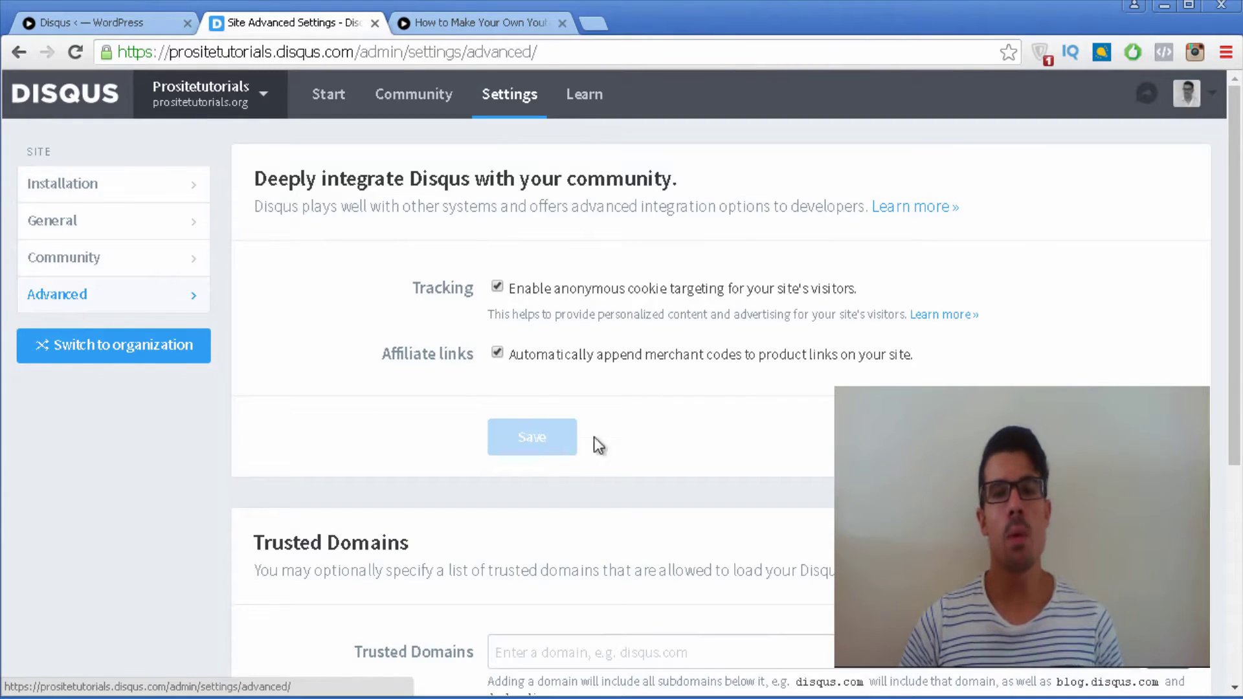
pyautogui.scroll(-5, 833, 445)
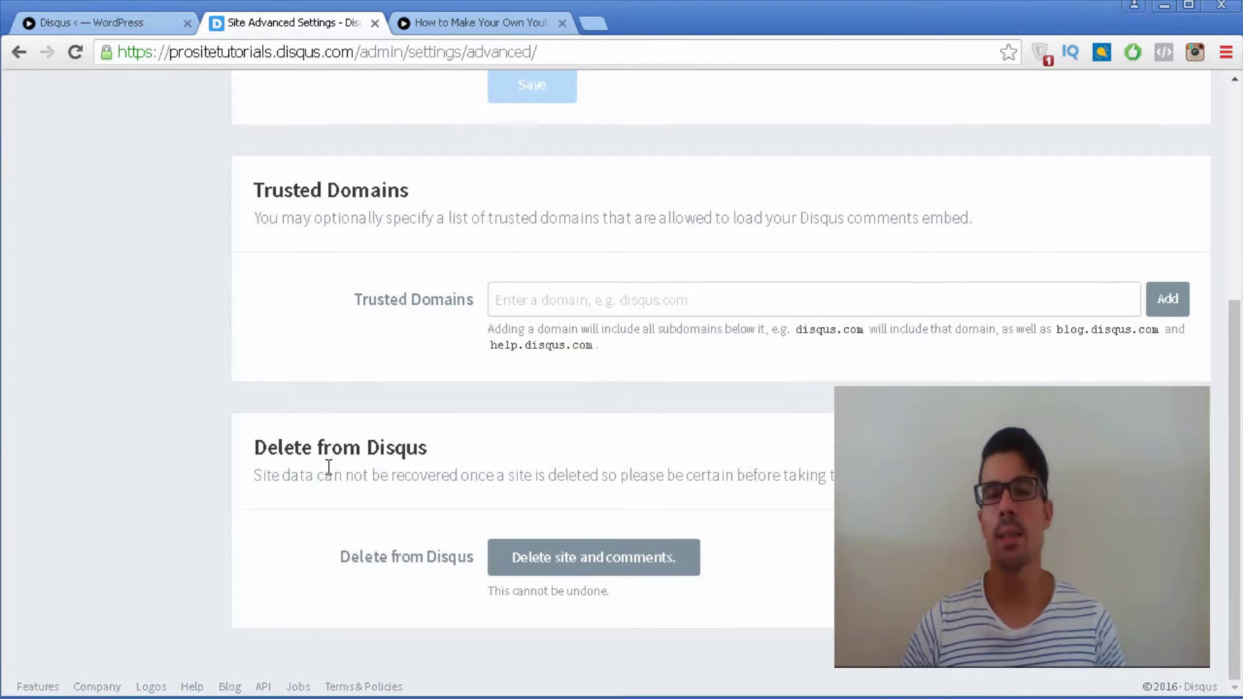
pyautogui.scroll(3, 329, 466)
pyautogui.scroll(3, 328, 467)
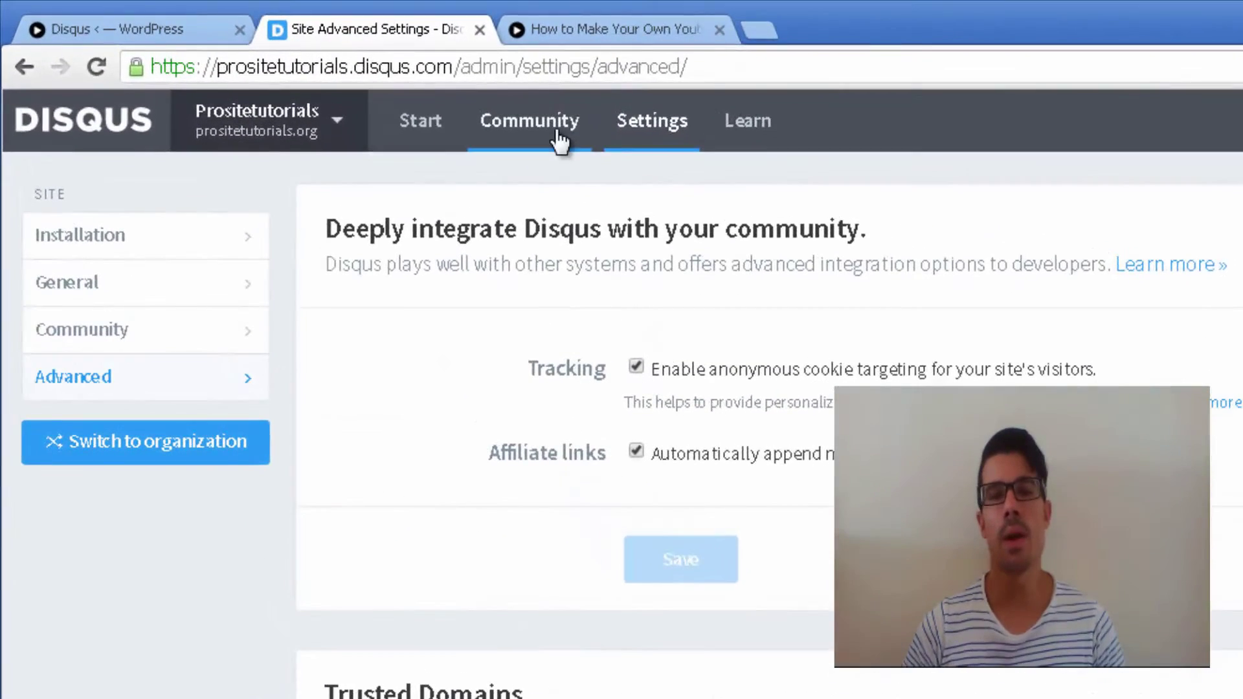
# Step: Review the Community moderation area, then the engagement analytics and Top comments
pyautogui.click(559, 135)
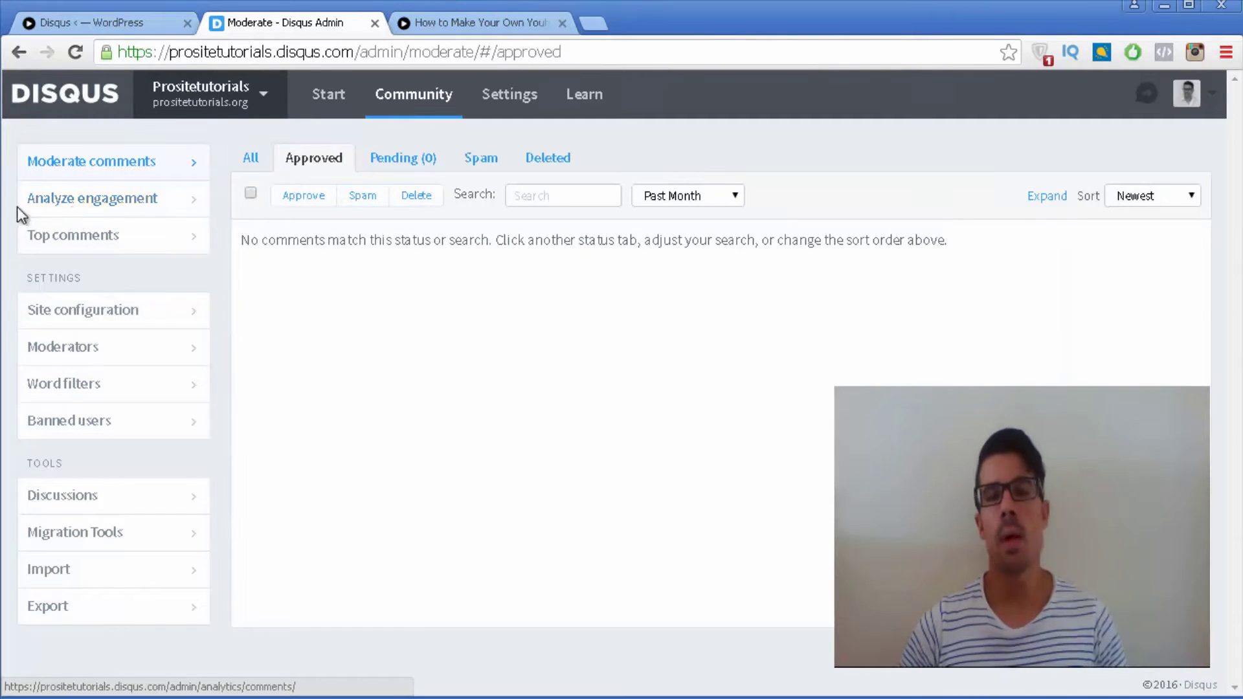
pyautogui.click(95, 206)
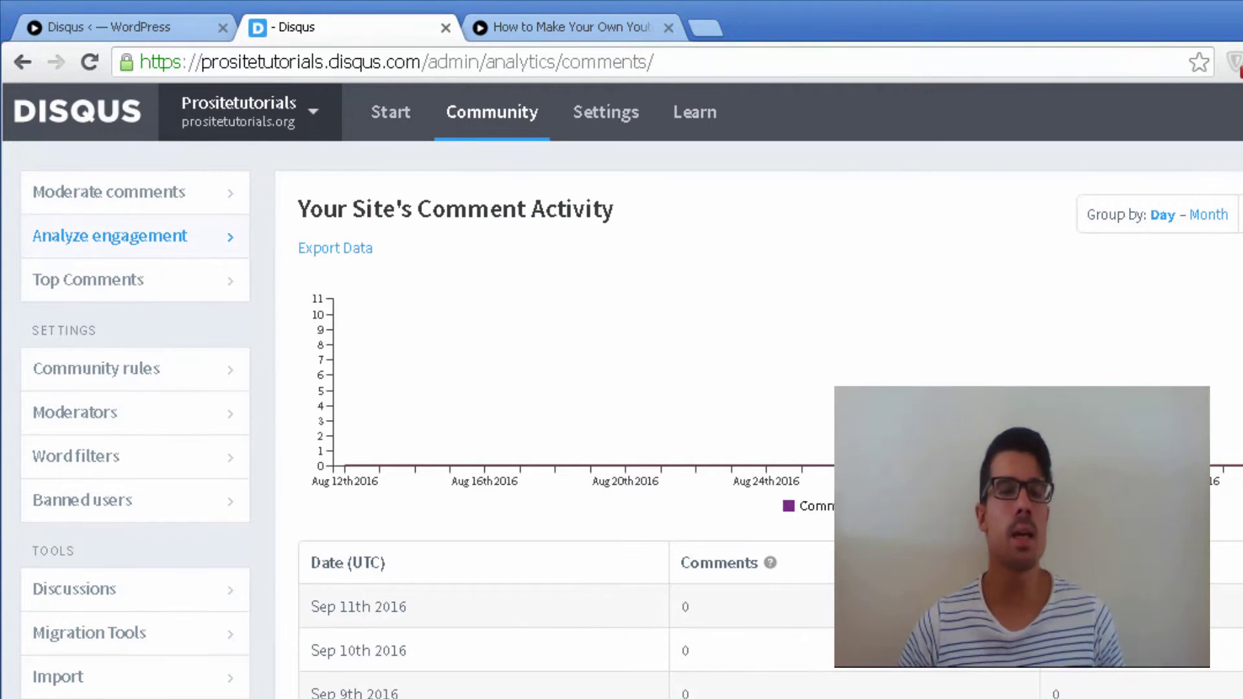
pyautogui.click(146, 293)
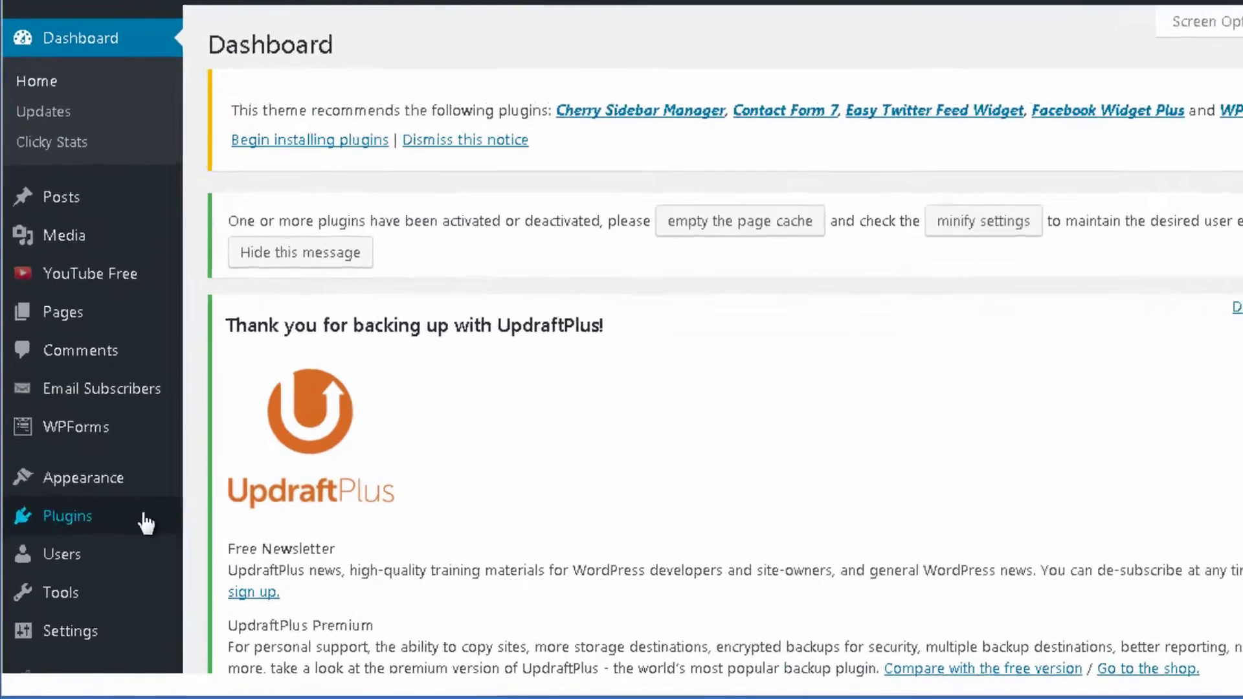
# Step: Search Add Plugins for 'disqus' and browse the 822 results to Disqus Comment System
pyautogui.moveTo(103, 546)
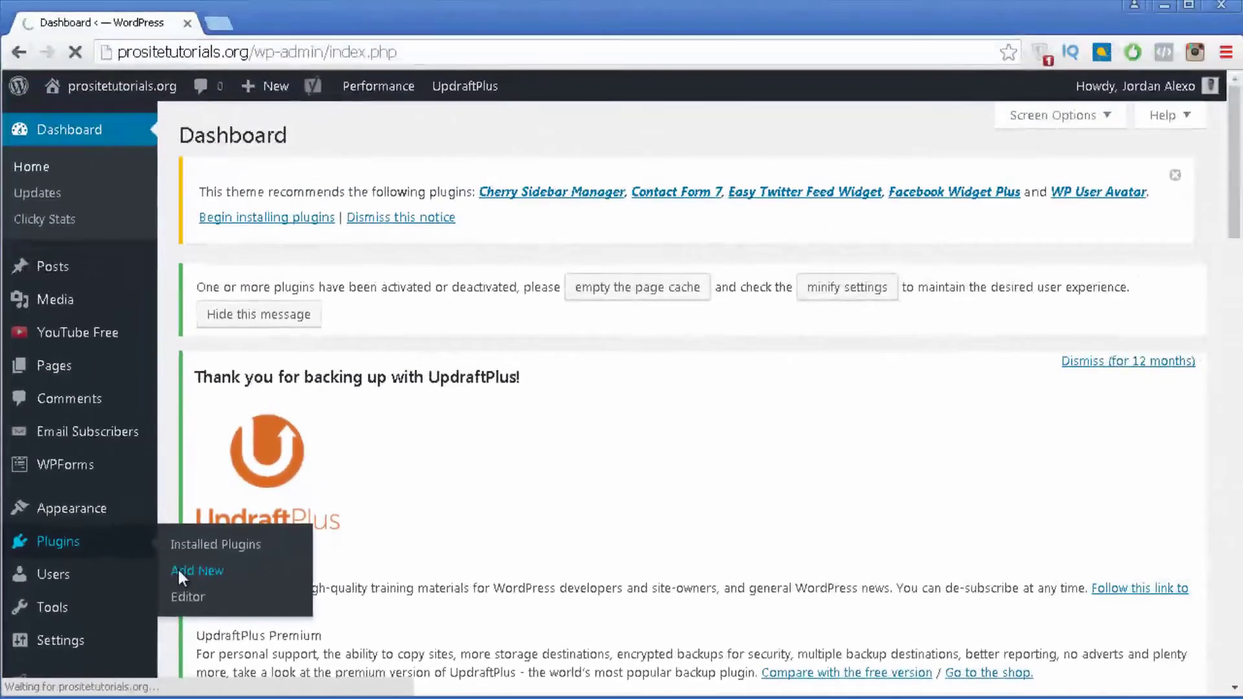
pyautogui.click(311, 476)
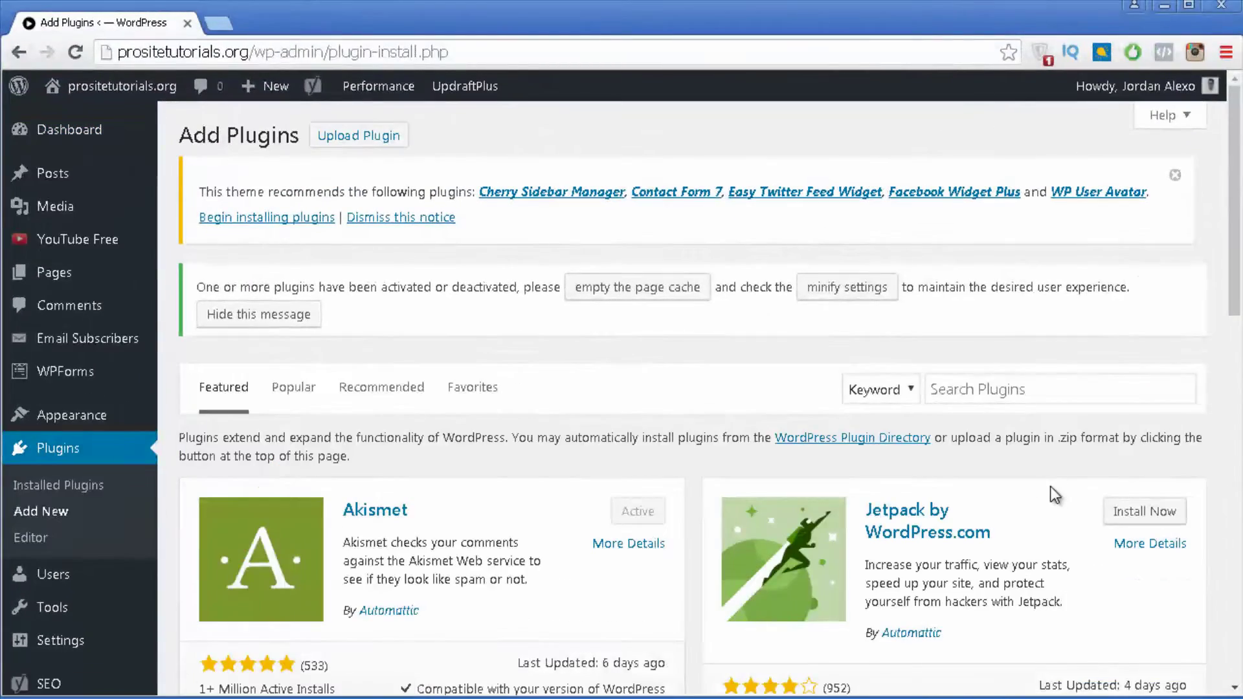
pyautogui.click(1058, 380)
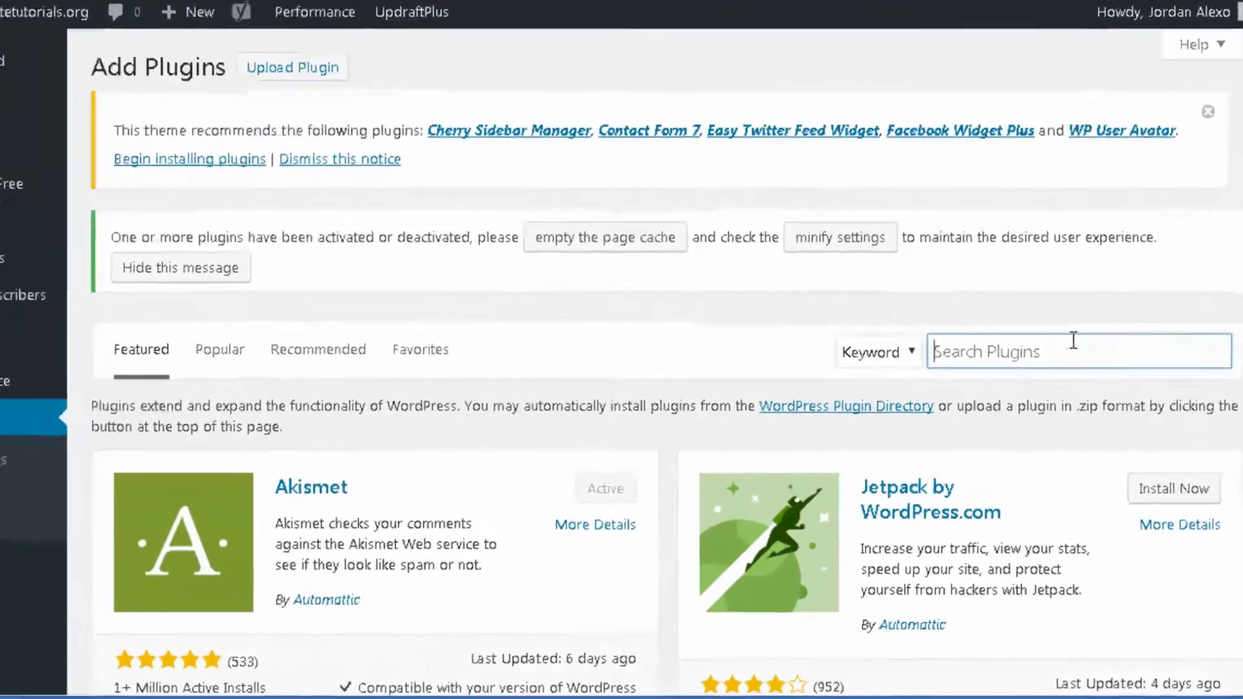
pyautogui.write('disqus')
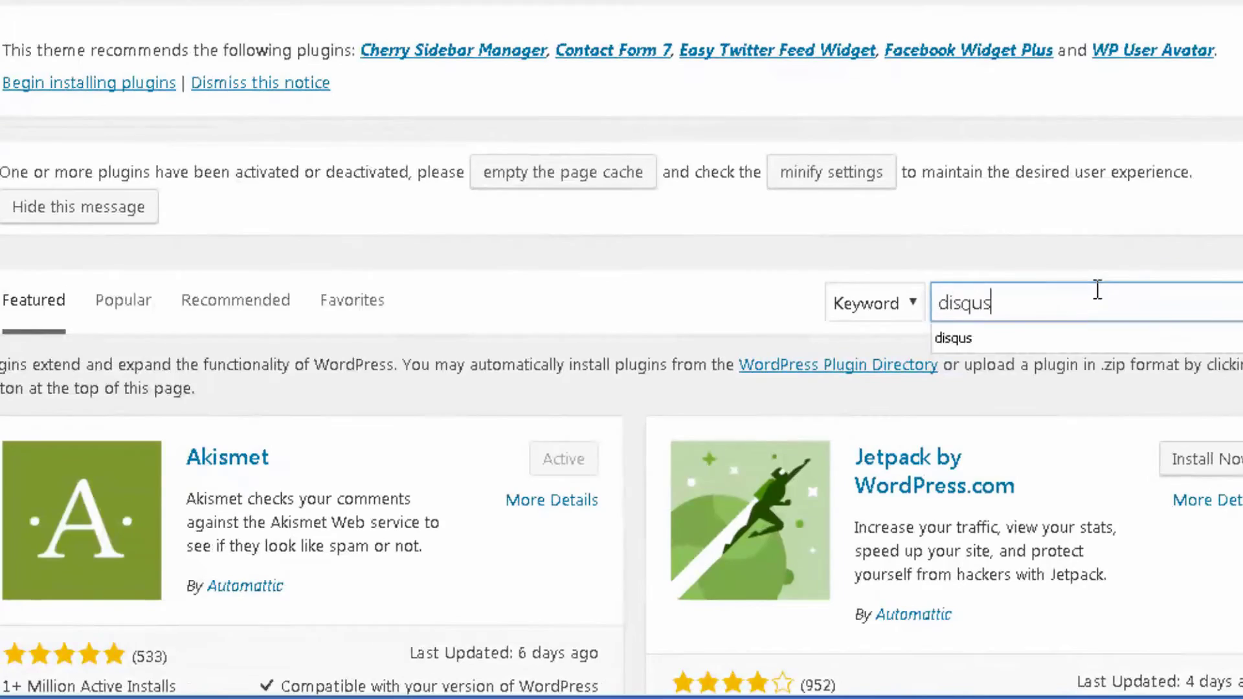
pyautogui.press('Return')
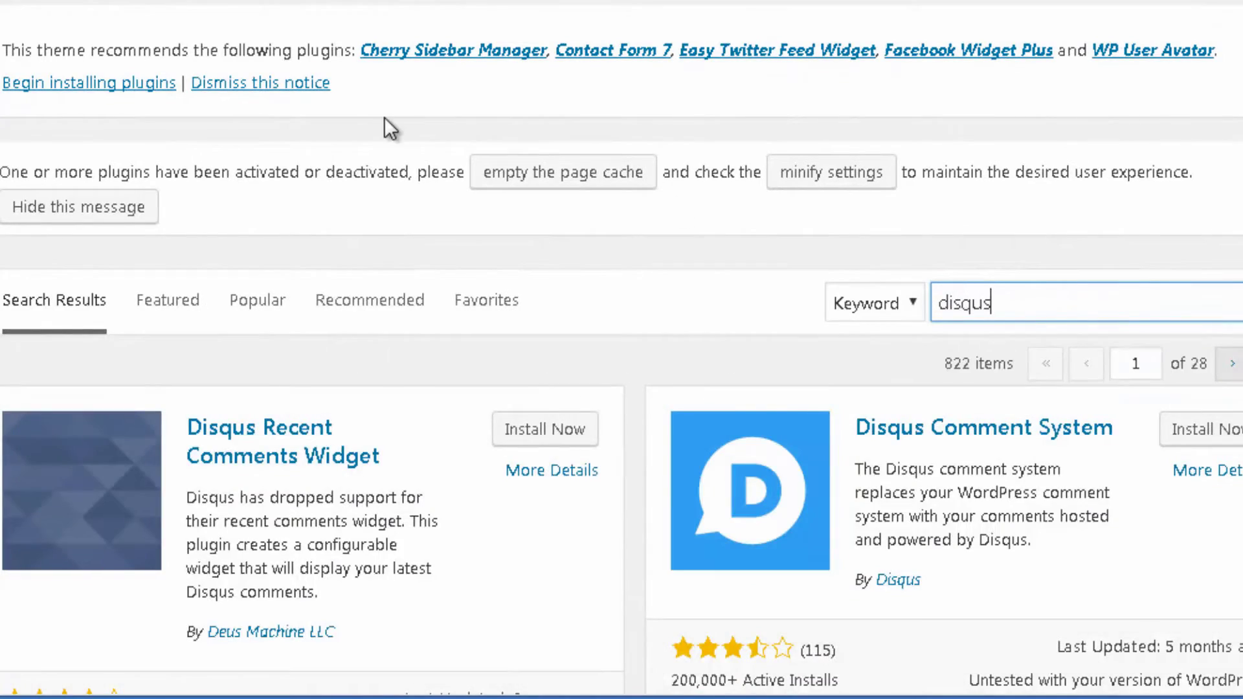
pyautogui.scroll(-10, 379, 116)
pyautogui.scroll(-10, 445, 288)
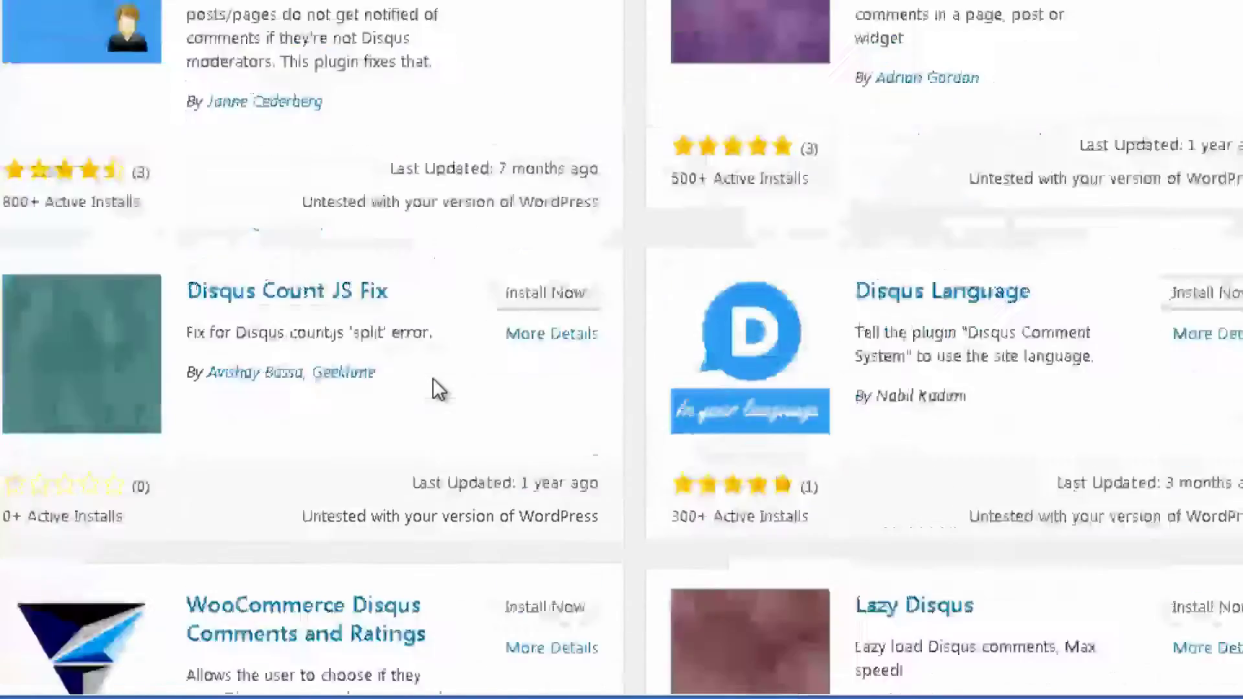
pyautogui.scroll(15, 452, 375)
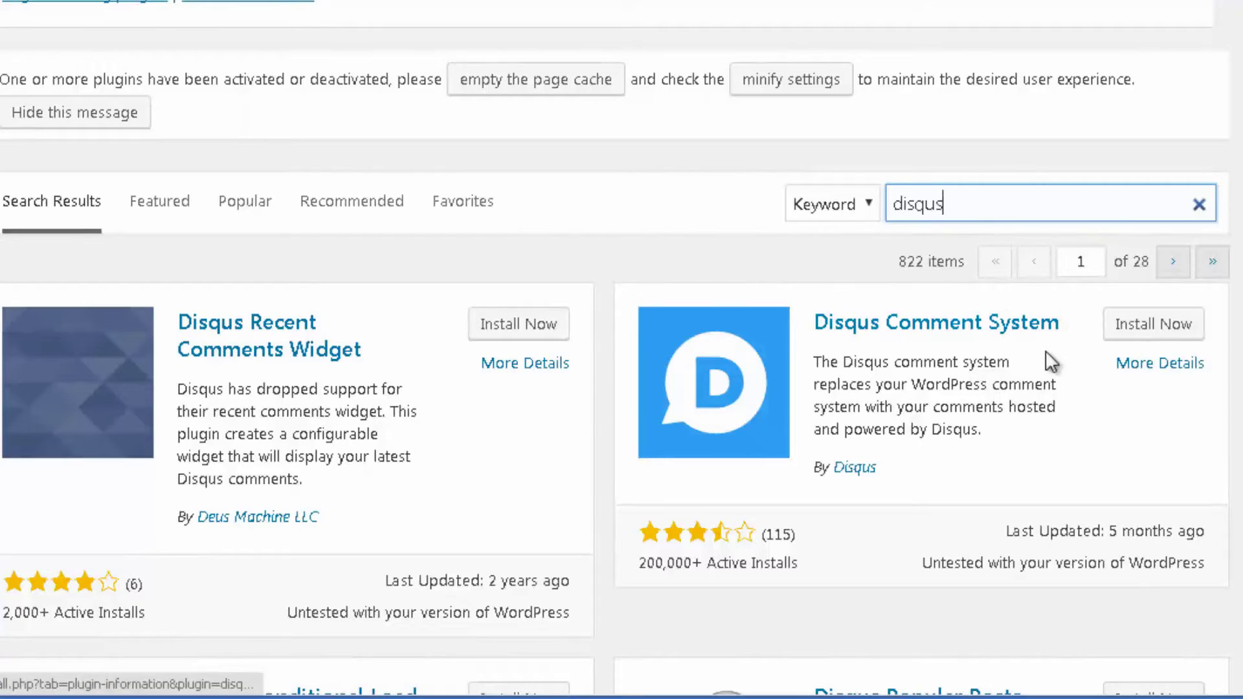
# Step: Install Disqus Comment System from its details window and activate it, making all 11 plugins active
pyautogui.click(1190, 366)
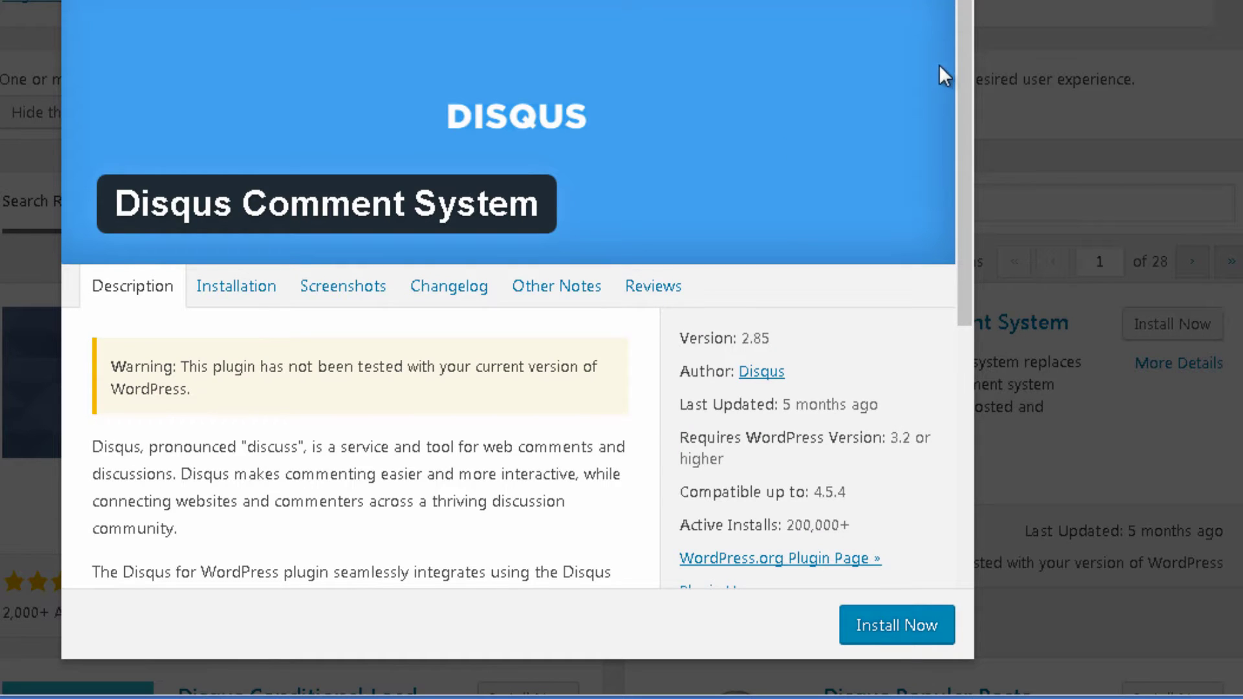
pyautogui.moveTo(965, 67); pyautogui.dragTo(965, 98)
pyautogui.moveTo(966, 126); pyautogui.dragTo(963, 322)
pyautogui.click(869, 636)
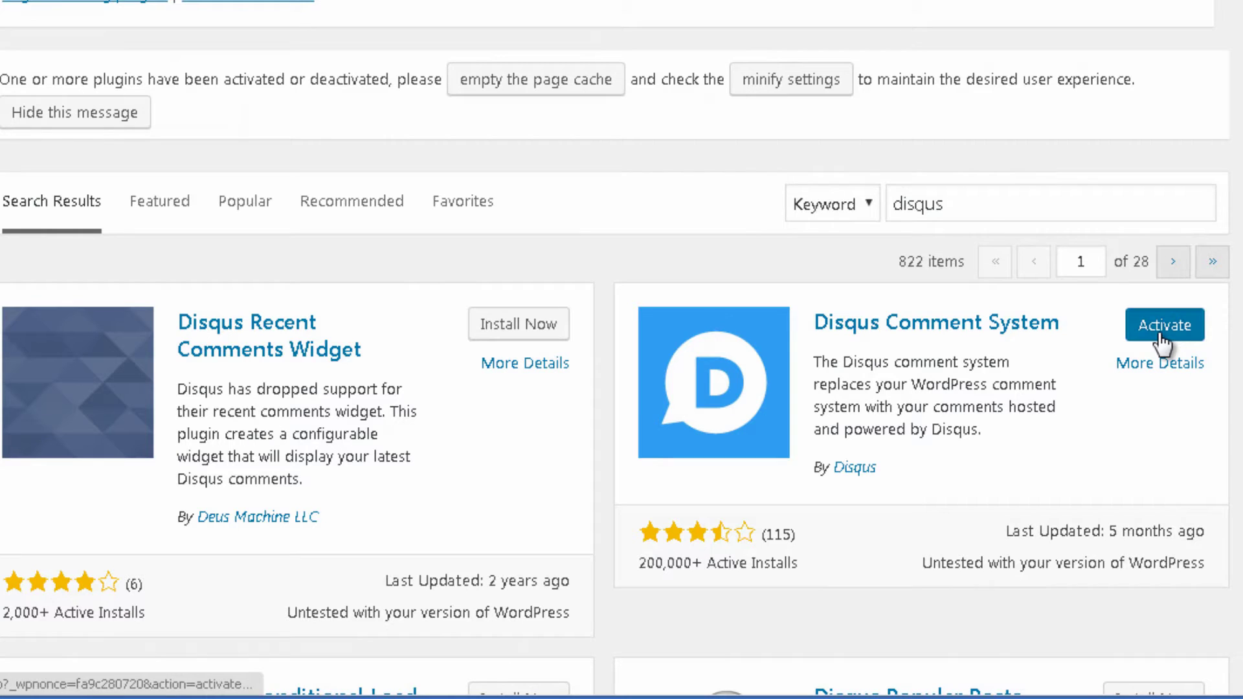
pyautogui.click(1161, 333)
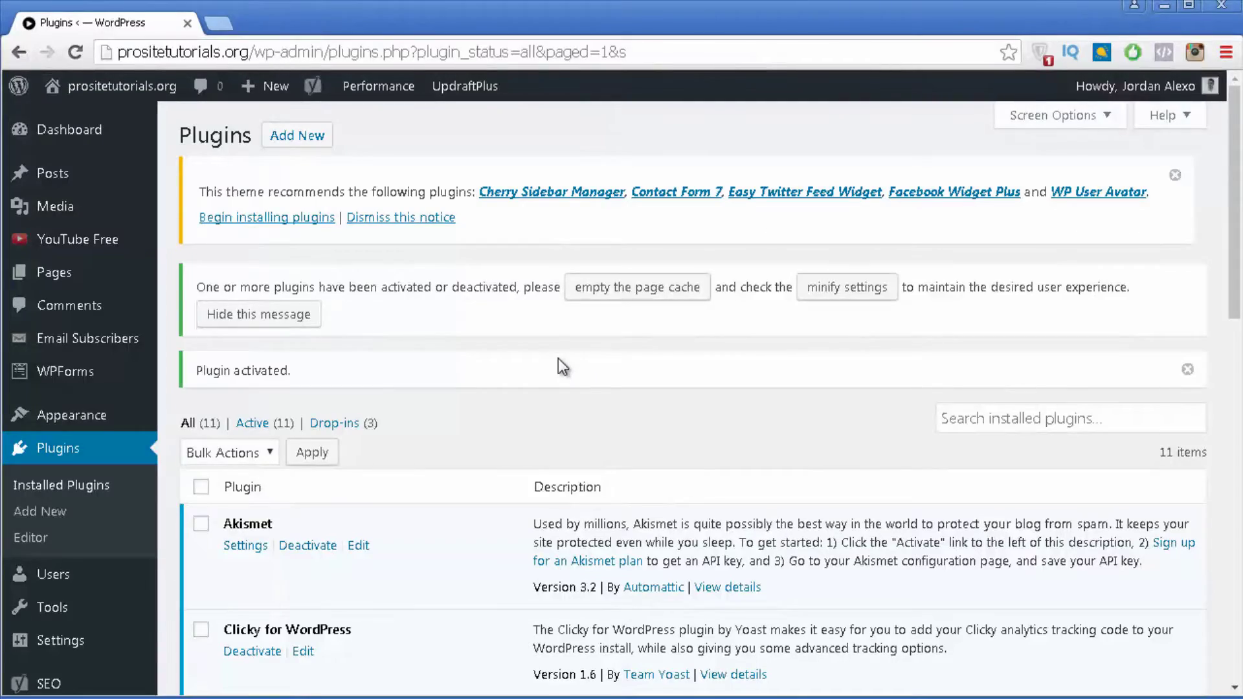
# Step: Open Configure under Disqus Comment System in the Installed Plugins list
pyautogui.scroll(-1, 558, 359)
pyautogui.scroll(-2, 529, 283)
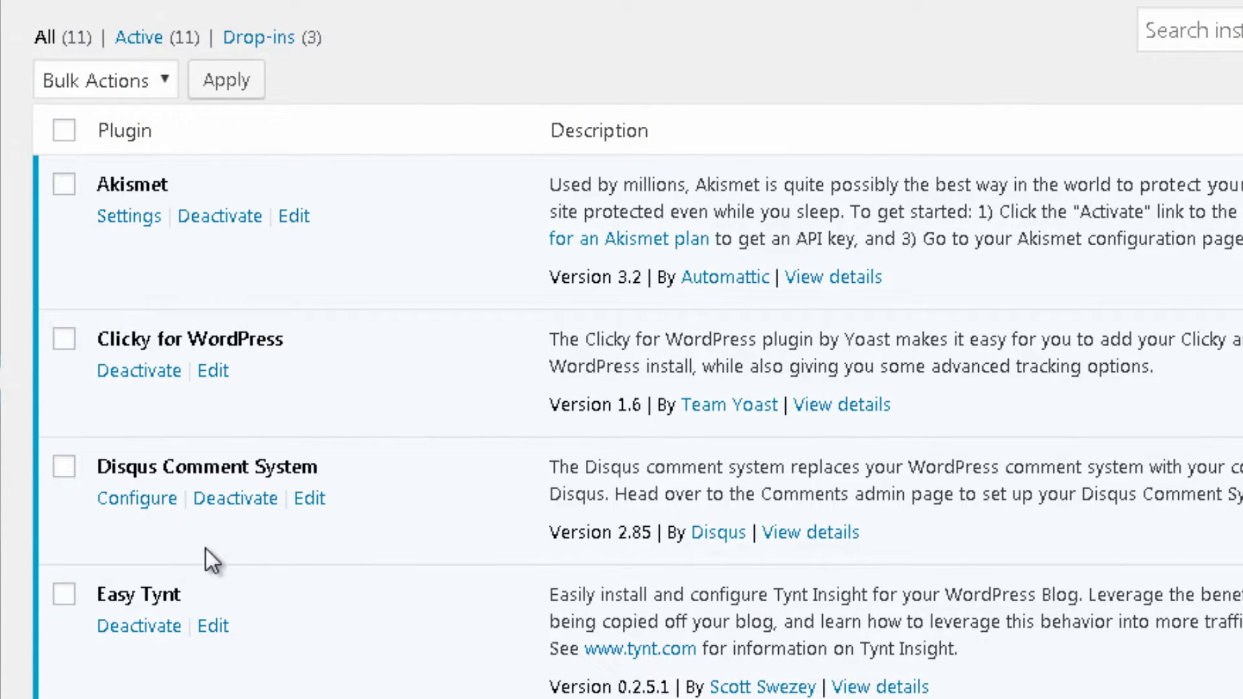
pyautogui.click(123, 498)
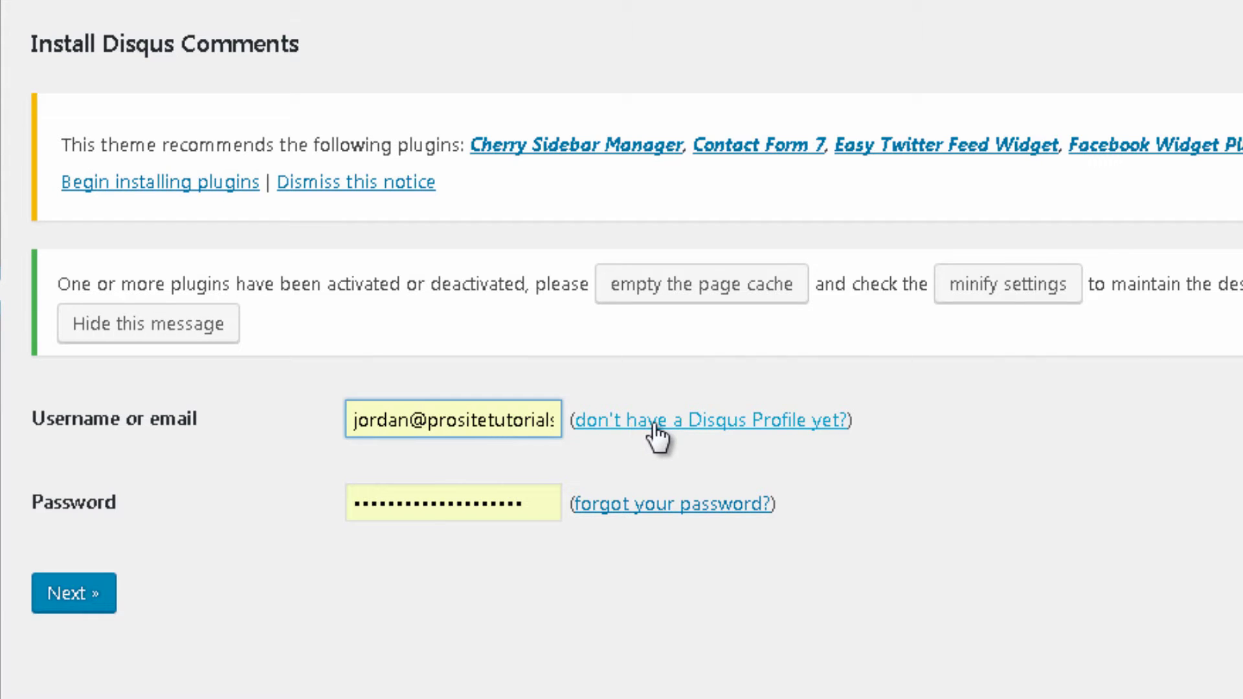
# Step: Open the Disqus Profile sign-up link in a new tab and switch to that tab
pyautogui.rightClick(741, 420)
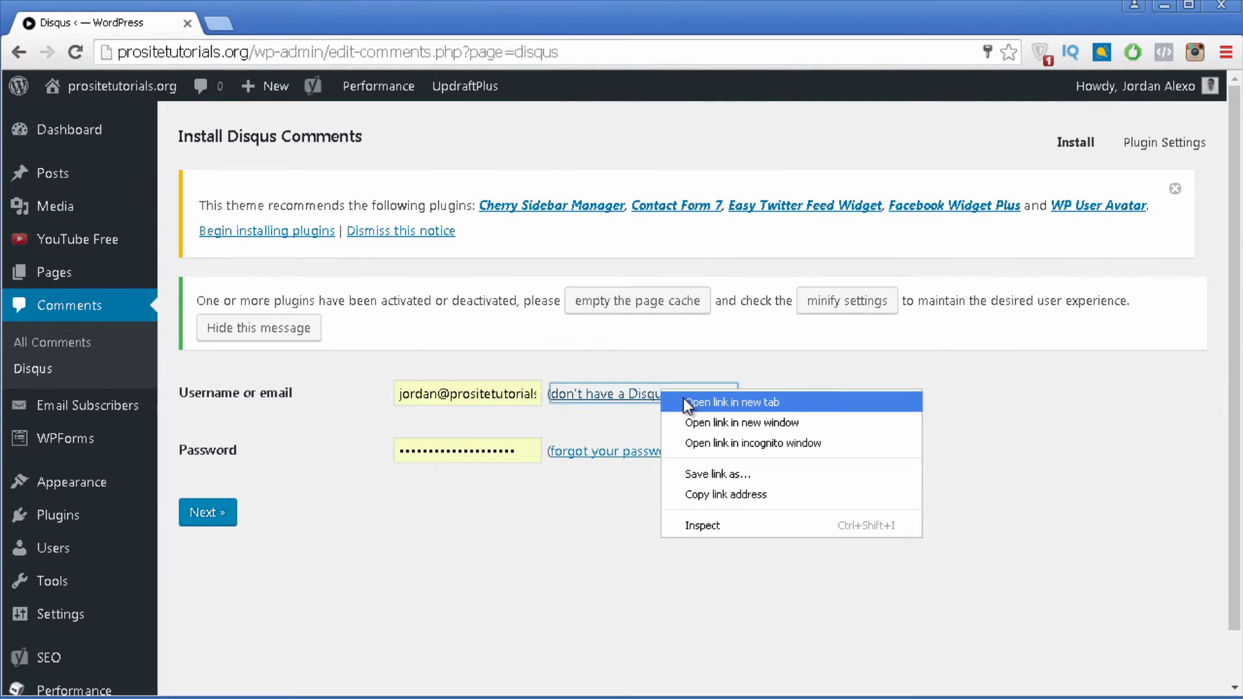
pyautogui.click(683, 402)
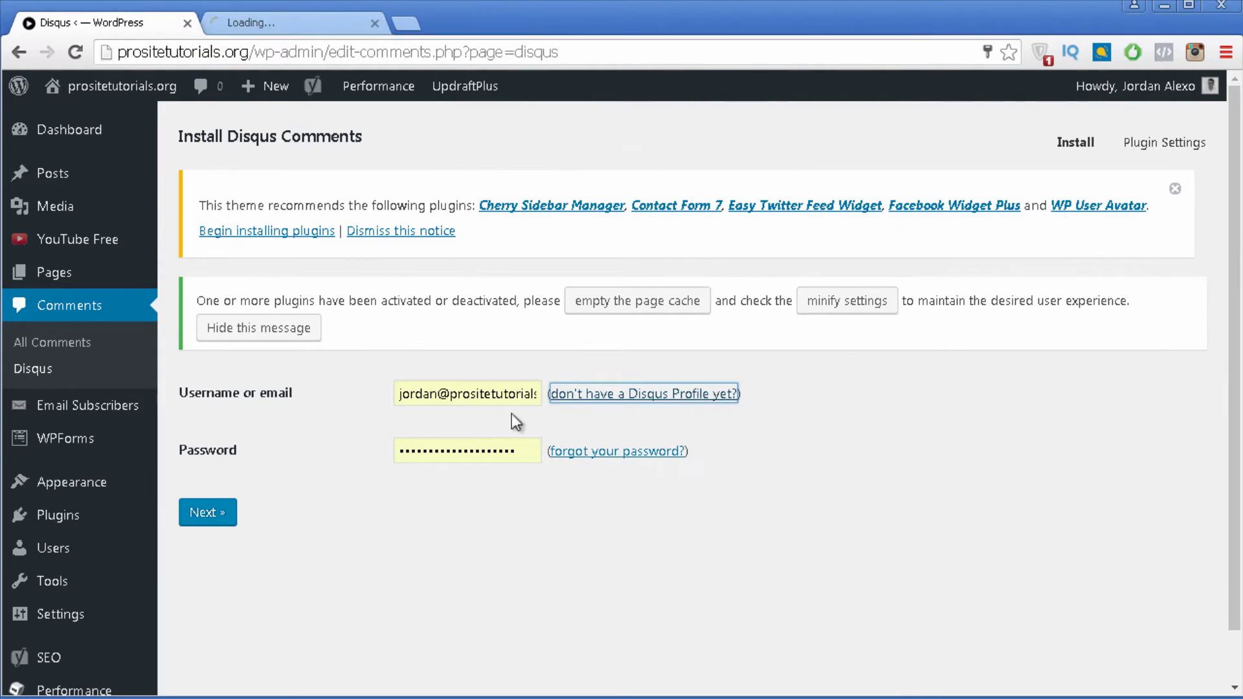
pyautogui.click(328, 25)
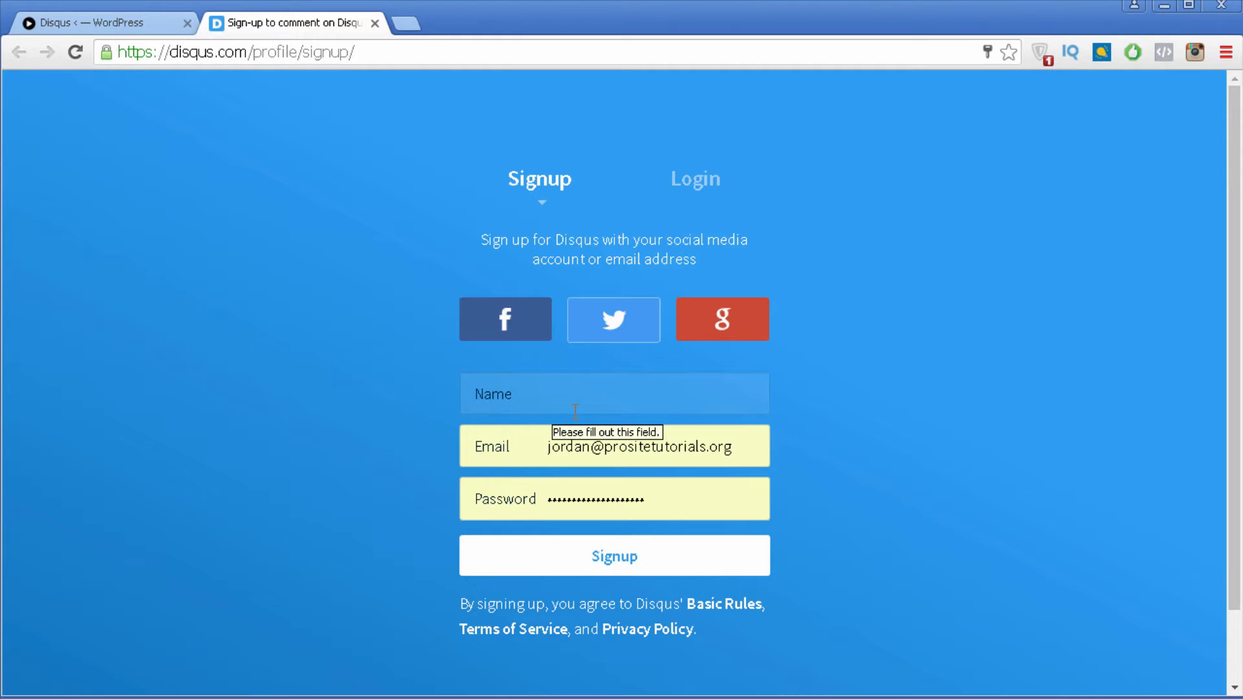
# Step: Log in to Disqus, go to the admin area, and choose '+ New' under Your Sites
pyautogui.click(704, 187)
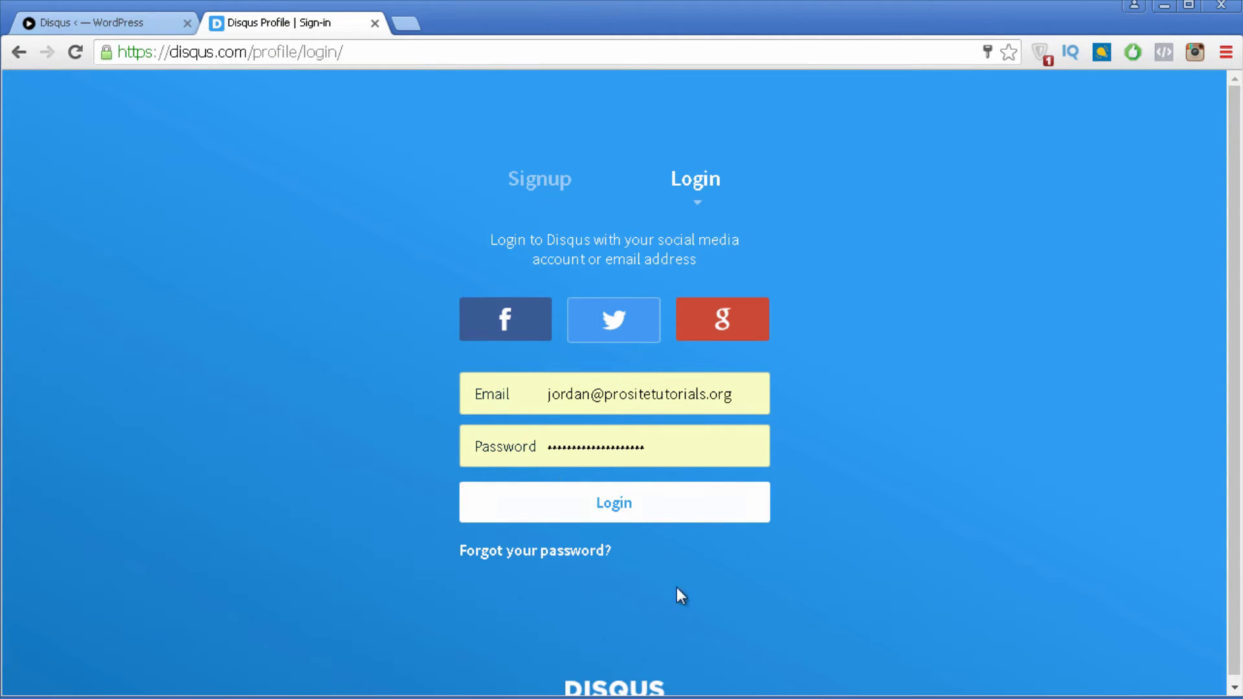
pyautogui.click(582, 515)
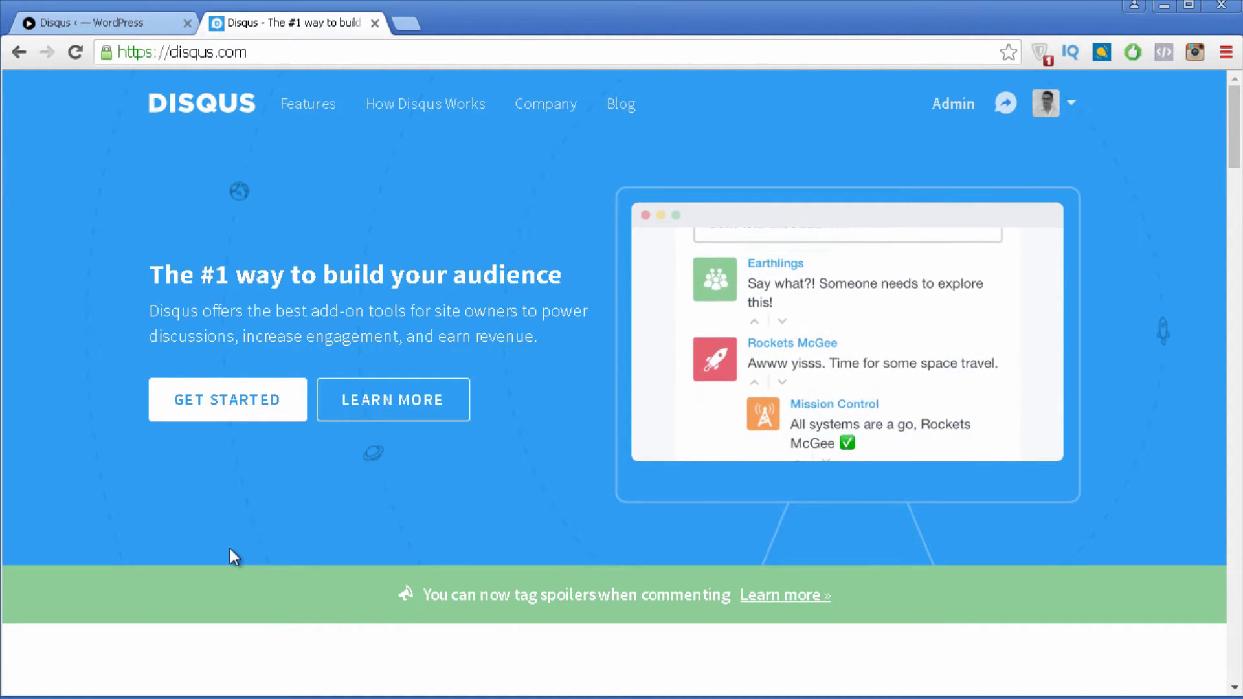
pyautogui.click(959, 115)
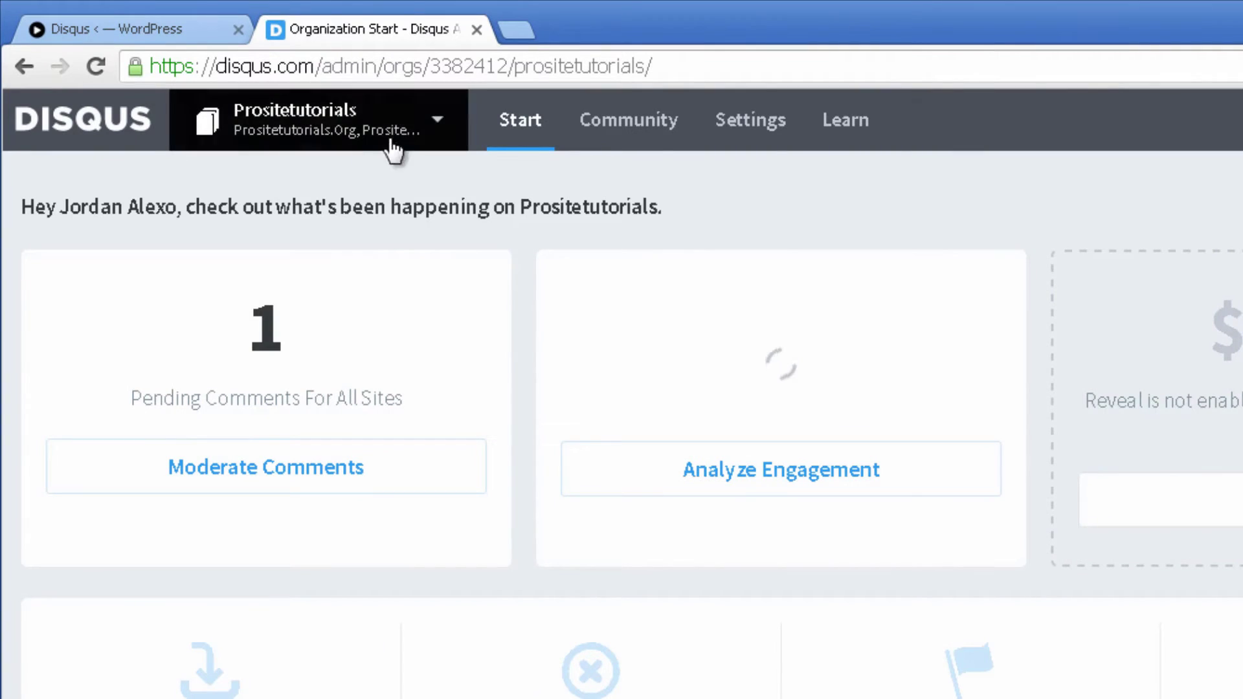
pyautogui.click(437, 121)
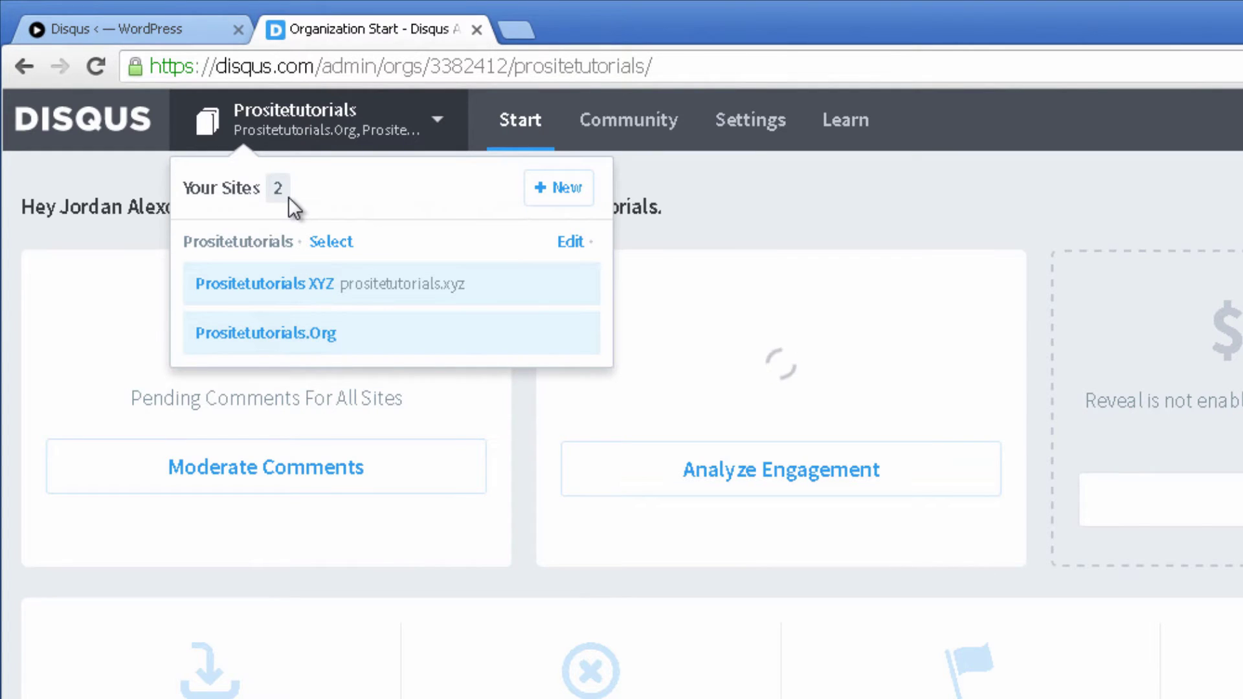
pyautogui.click(551, 195)
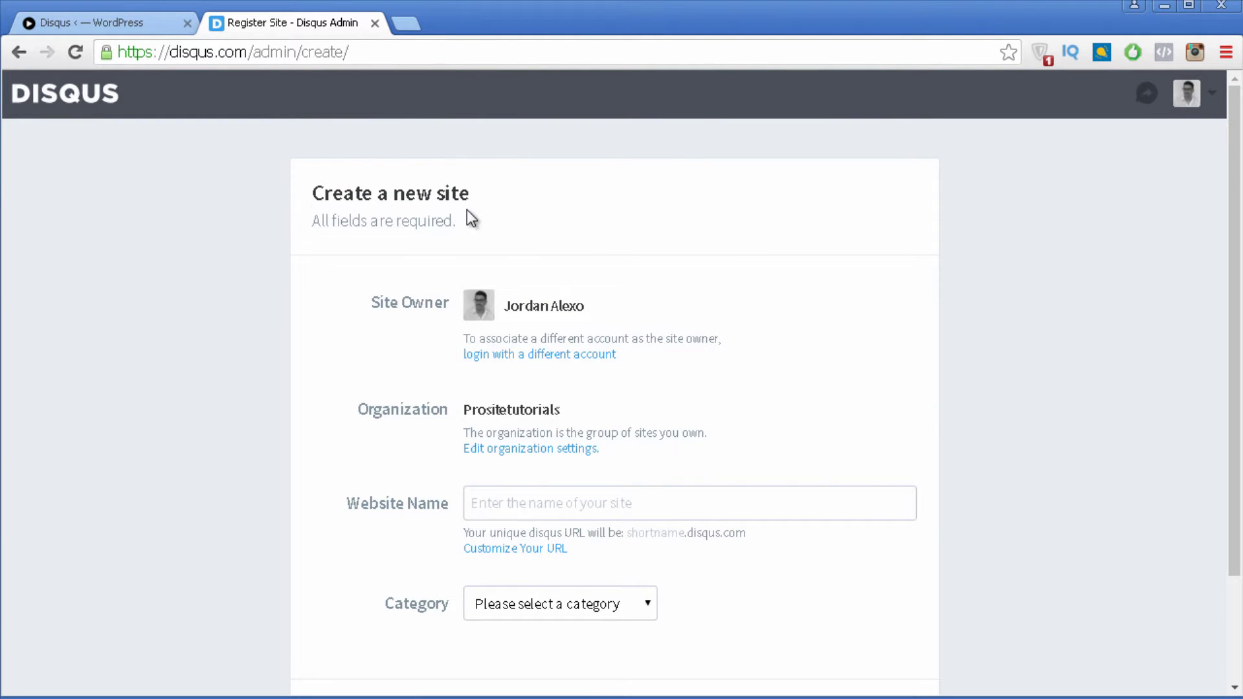
# Step: Create a Disqus site named 'Prositetutorials' in the Tech category
pyautogui.scroll(-2, 399, 225)
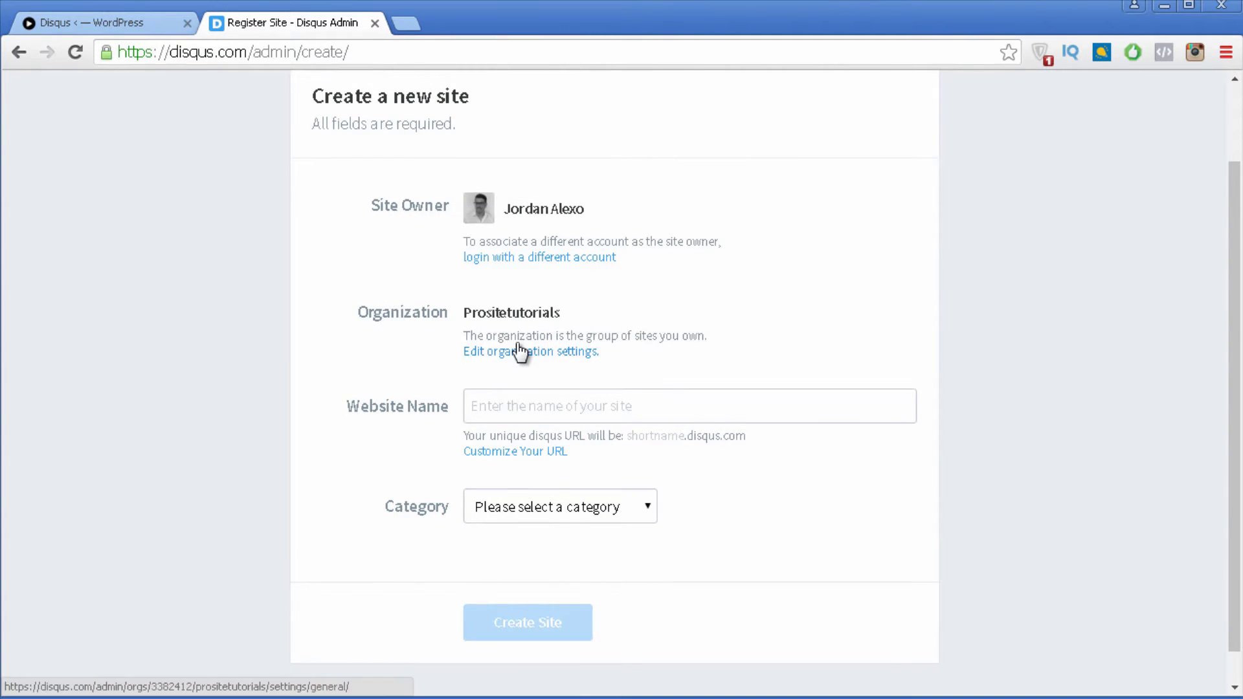
pyautogui.scroll(-1, 479, 360)
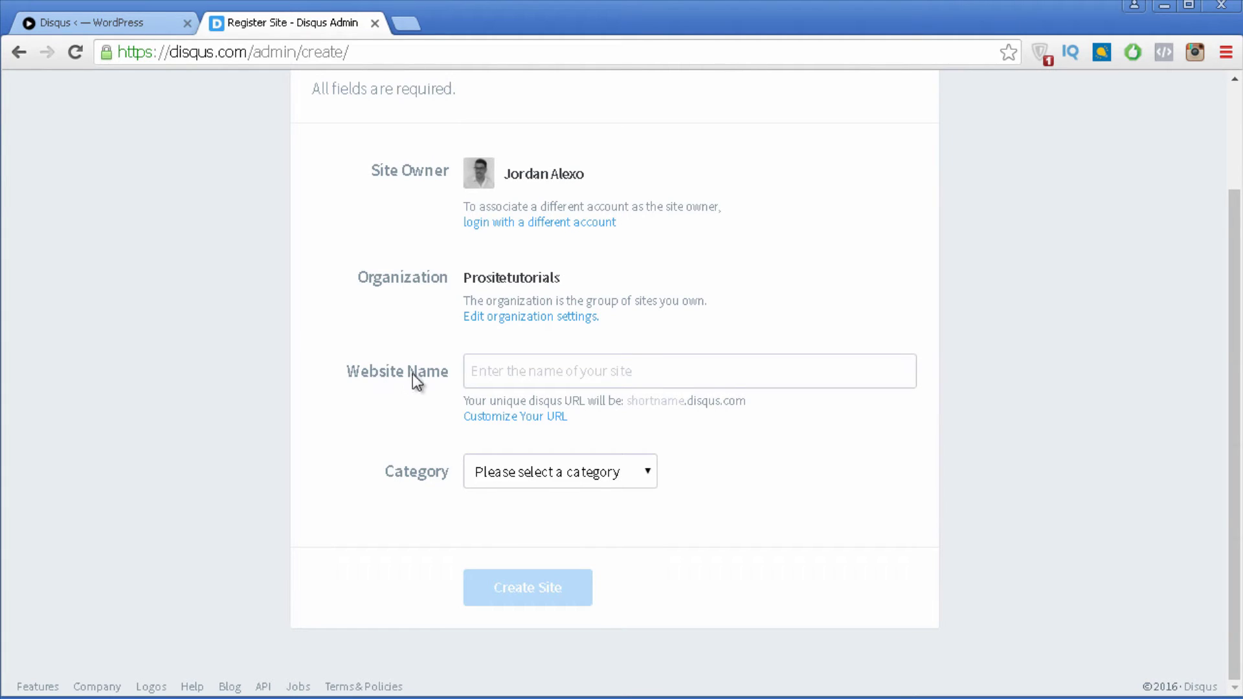
pyautogui.click(548, 382)
pyautogui.write('P')
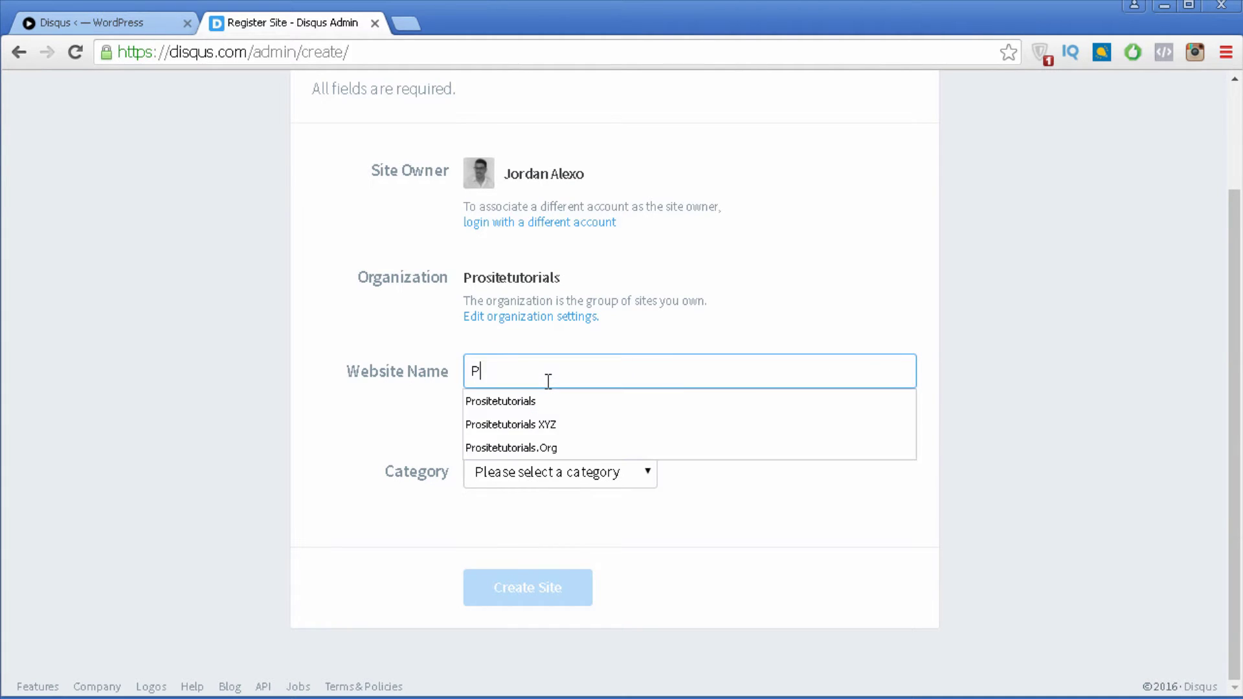
pyautogui.write('rositetutorials')
pyautogui.press('Escape')
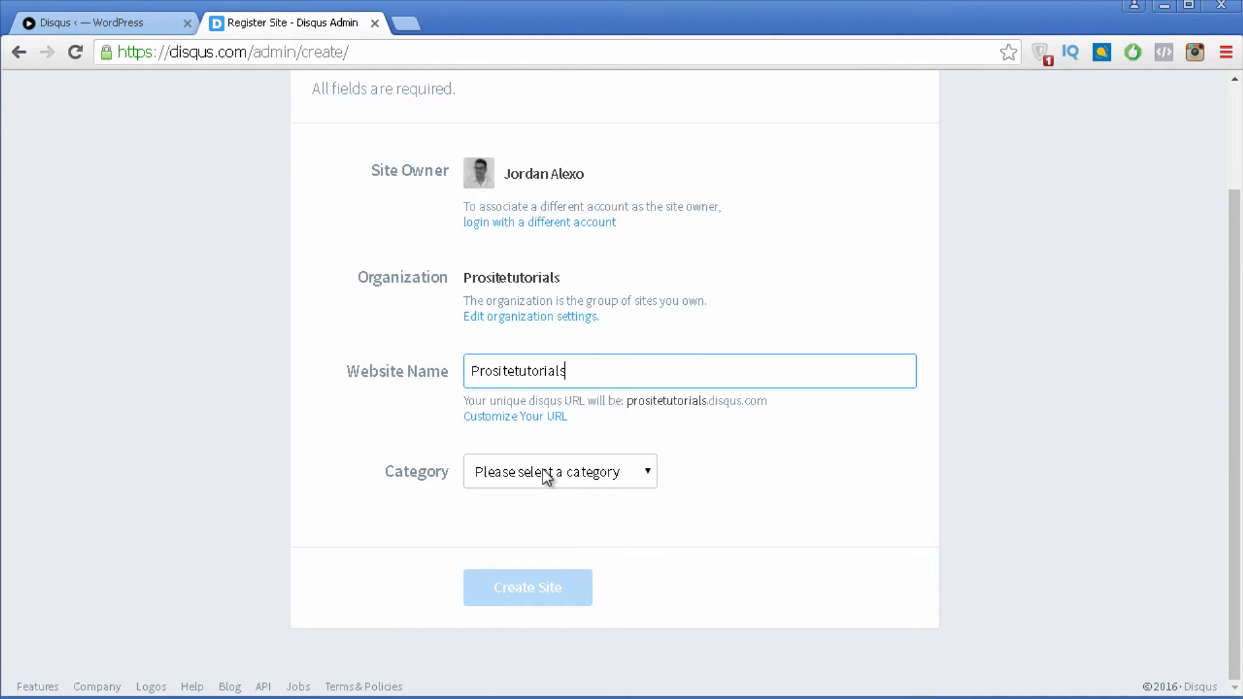
pyautogui.click(543, 471)
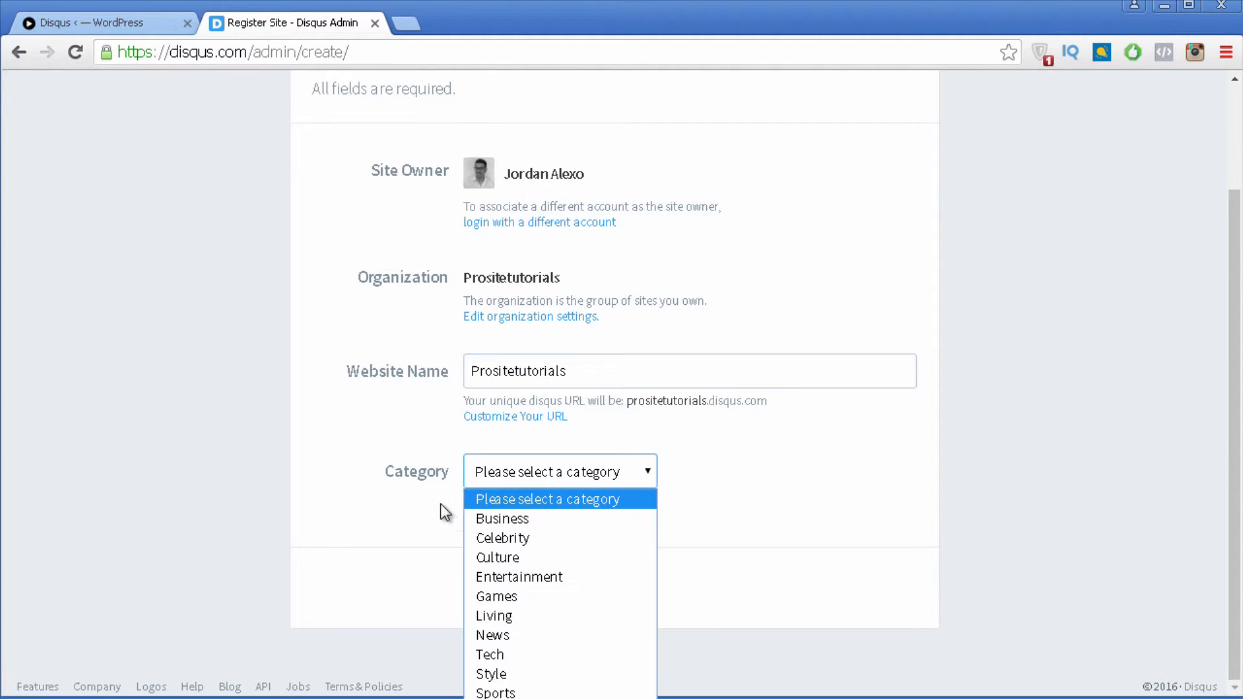
pyautogui.click(519, 654)
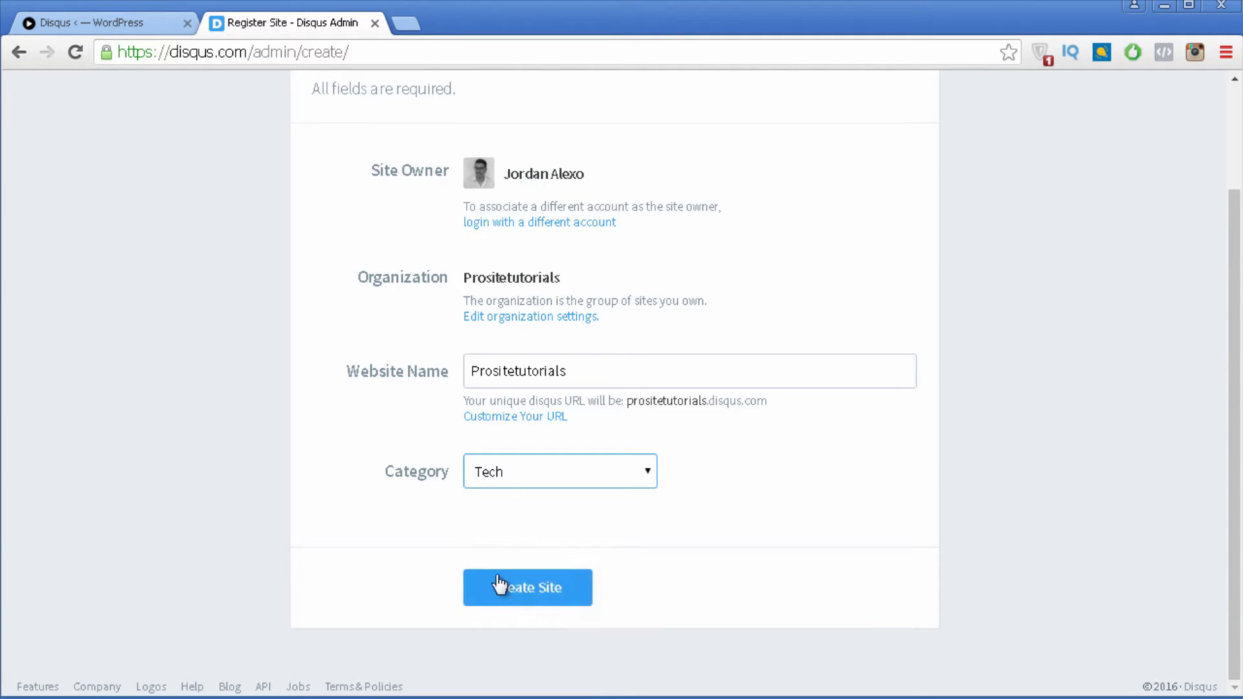
pyautogui.click(534, 601)
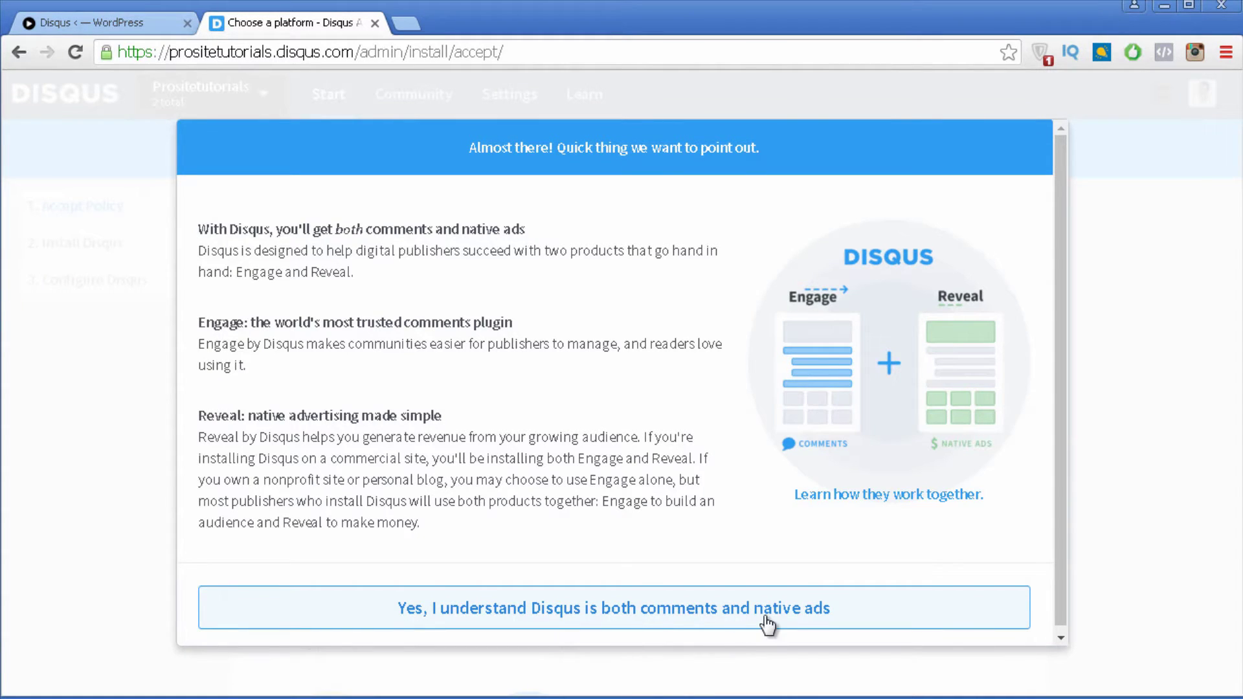
# Step: Accept the comments-and-native-ads notice and pick WordPress as the site's platform
pyautogui.click(799, 616)
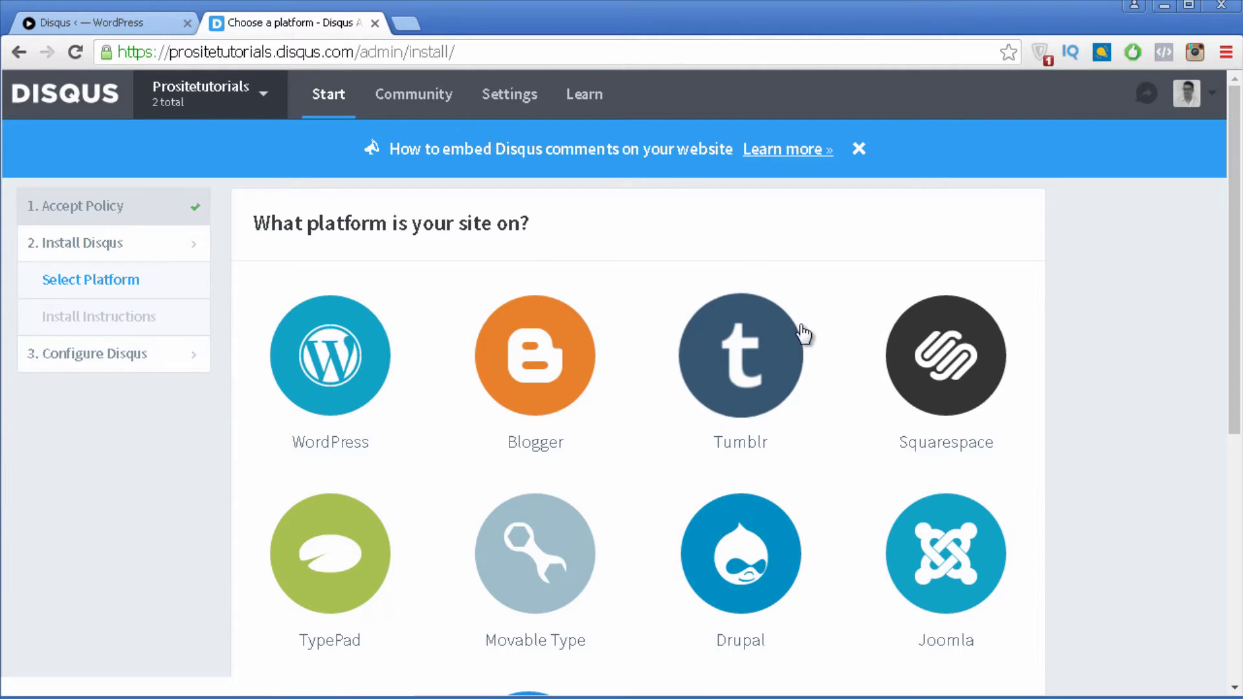
pyautogui.scroll(-3, 939, 466)
pyautogui.scroll(2, 503, 329)
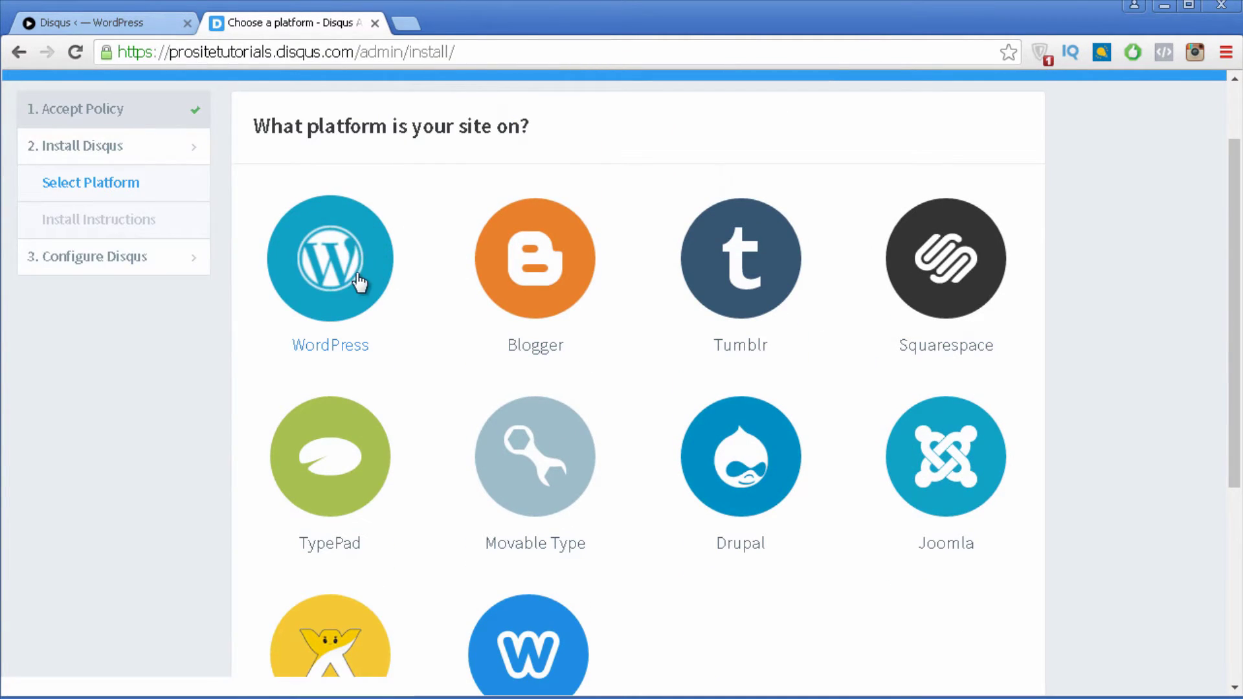
pyautogui.click(353, 256)
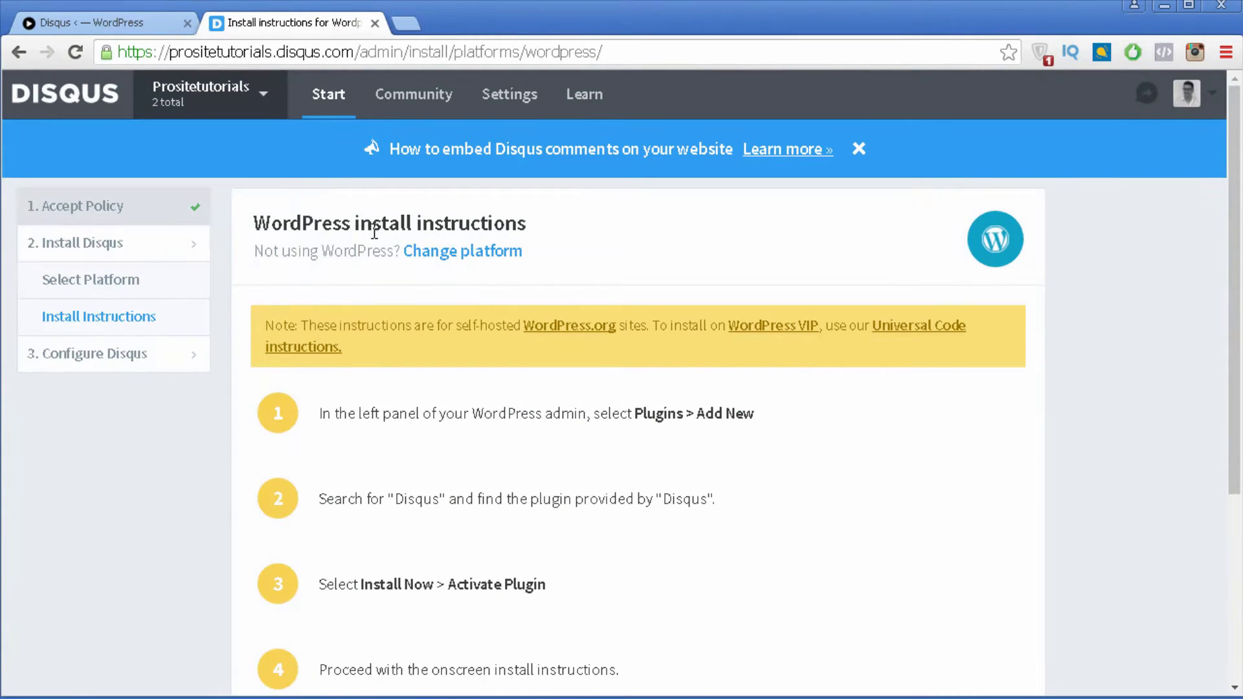
# Step: Review the WordPress install instructions and continue to the Configure Disqus settings
pyautogui.scroll(-3, 675, 204)
pyautogui.scroll(-2, 577, 142)
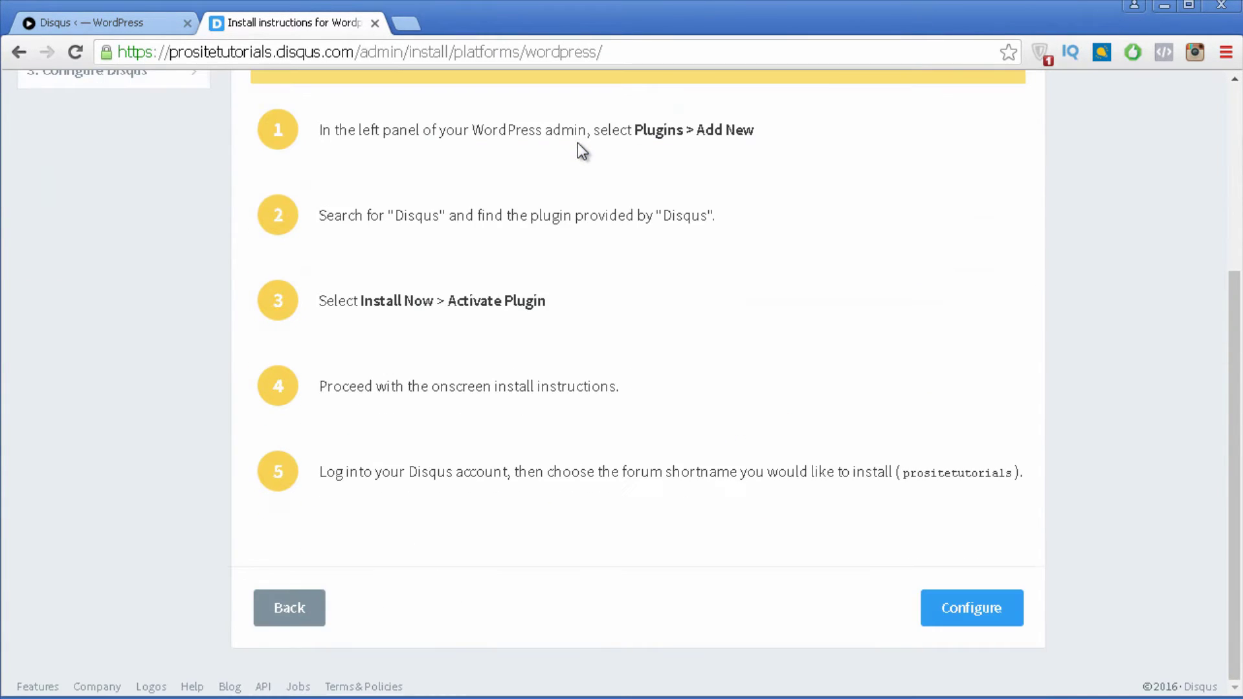
pyautogui.scroll(5, 578, 143)
pyautogui.scroll(-5, 579, 142)
pyautogui.scroll(5, 569, 154)
pyautogui.scroll(-5, 566, 143)
pyautogui.click(994, 618)
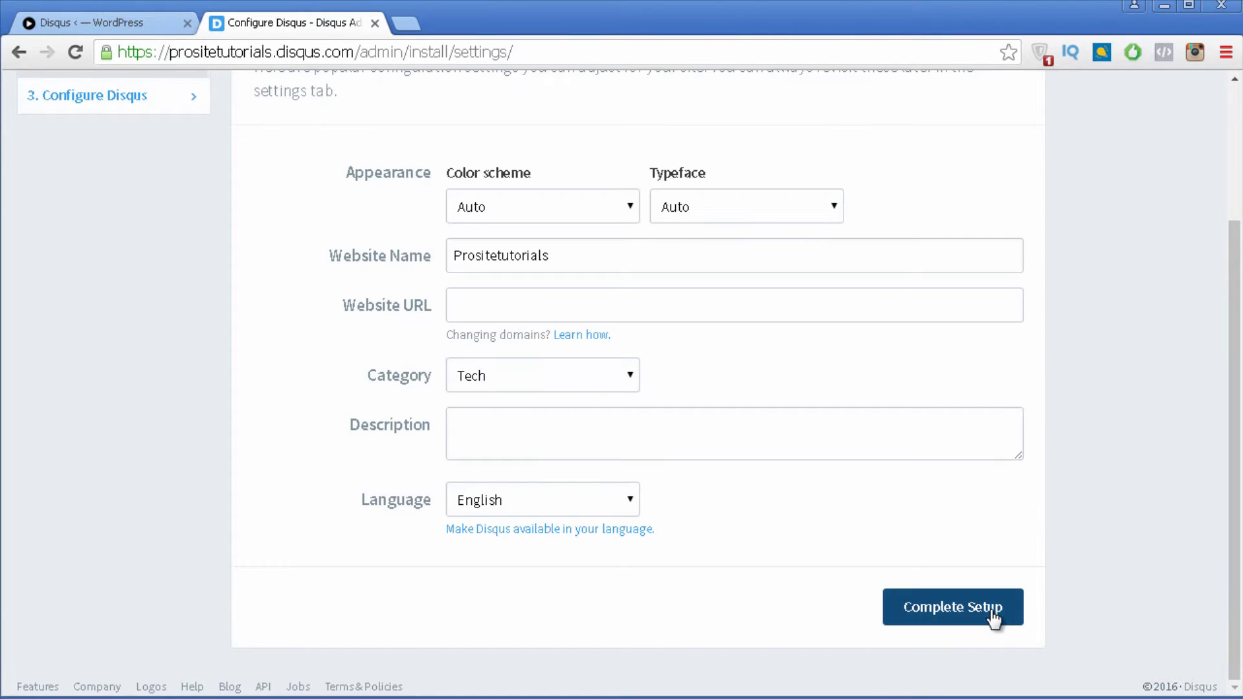
# Step: Complete and dismiss the Disqus setup, then check Prositetutorials in the Your Sites list
pyautogui.scroll(2, 583, 162)
pyautogui.scroll(-2, 542, 125)
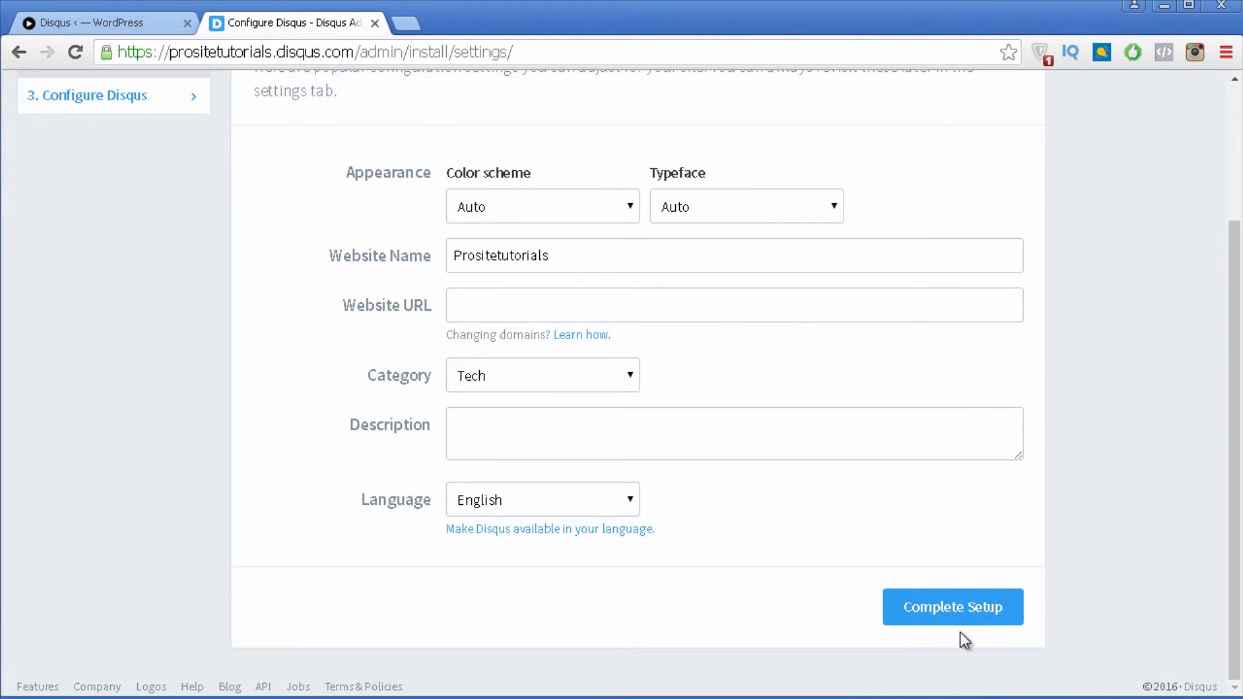
pyautogui.click(952, 611)
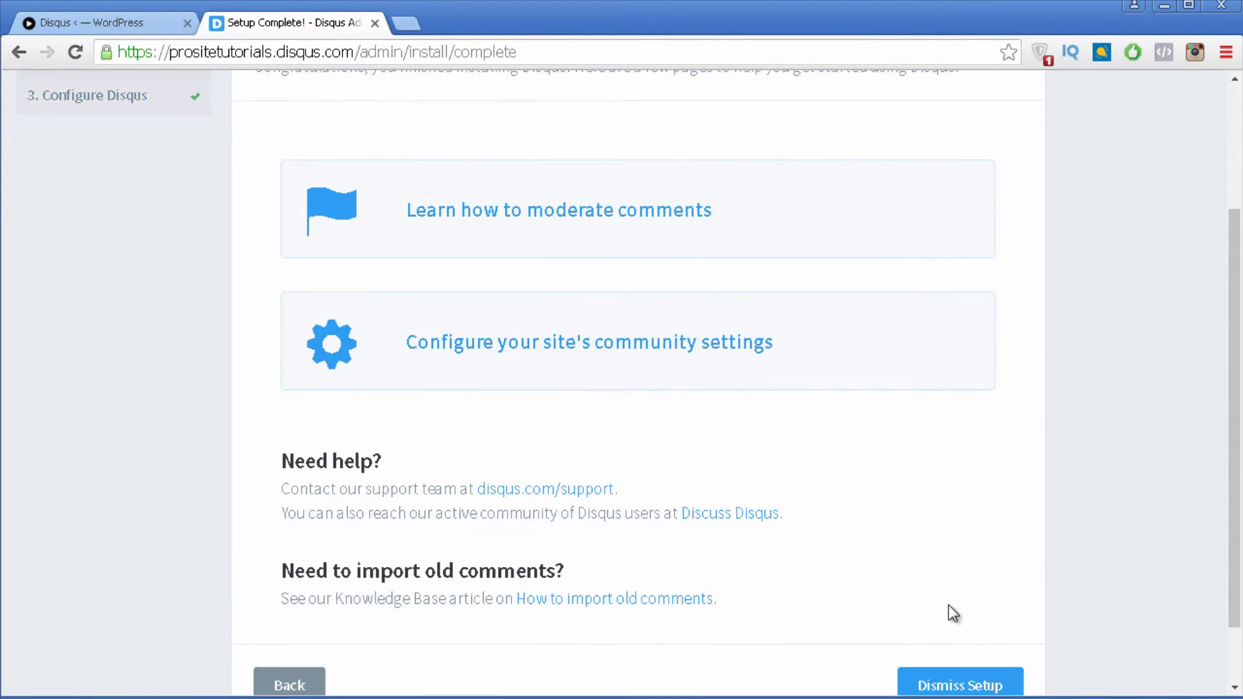
pyautogui.scroll(-1, 951, 608)
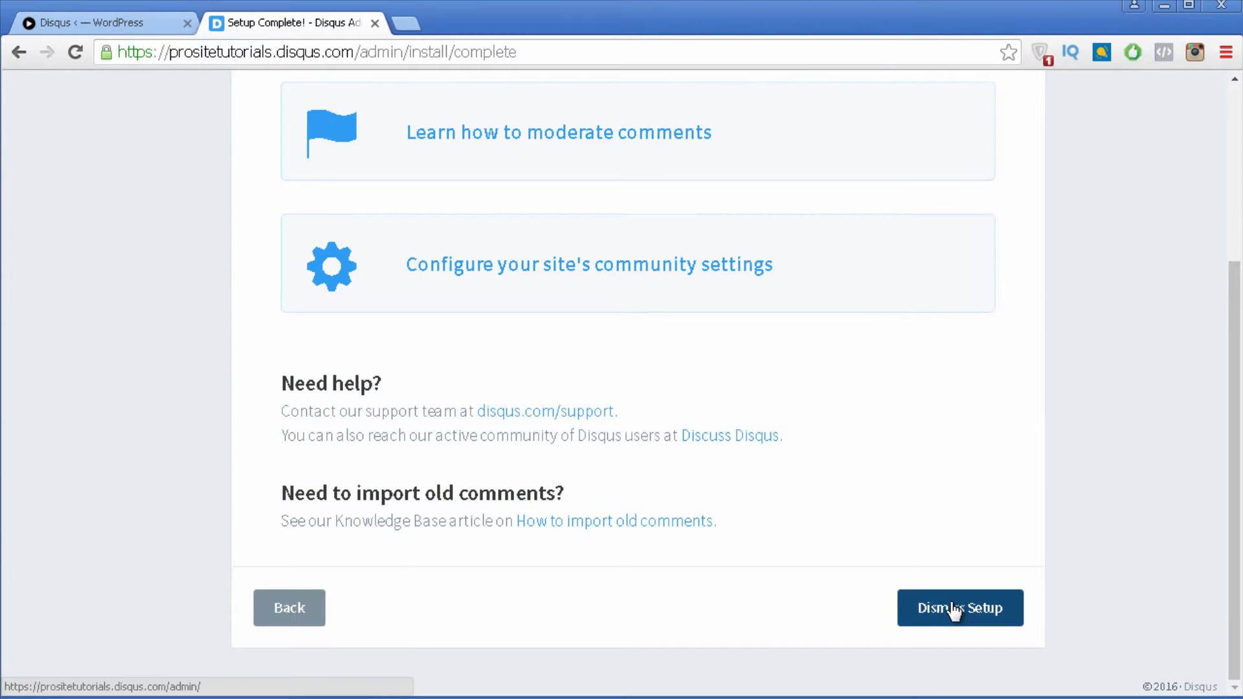
pyautogui.click(955, 608)
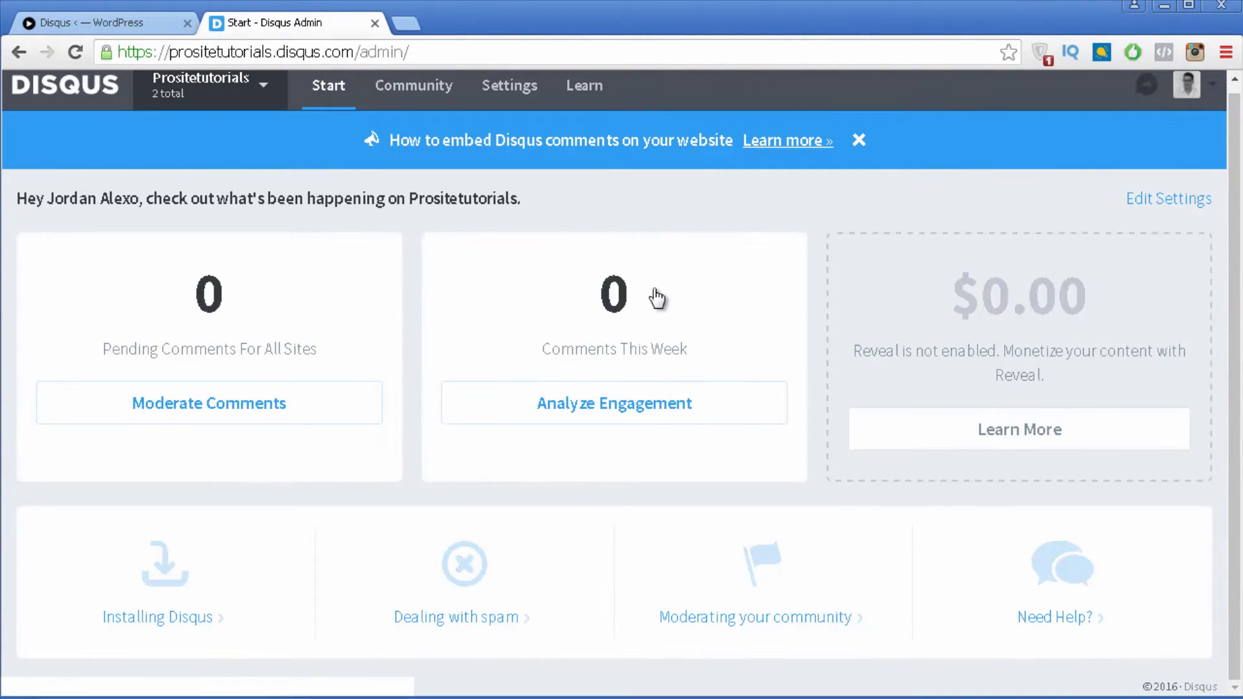
pyautogui.click(270, 103)
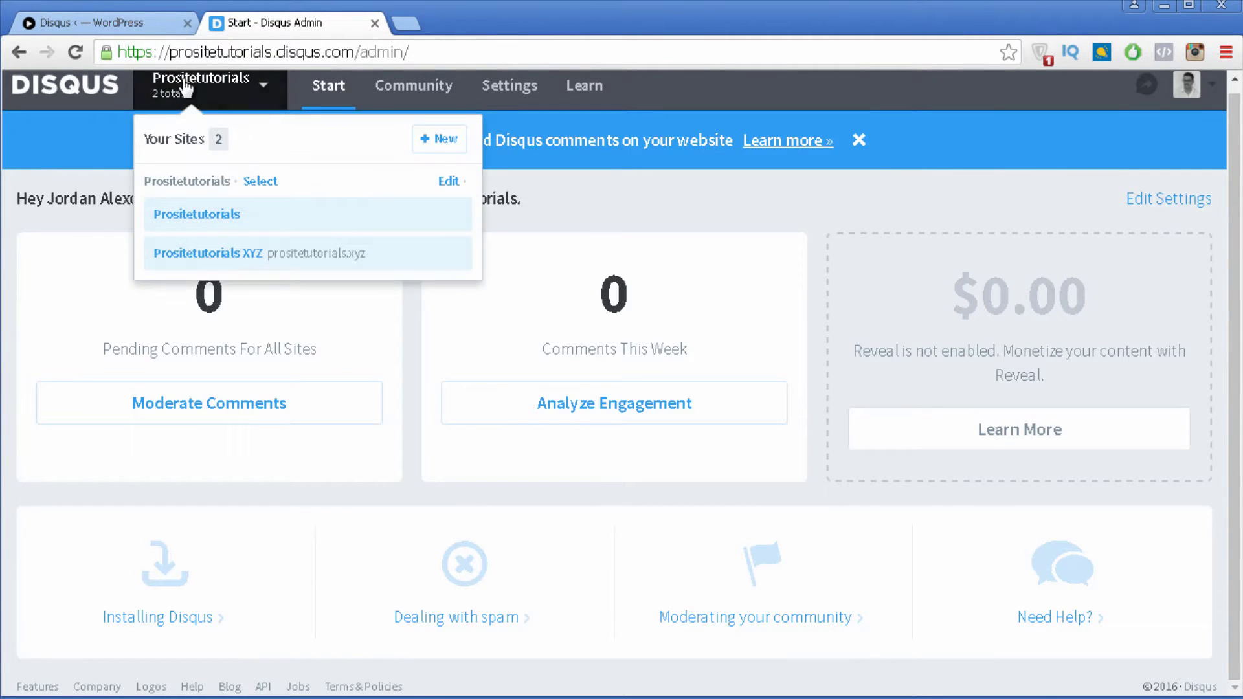
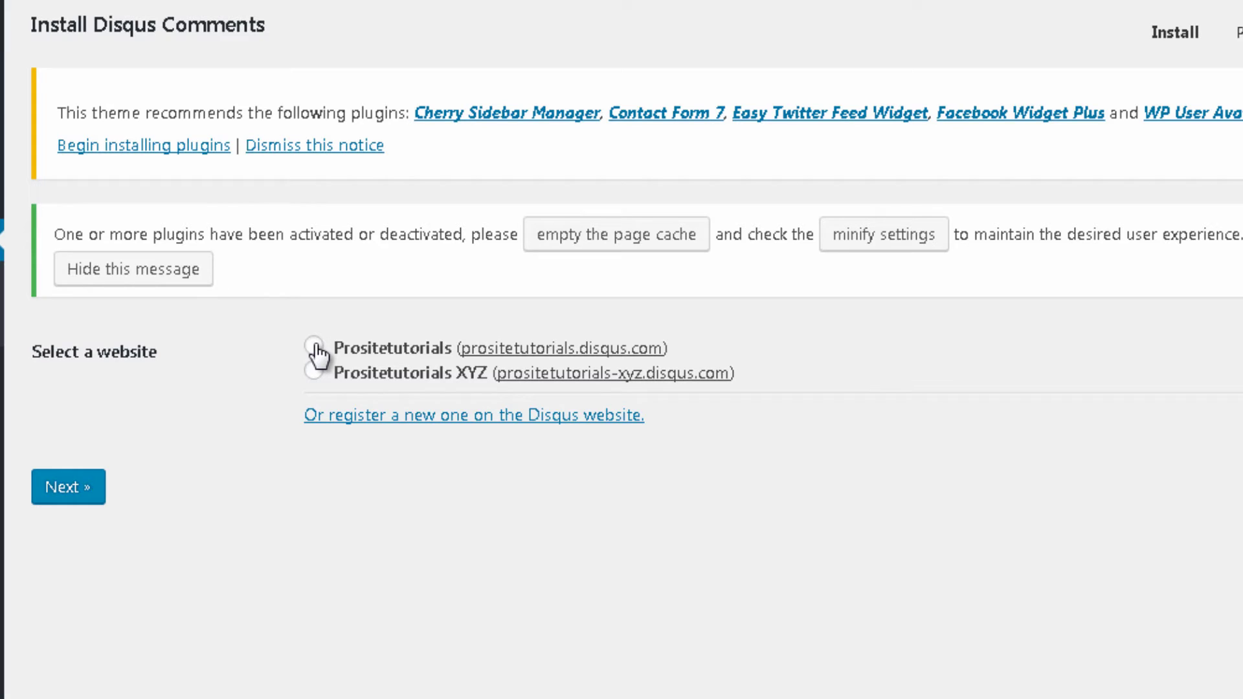
# Step: Choose the Prositetutorials site and finish installing Disqus on the blog
pyautogui.click(315, 346)
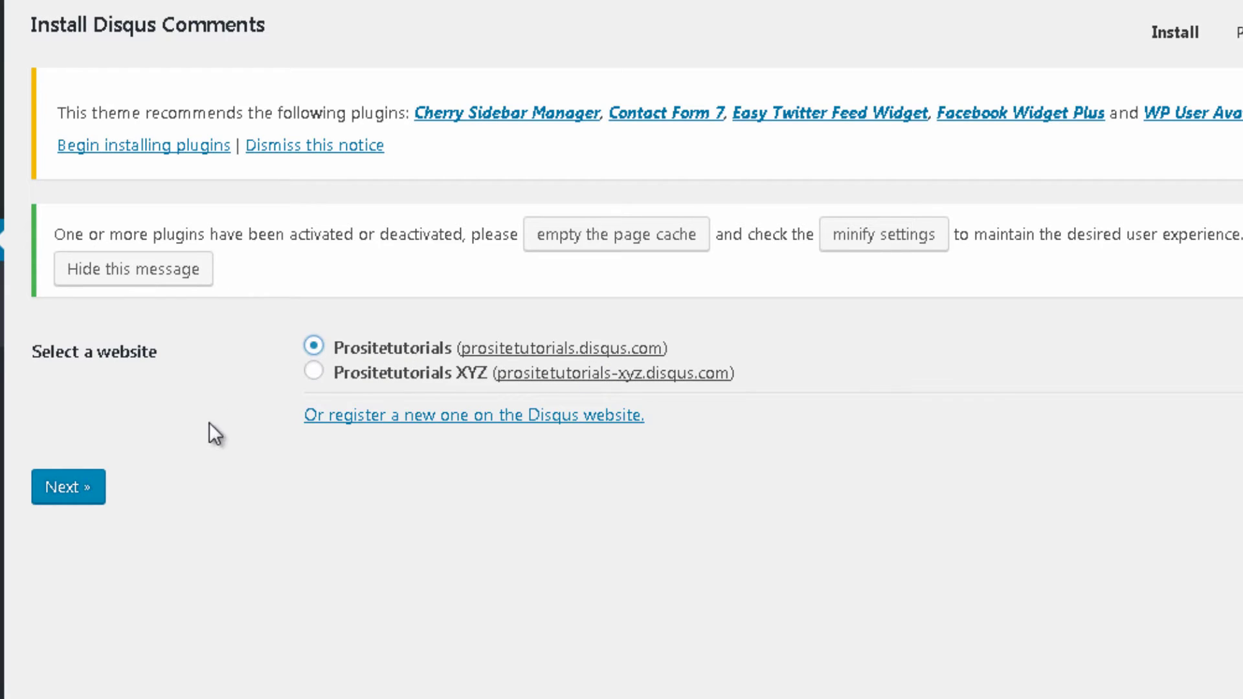
pyautogui.click(93, 494)
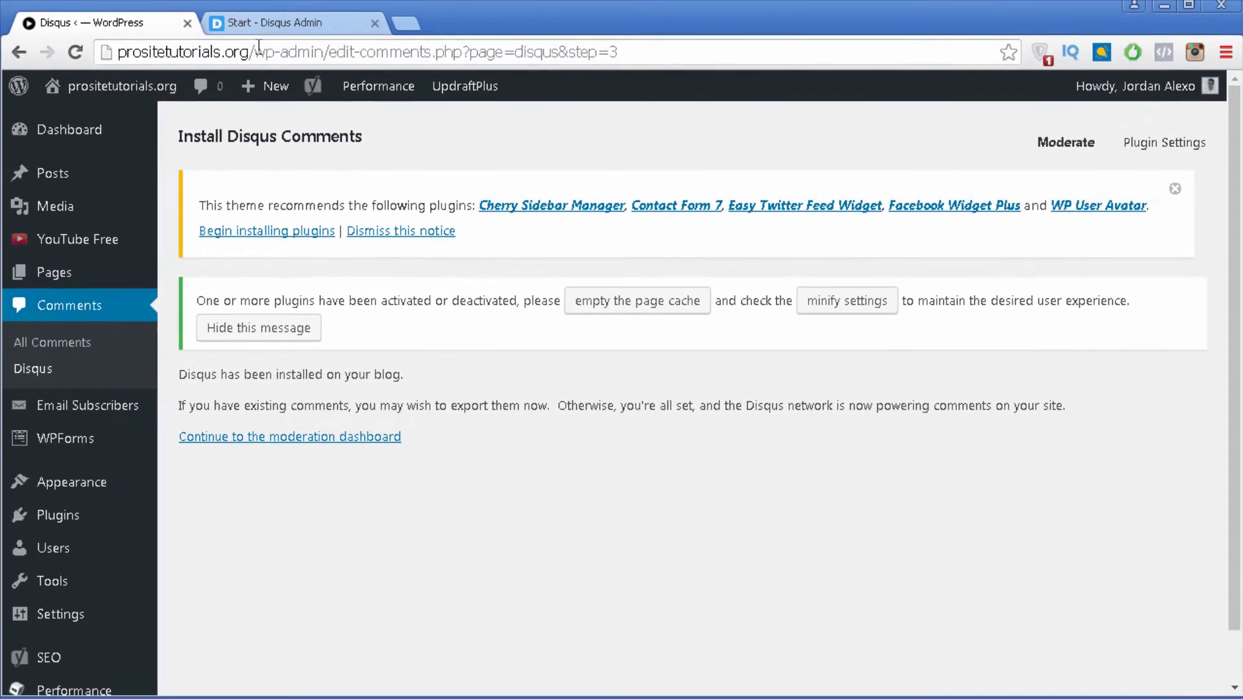
# Step: Open the blog homepage in a new tab and switch to it
pyautogui.rightClick(123, 90)
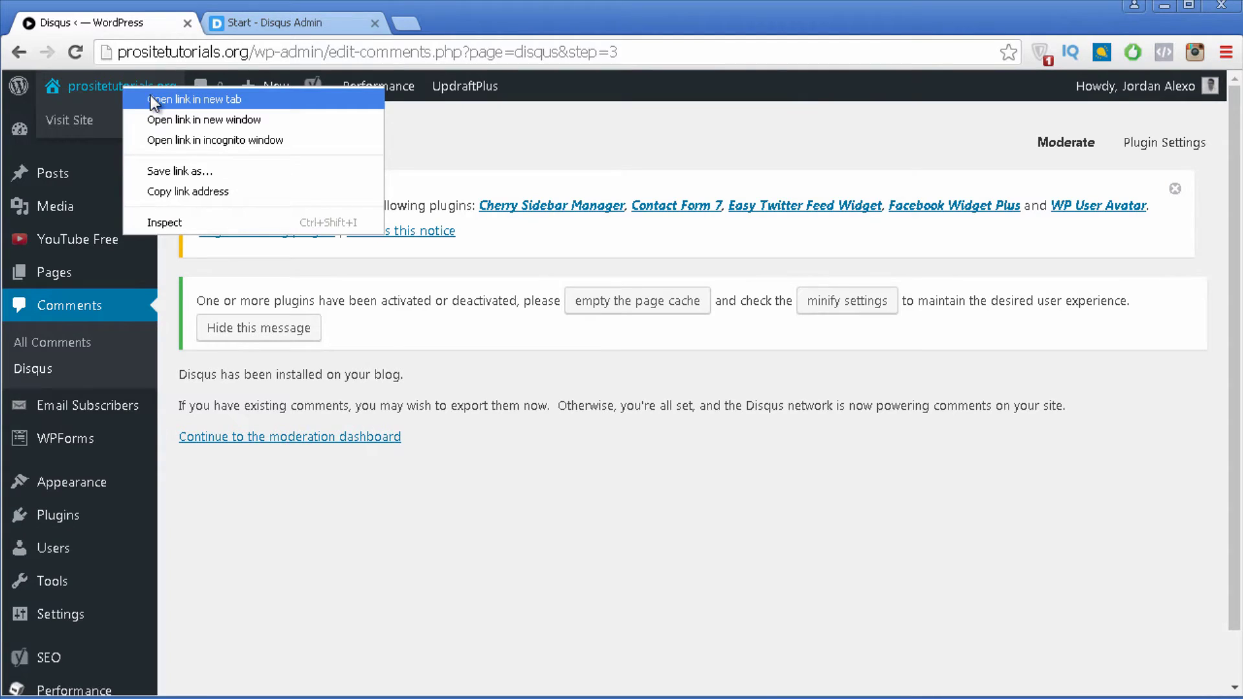
pyautogui.click(150, 98)
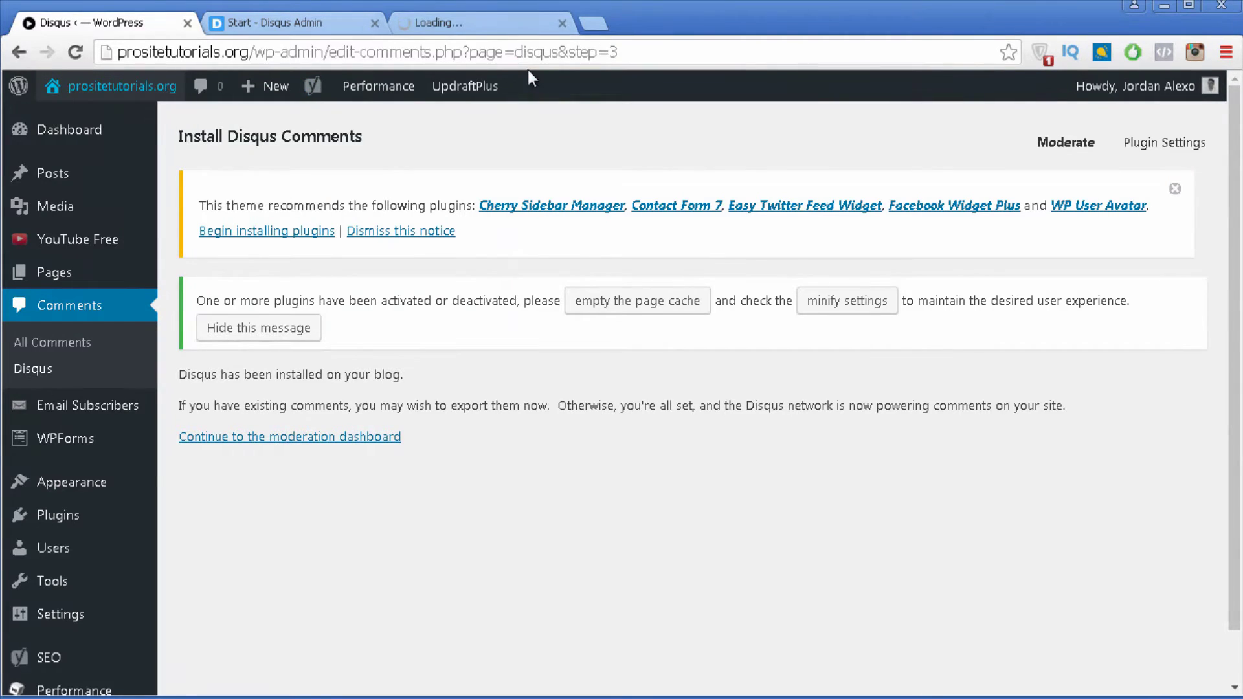
pyautogui.click(525, 30)
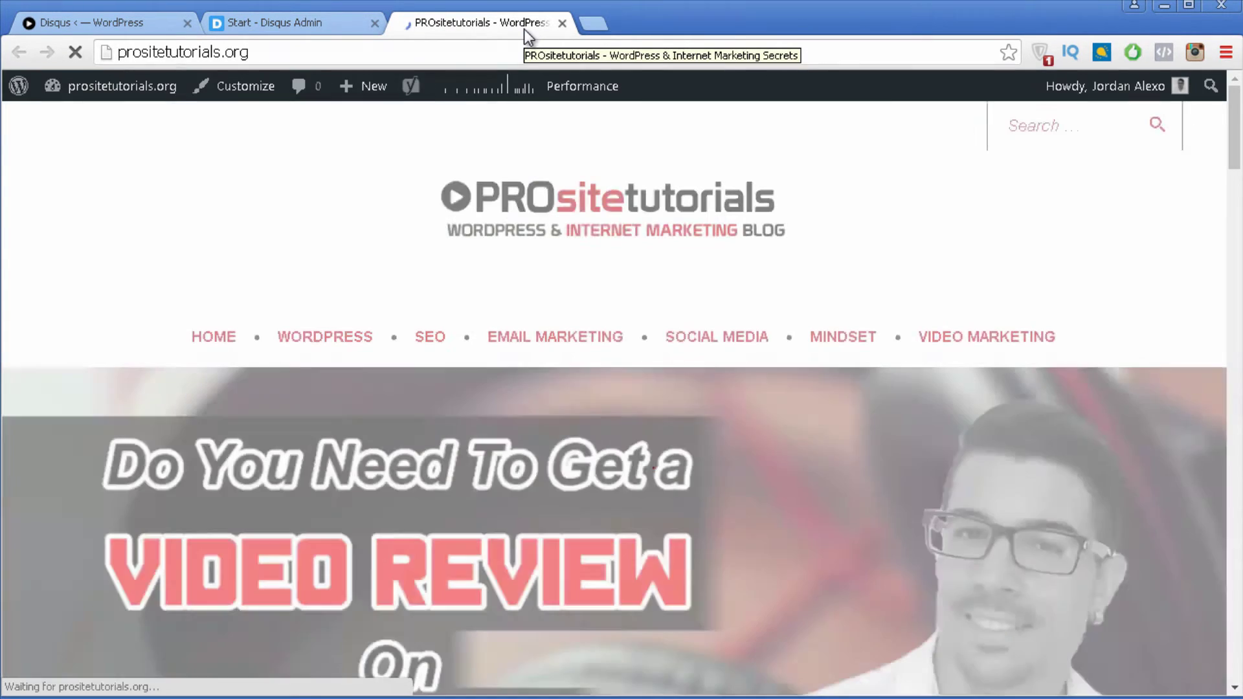
# Step: Open the YouTube thumbnail tutorial post, click its Disqus comment box, then return to Disqus admin
pyautogui.scroll(-5, 483, 213)
pyautogui.scroll(-5, 479, 220)
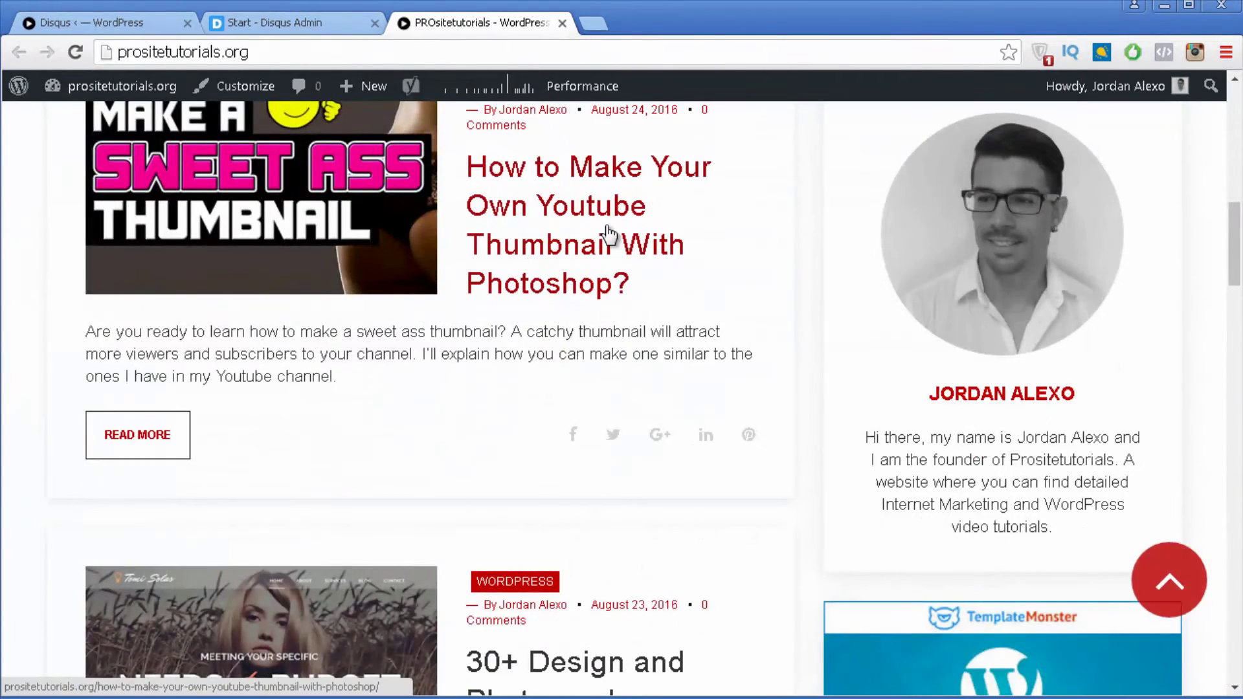
pyautogui.click(575, 181)
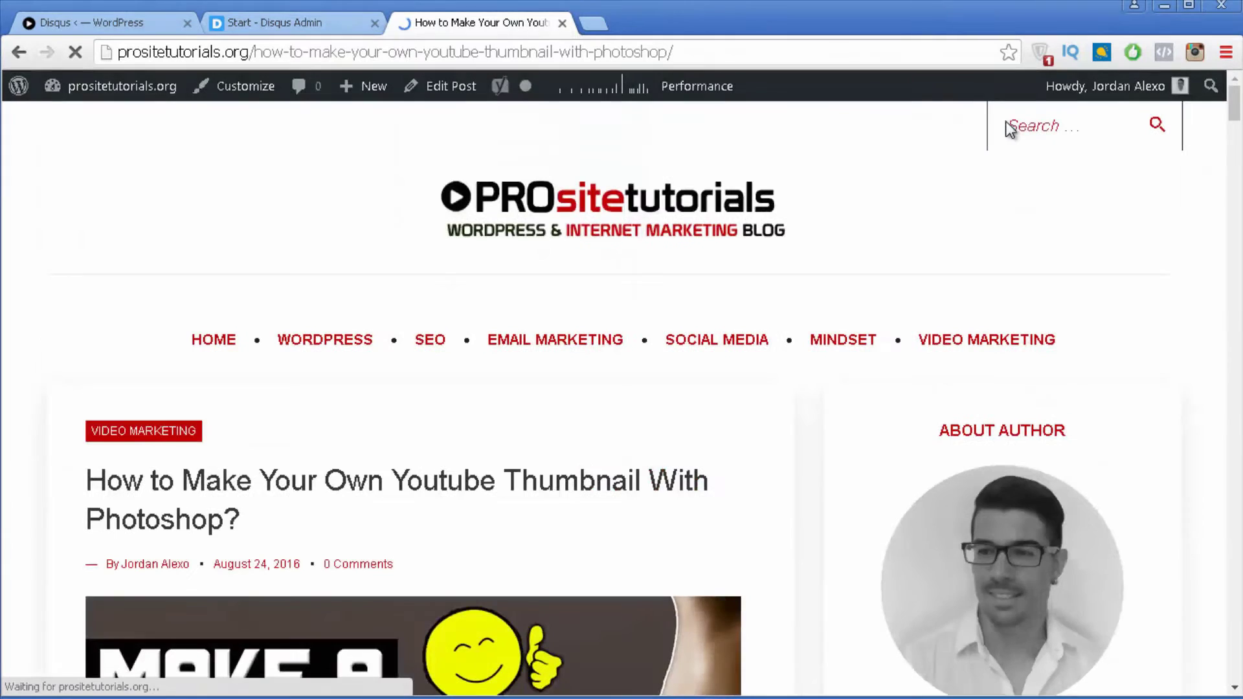
pyautogui.scroll(-10, 1080, 155)
pyautogui.moveTo(1237, 165); pyautogui.dragTo(1235, 665)
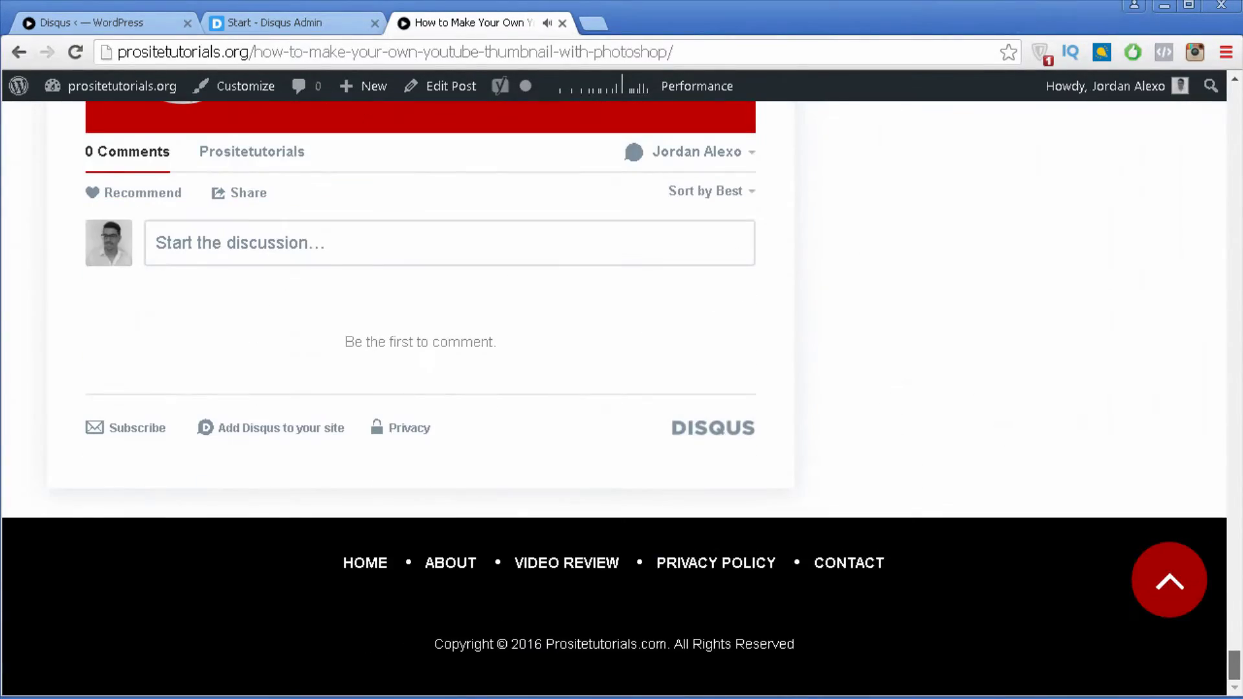
pyautogui.click(594, 247)
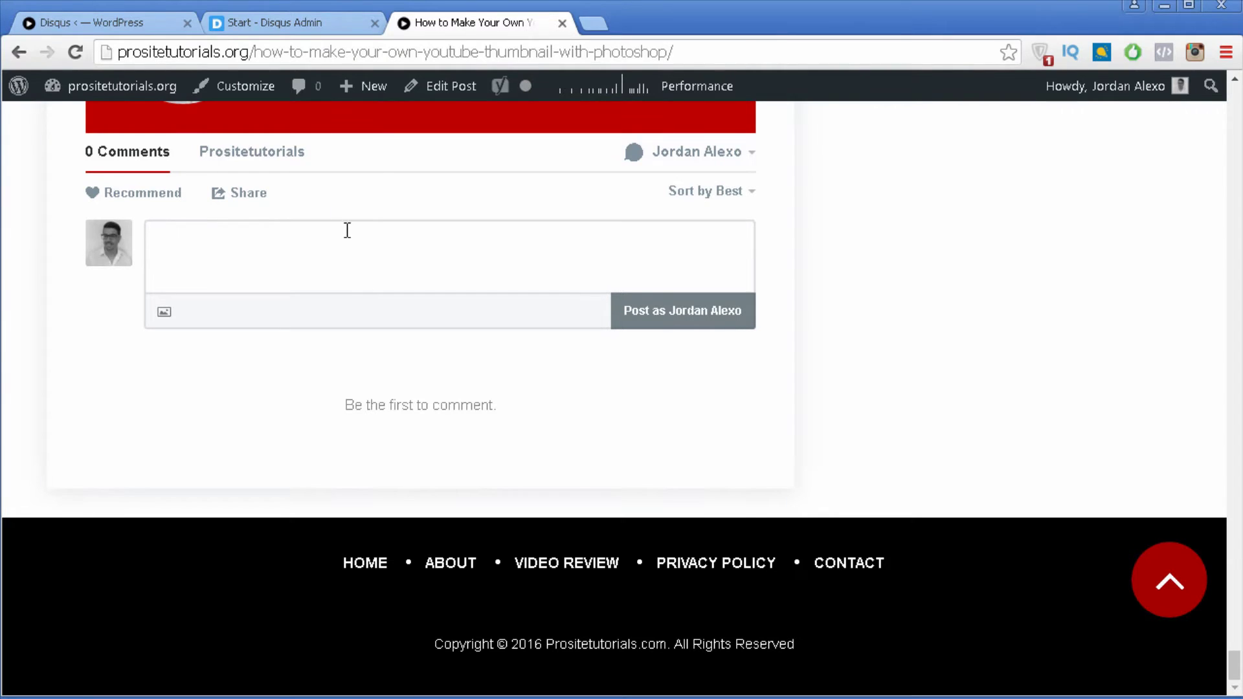
pyautogui.click(305, 24)
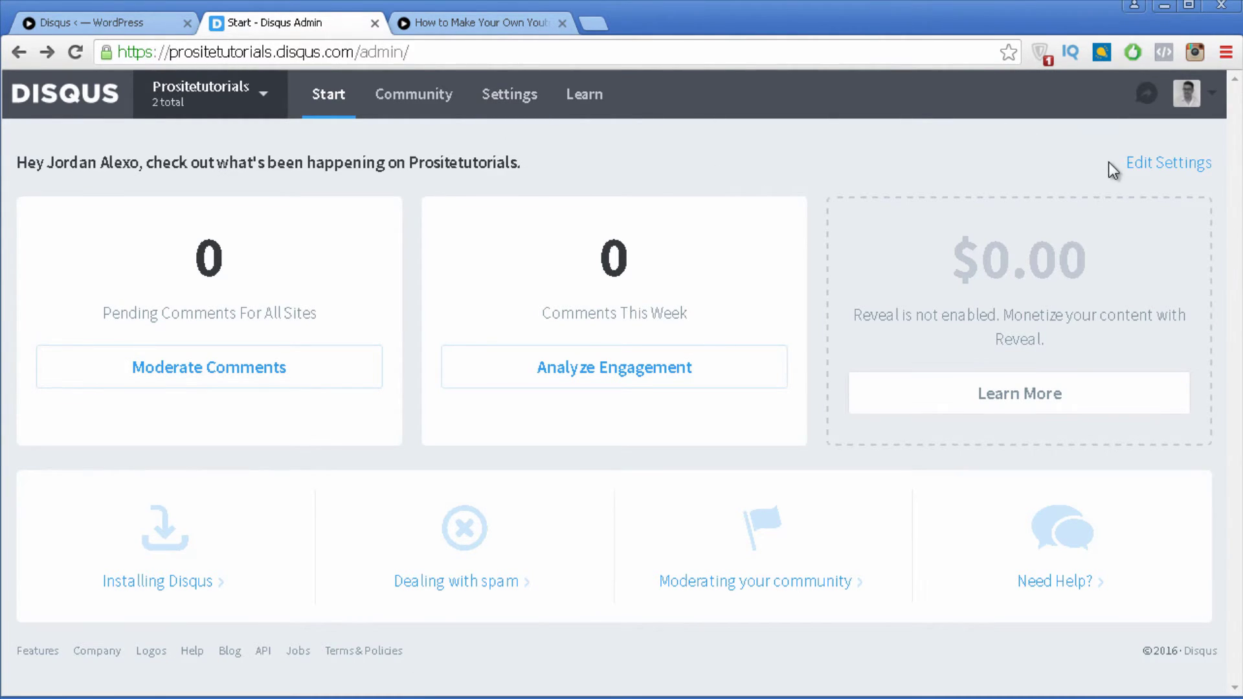
pyautogui.click(1150, 163)
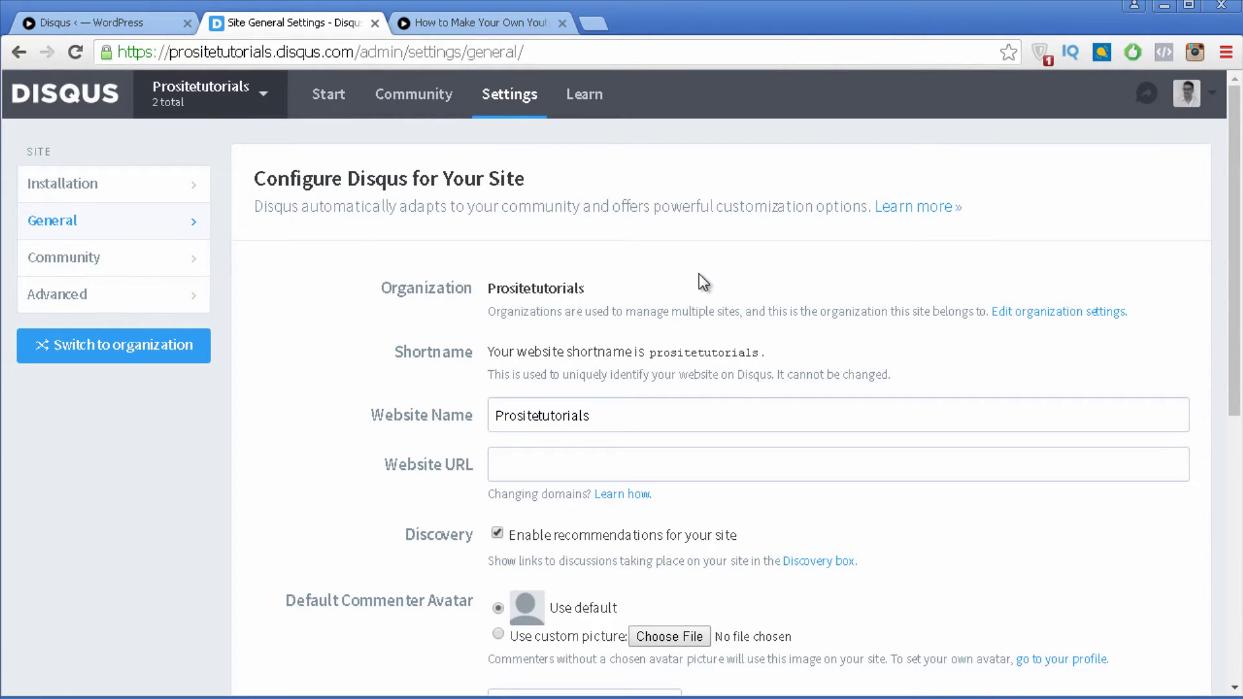
pyautogui.scroll(-3, 469, 335)
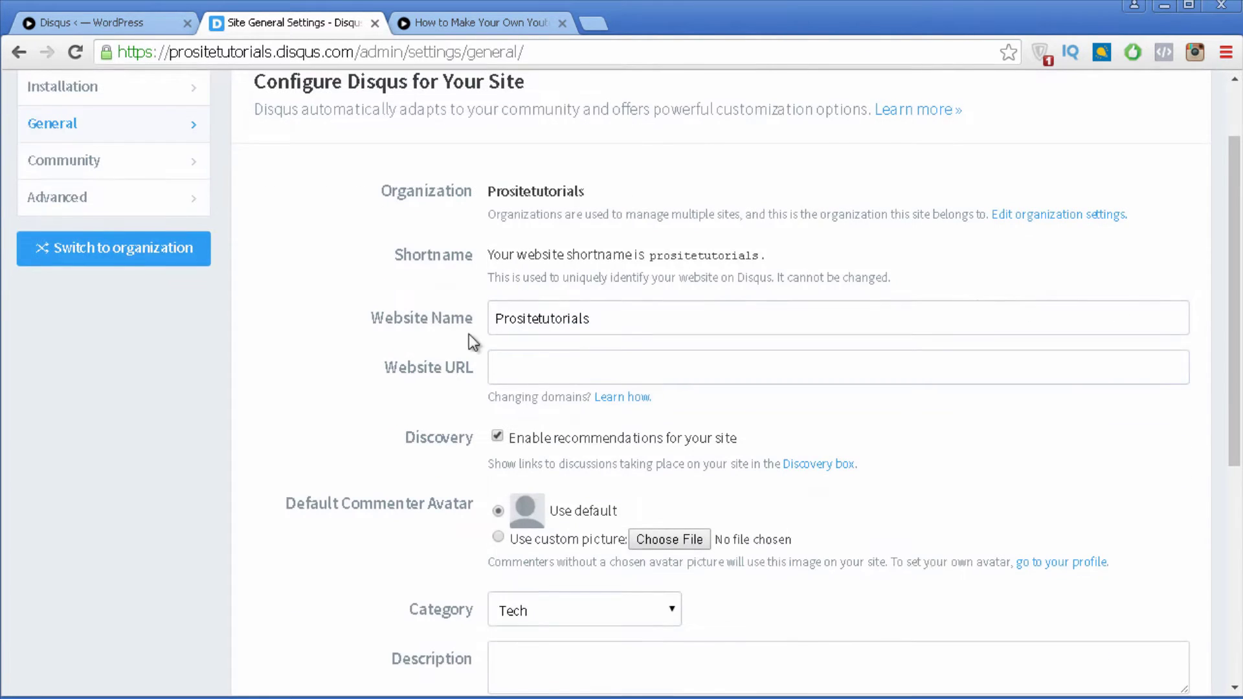
pyautogui.click(529, 363)
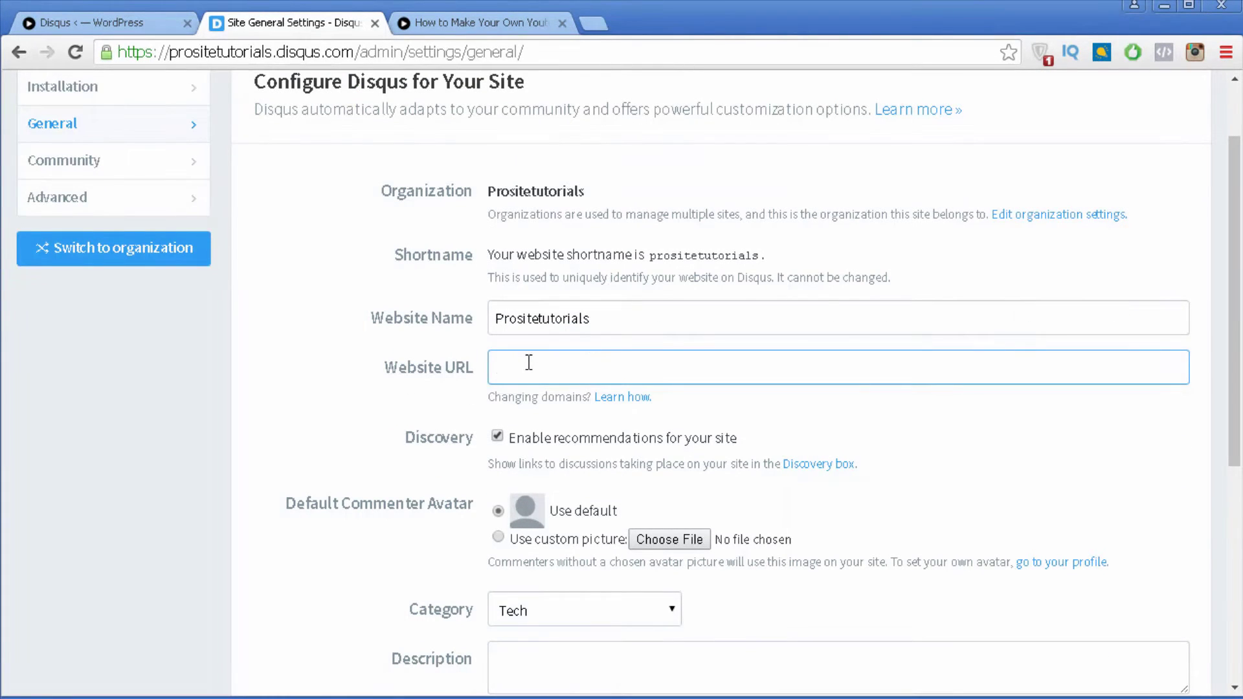
pyautogui.write('http://')
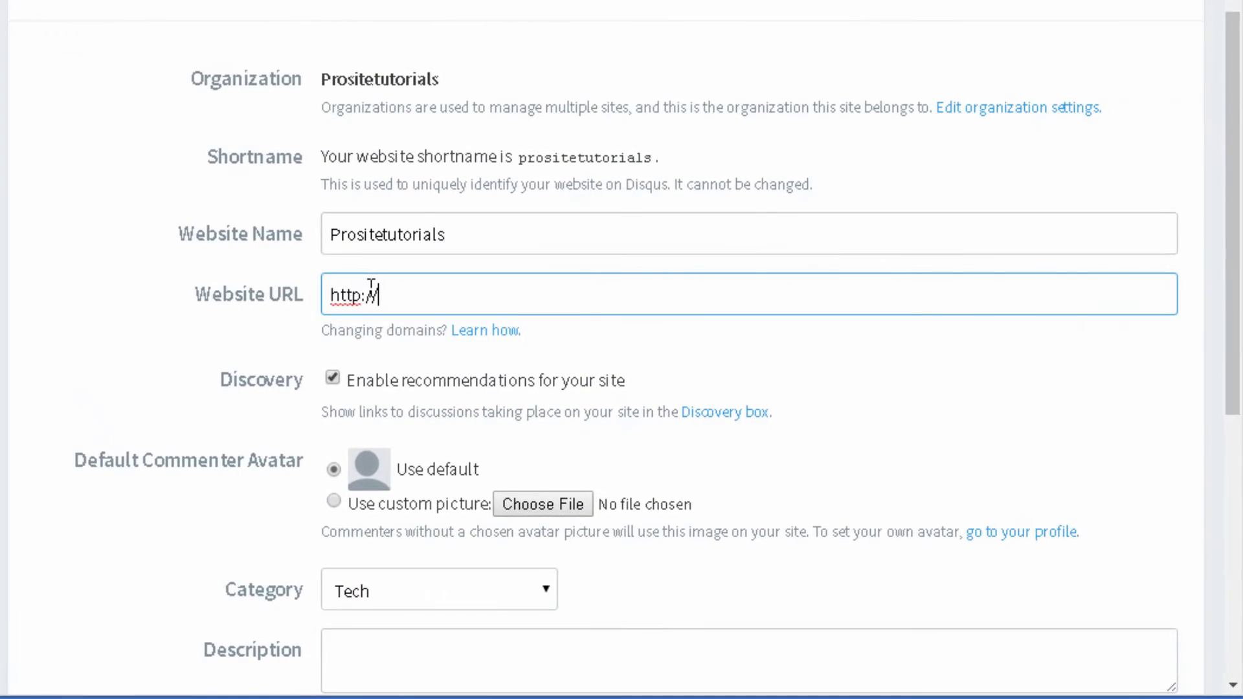
pyautogui.write('prositetutorials')
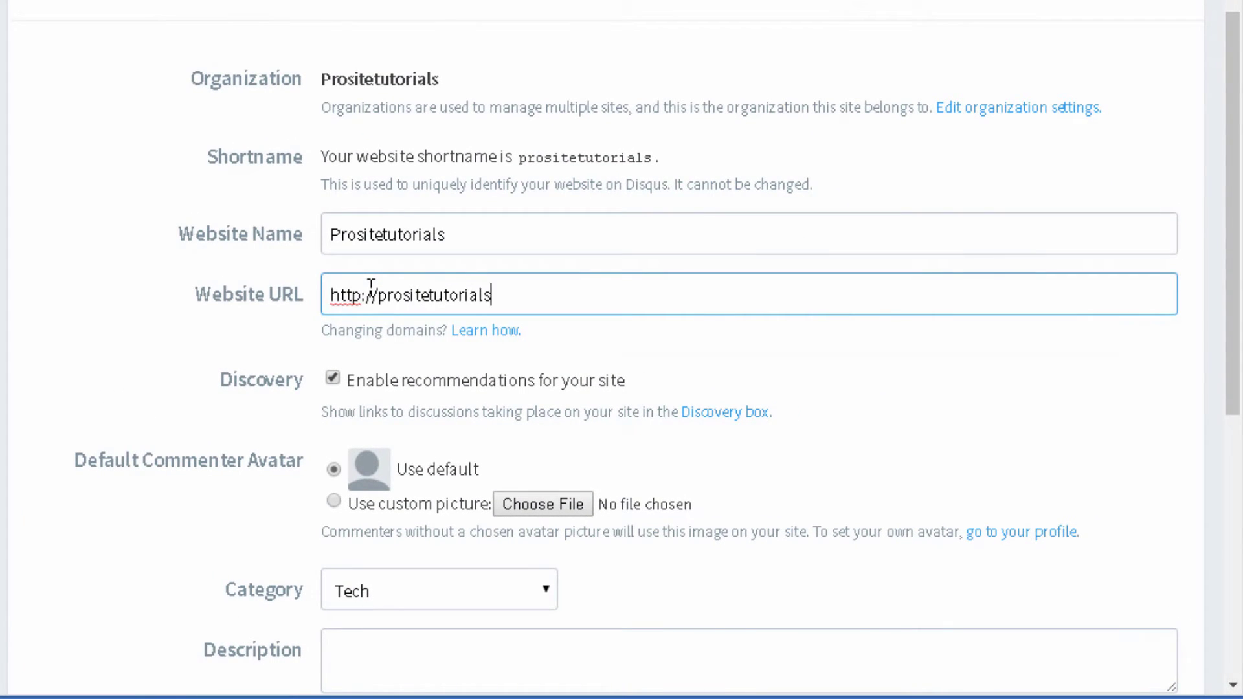
pyautogui.write('.org')
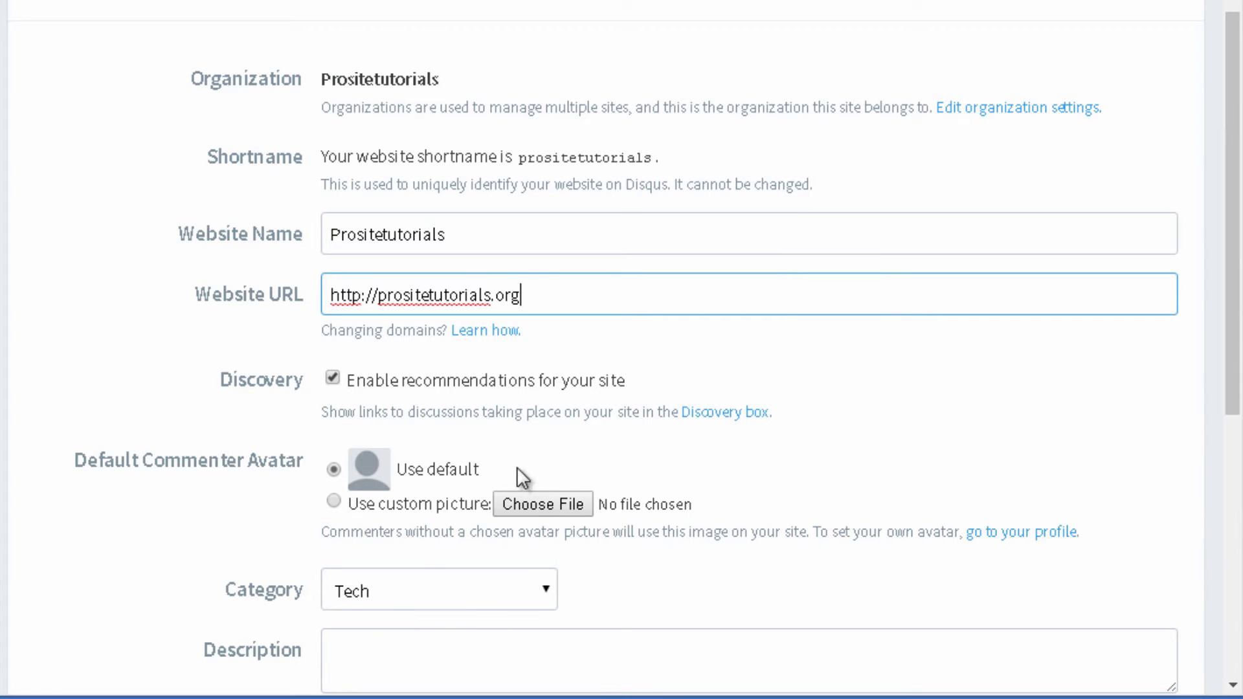
pyautogui.scroll(-2, 32, 389)
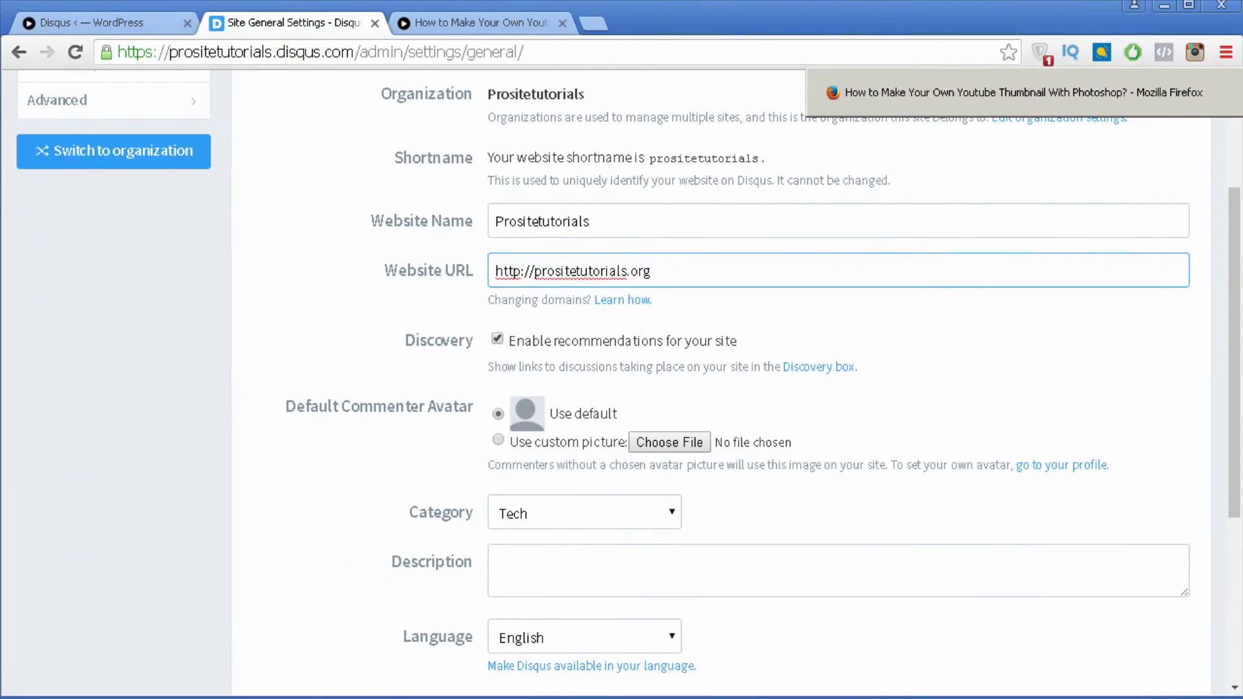
pyautogui.click(1077, 103)
pyautogui.scroll(3, 162, 399)
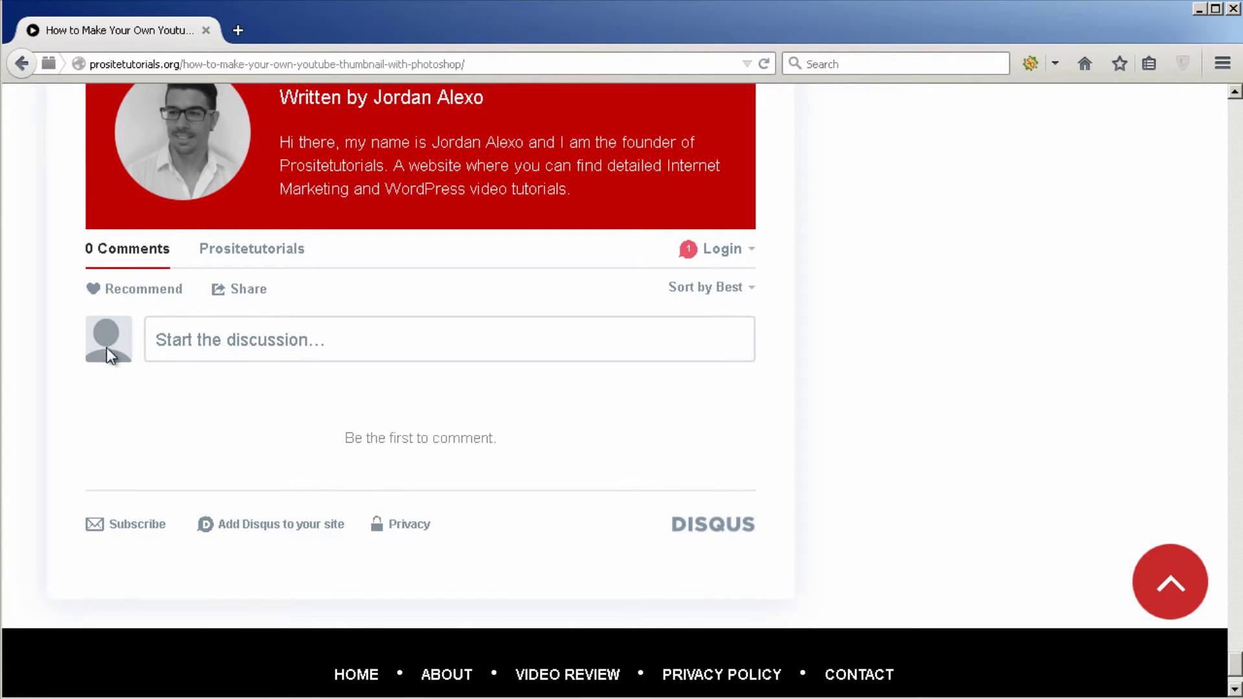
pyautogui.hotkey('alt', 'Tab')
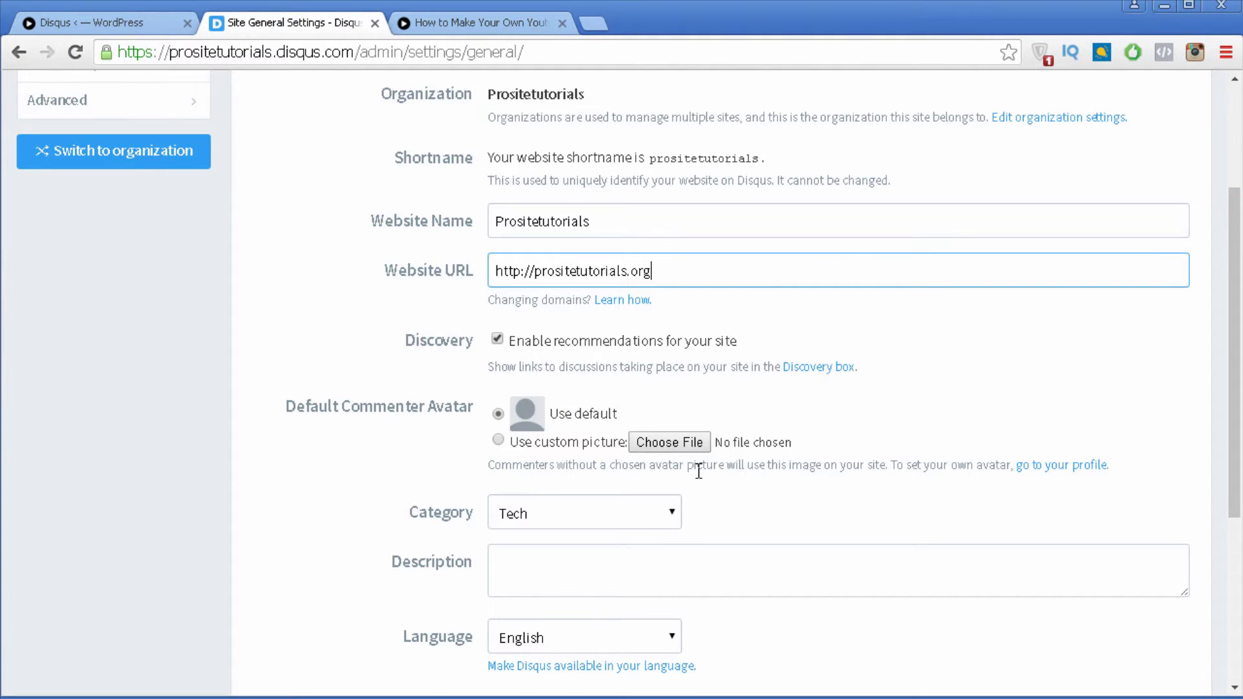
# Step: Skip the custom avatar, then save the general settings with Tech category, English and Auto appearance
pyautogui.click(498, 441)
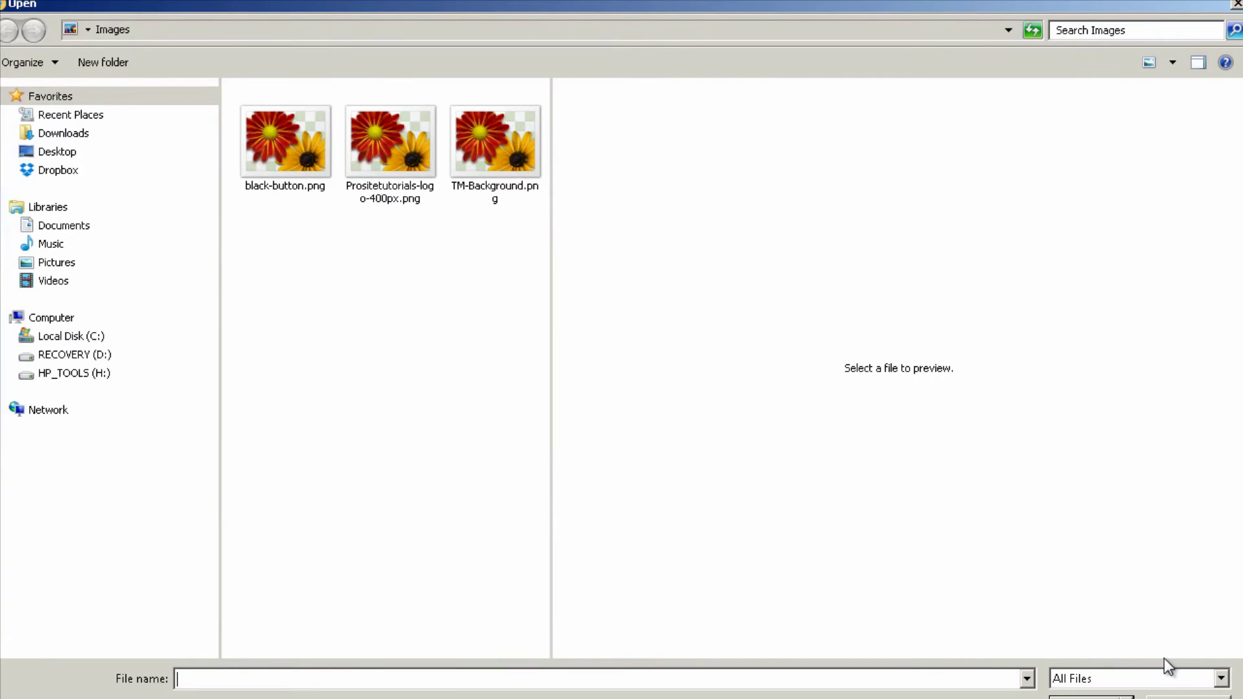
pyautogui.click(1188, 697)
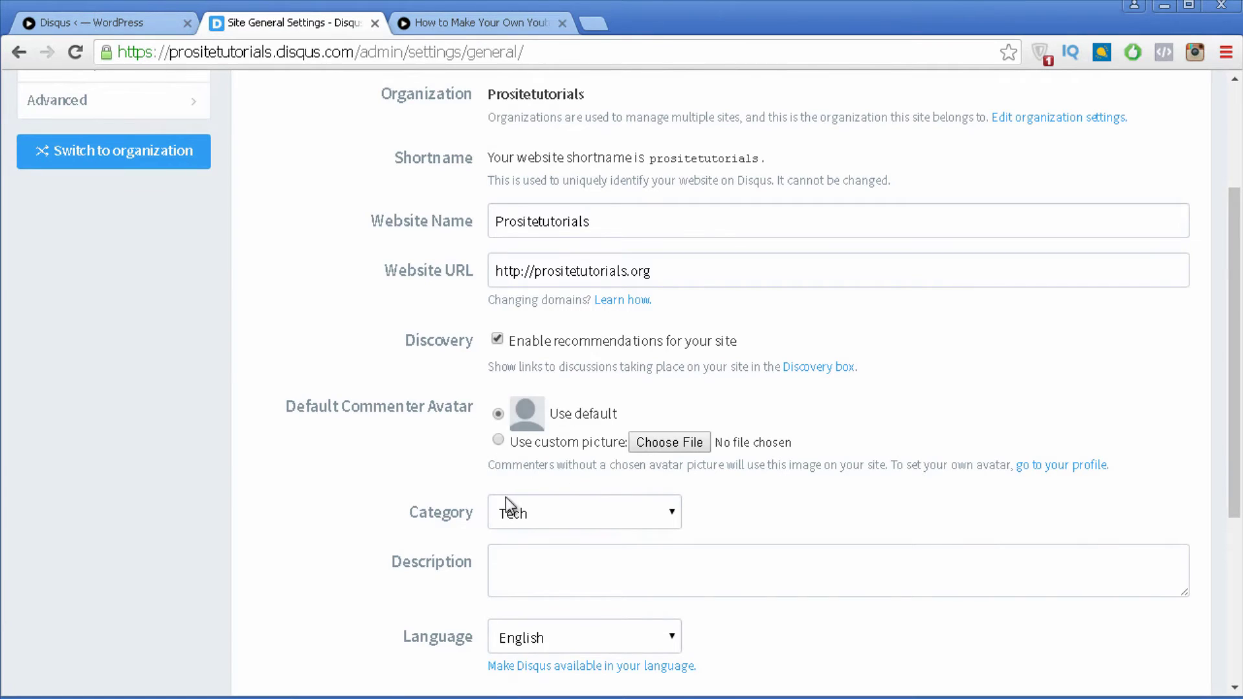
pyautogui.scroll(-1, 507, 497)
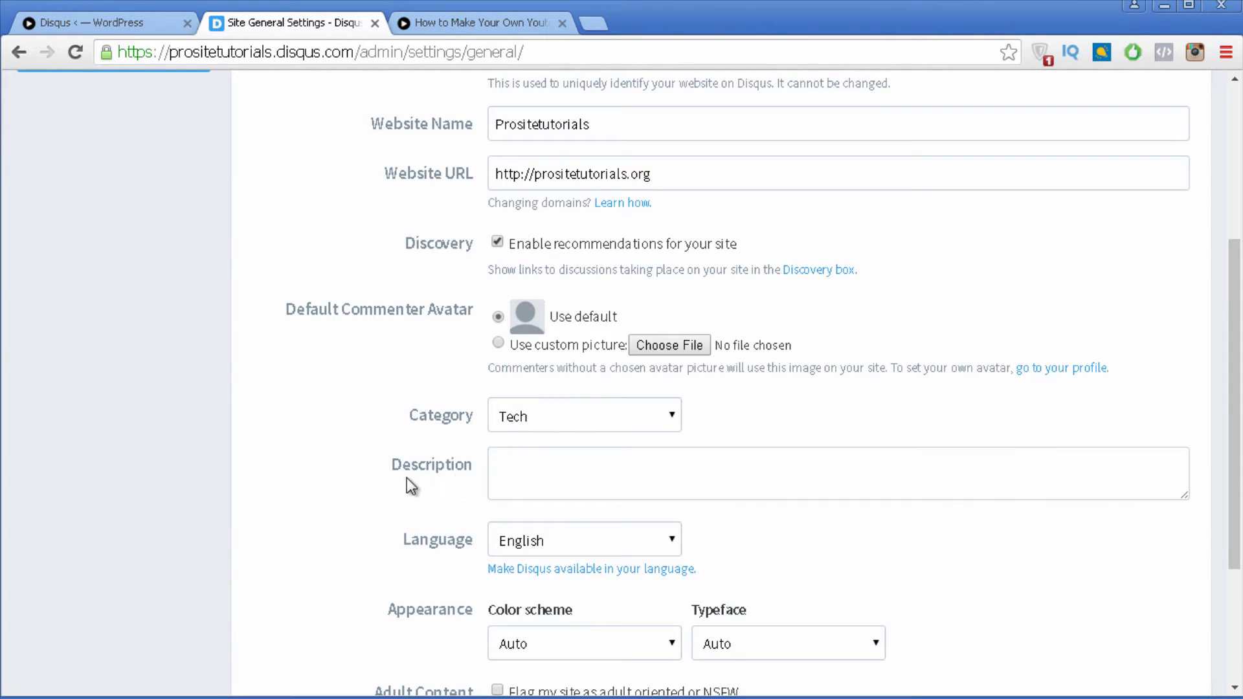
pyautogui.click(550, 469)
pyautogui.scroll(-3, 551, 469)
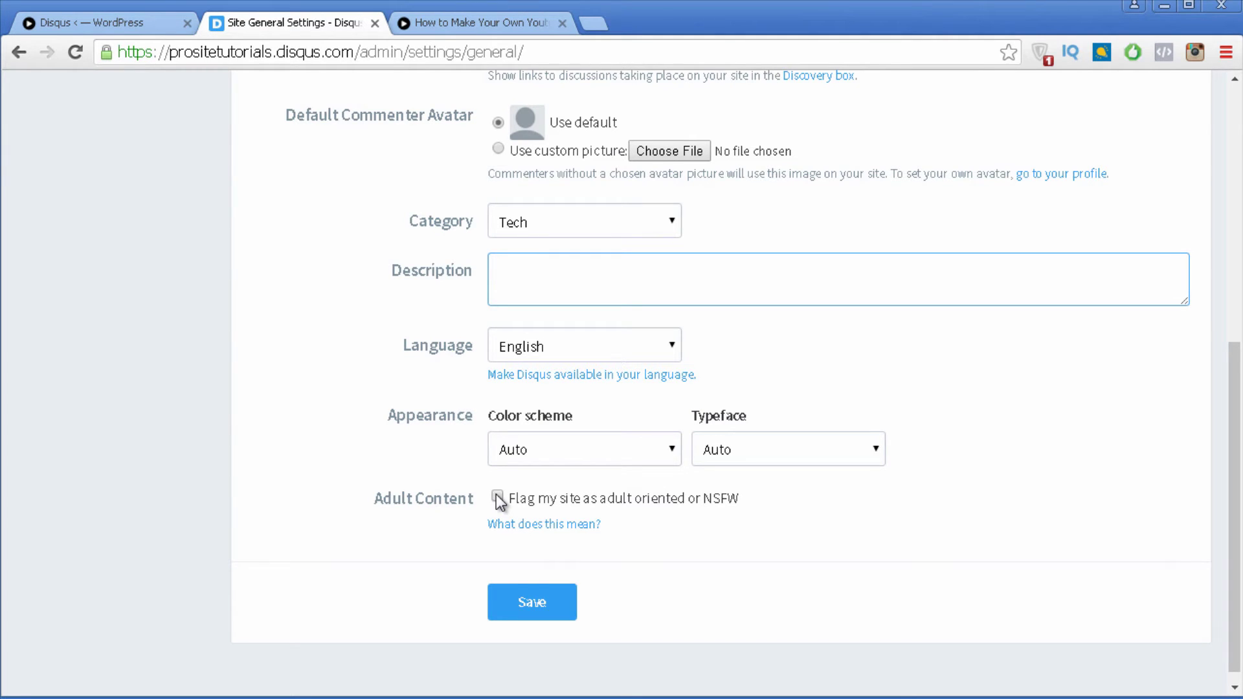
pyautogui.click(524, 614)
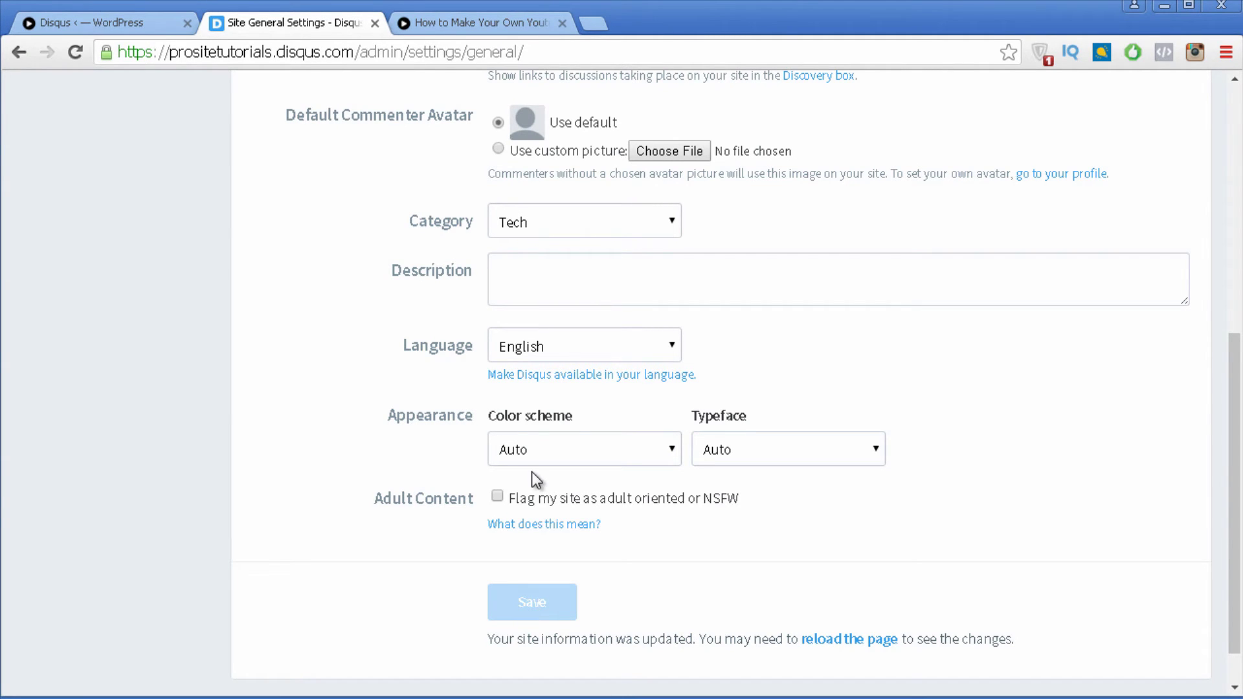
pyautogui.press('F5')
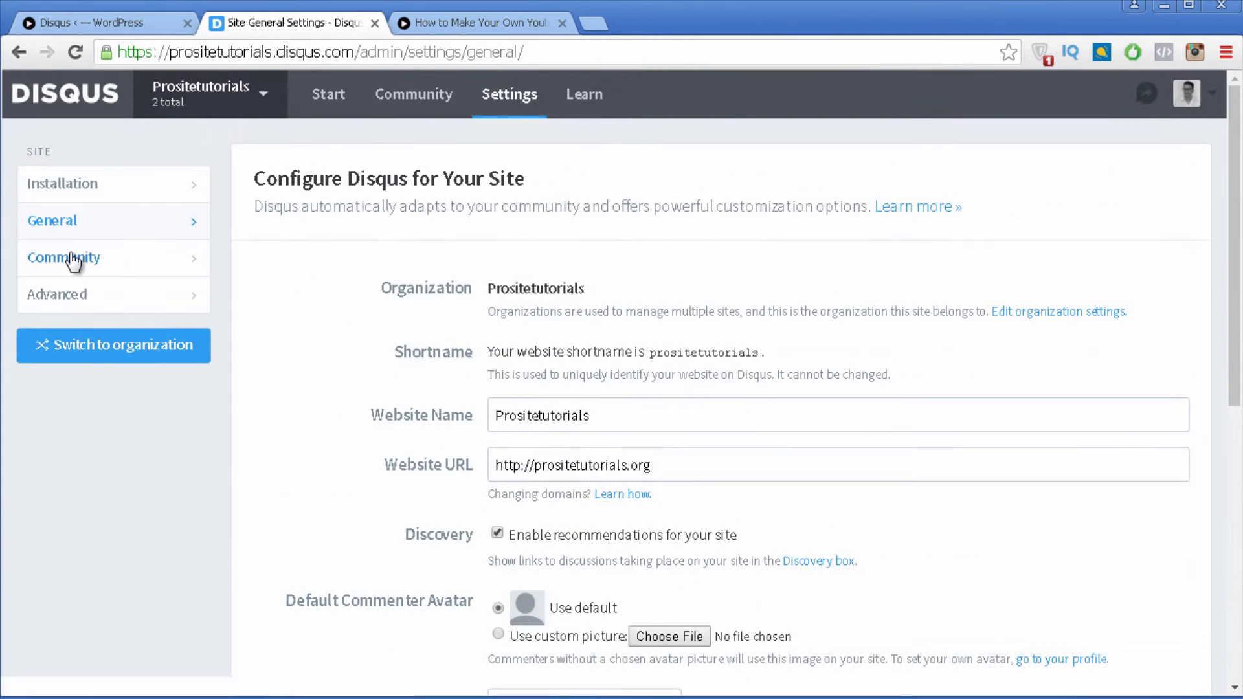
# Step: Open Community settings, leave the unsaved page, and set the moderator badge text to 'Moderator'
pyautogui.click(73, 259)
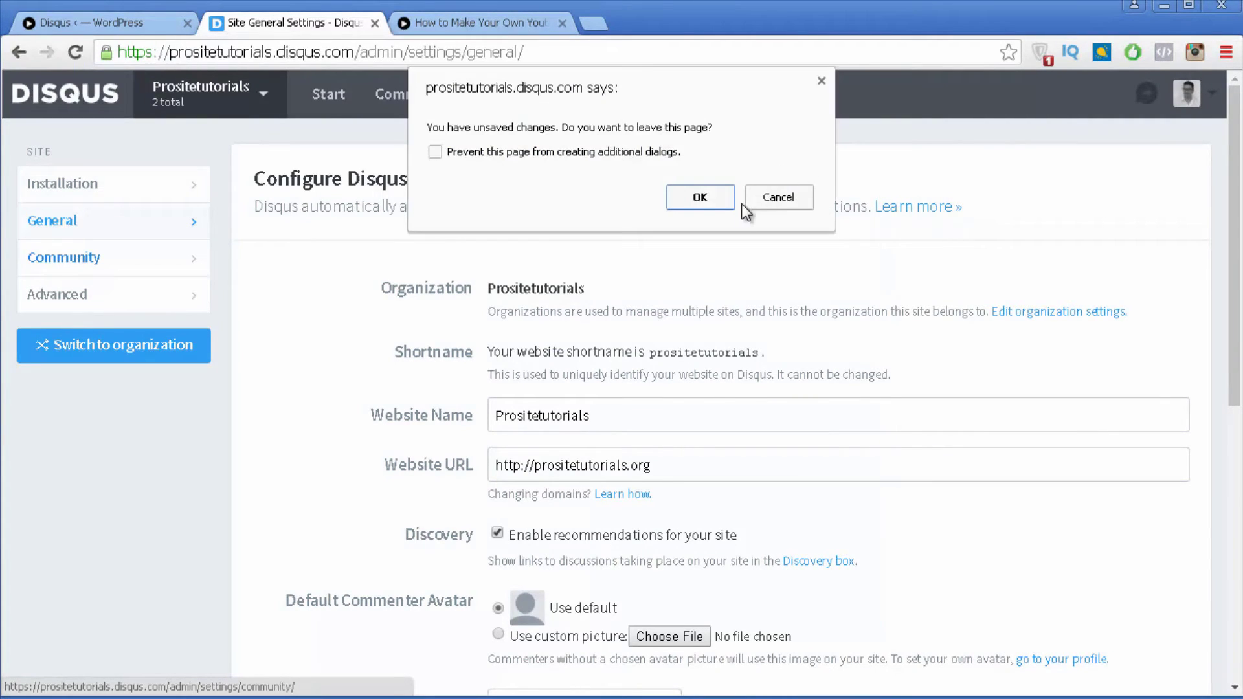
pyautogui.click(719, 201)
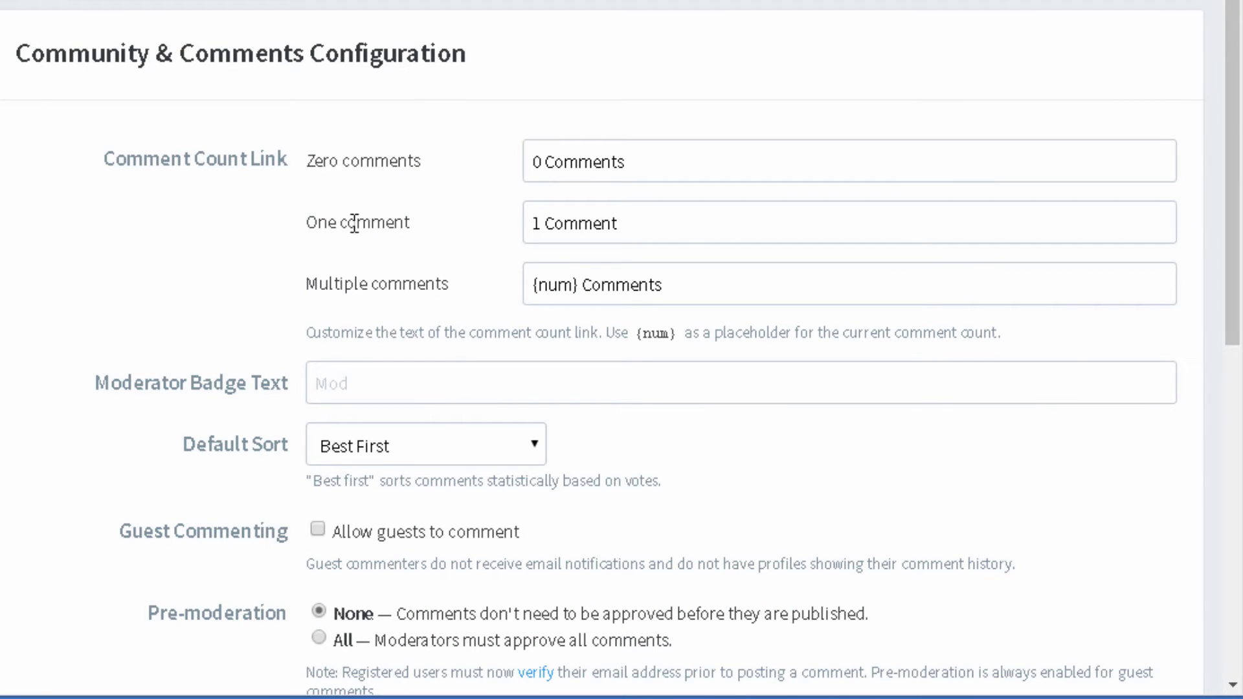
pyautogui.moveTo(719, 227); pyautogui.dragTo(502, 225)
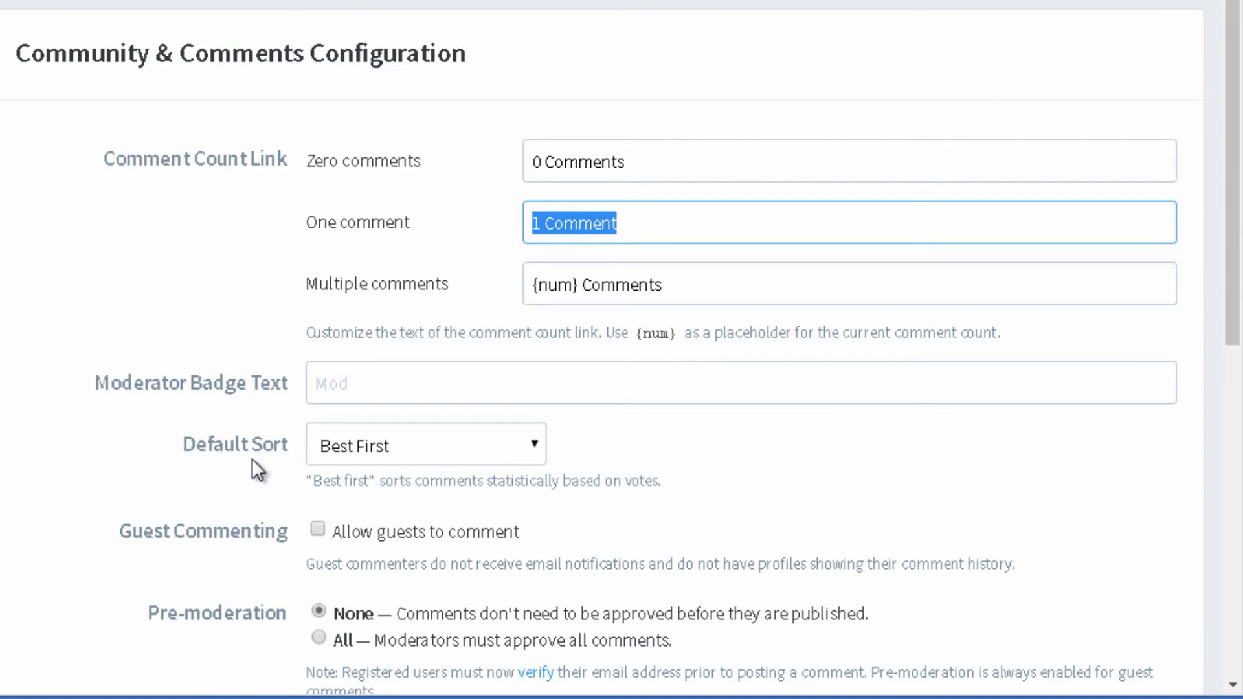
pyautogui.scroll(-2, 267, 452)
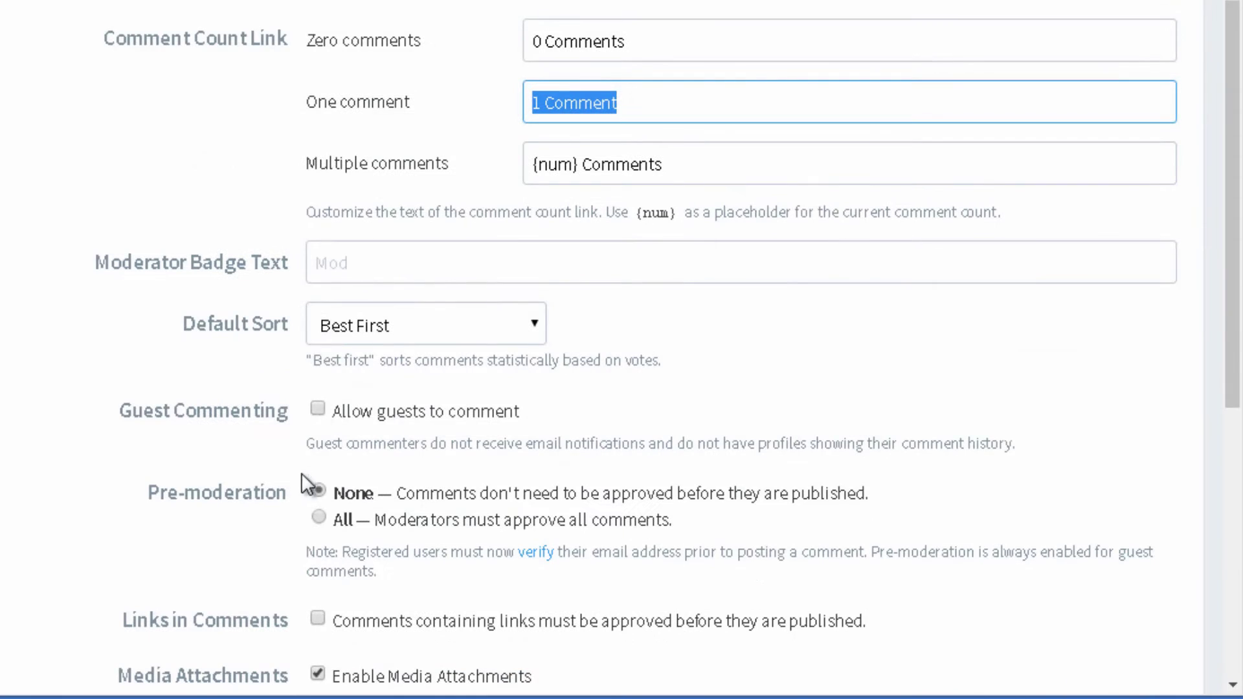
pyautogui.click(323, 262)
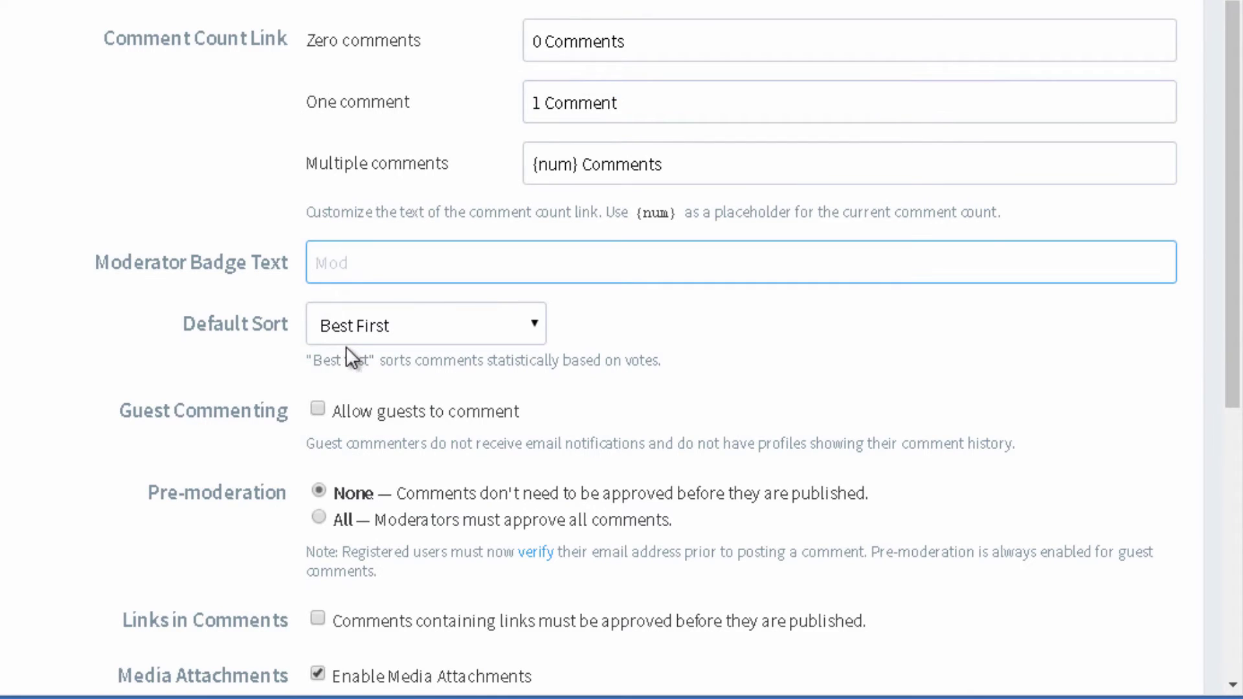
pyautogui.write('Moderator')
# Step: Make Newest First the default sort, allow guest commenting, and save the community settings
pyautogui.scroll(-2, 217, 378)
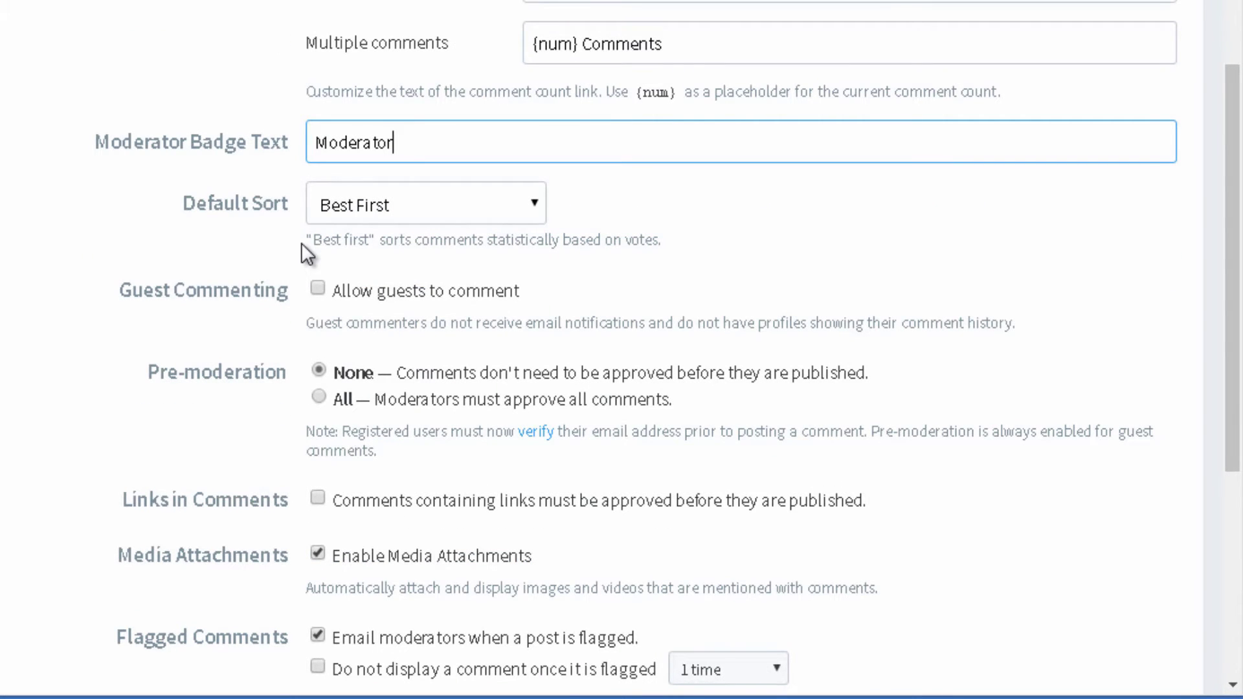
pyautogui.click(387, 212)
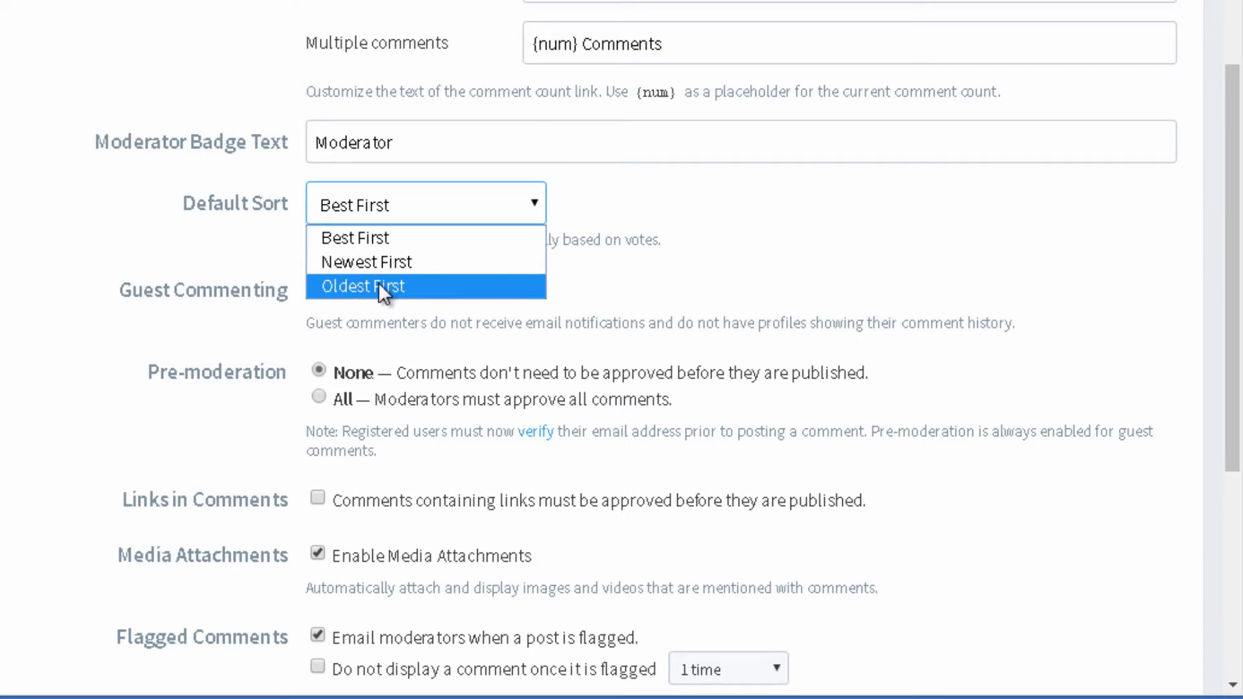
pyautogui.click(403, 264)
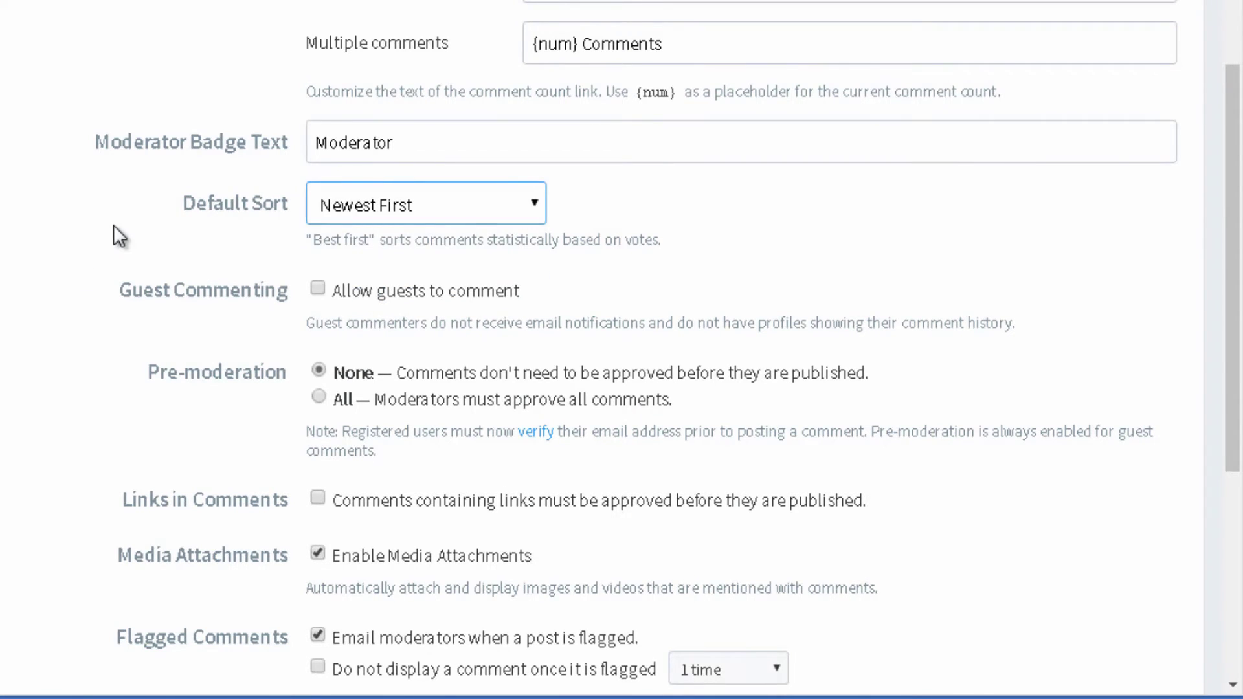
pyautogui.scroll(-2, 114, 226)
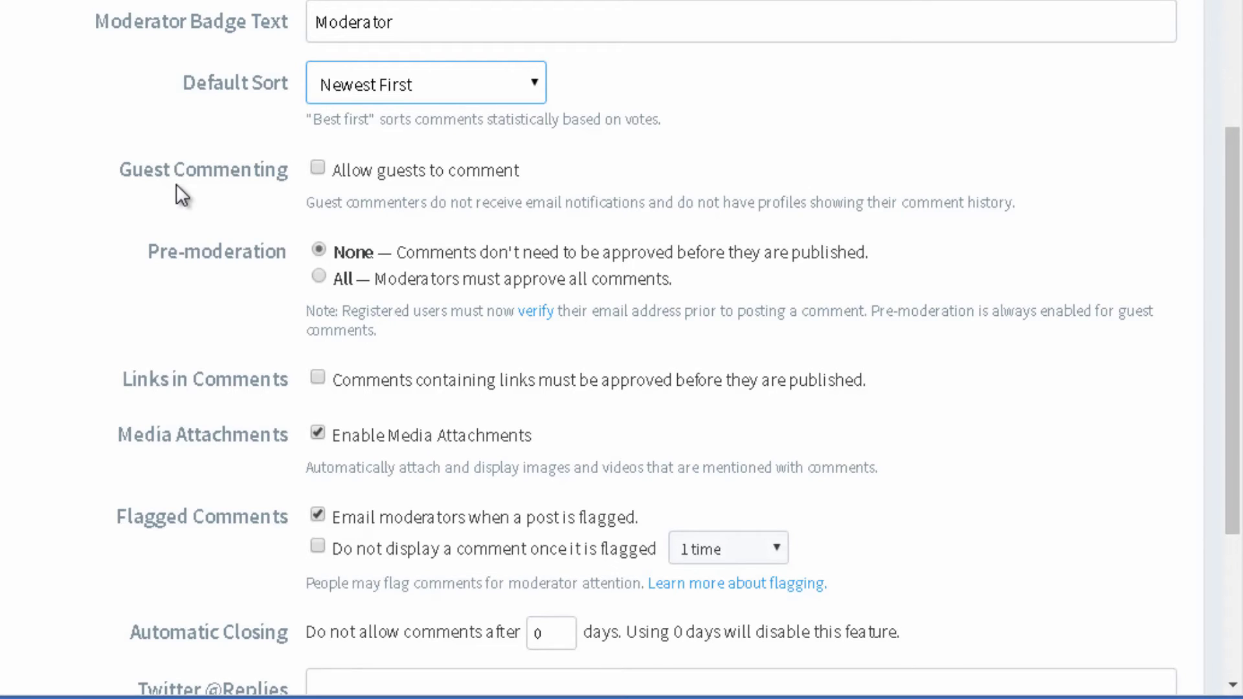
pyautogui.click(317, 168)
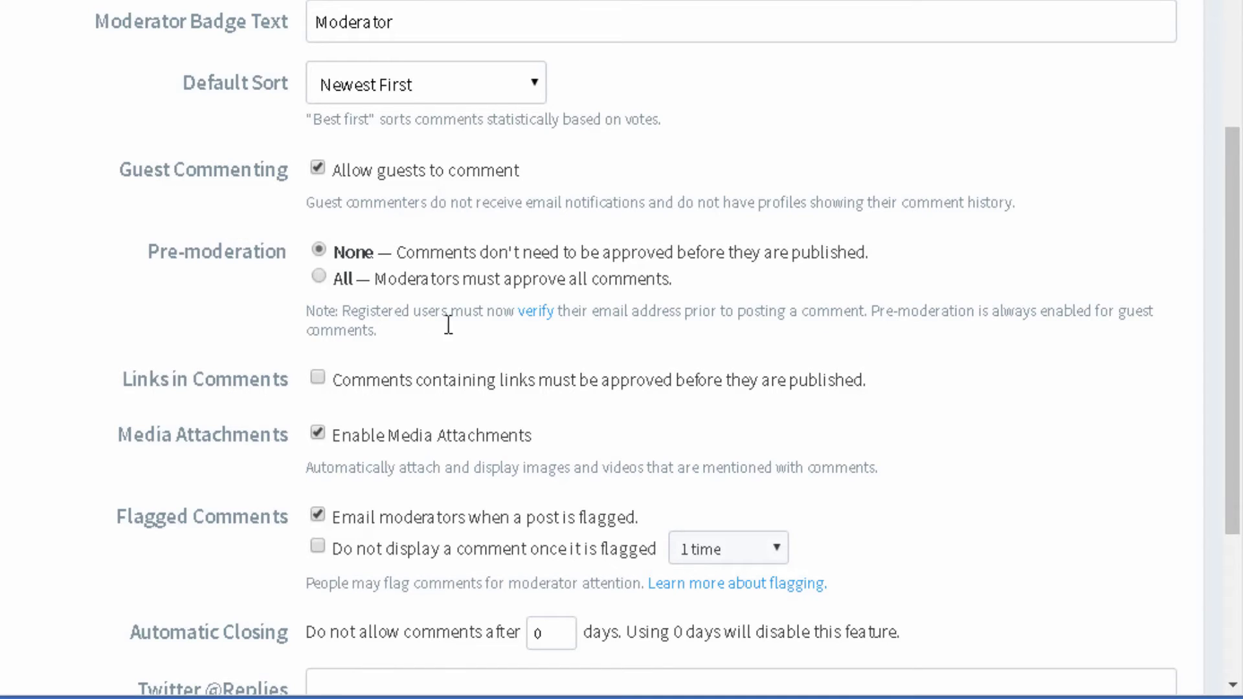
pyautogui.scroll(-2, 453, 233)
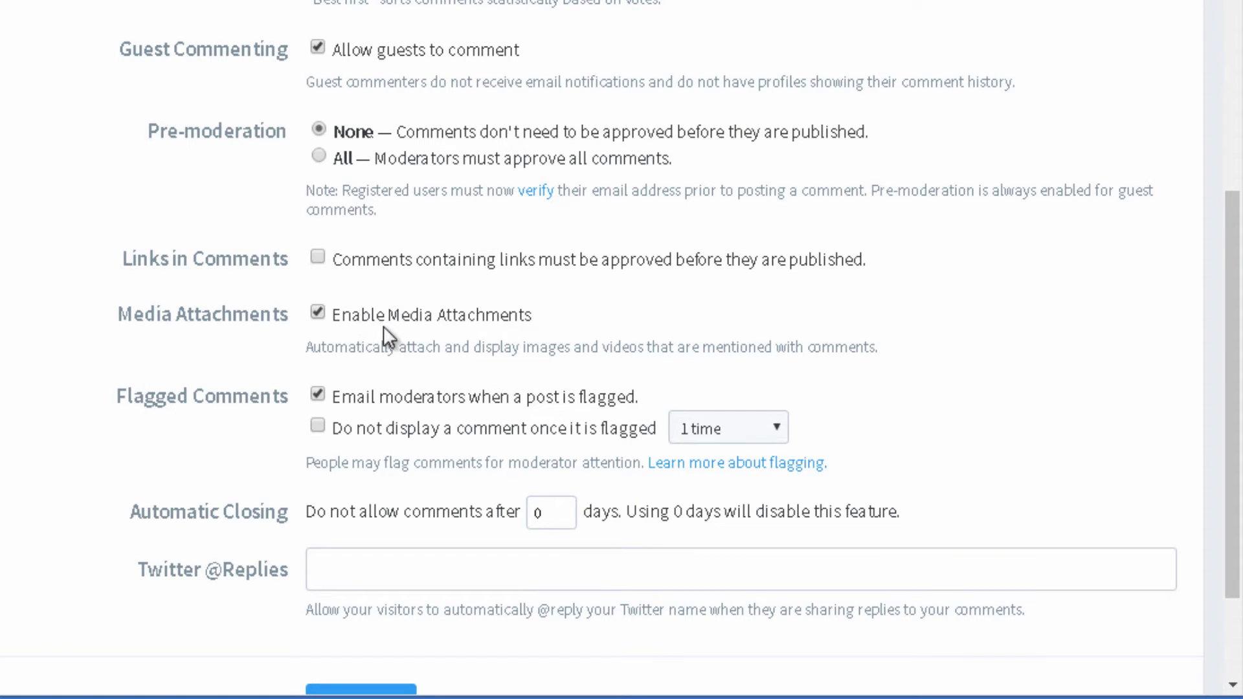
pyautogui.scroll(-2, 195, 402)
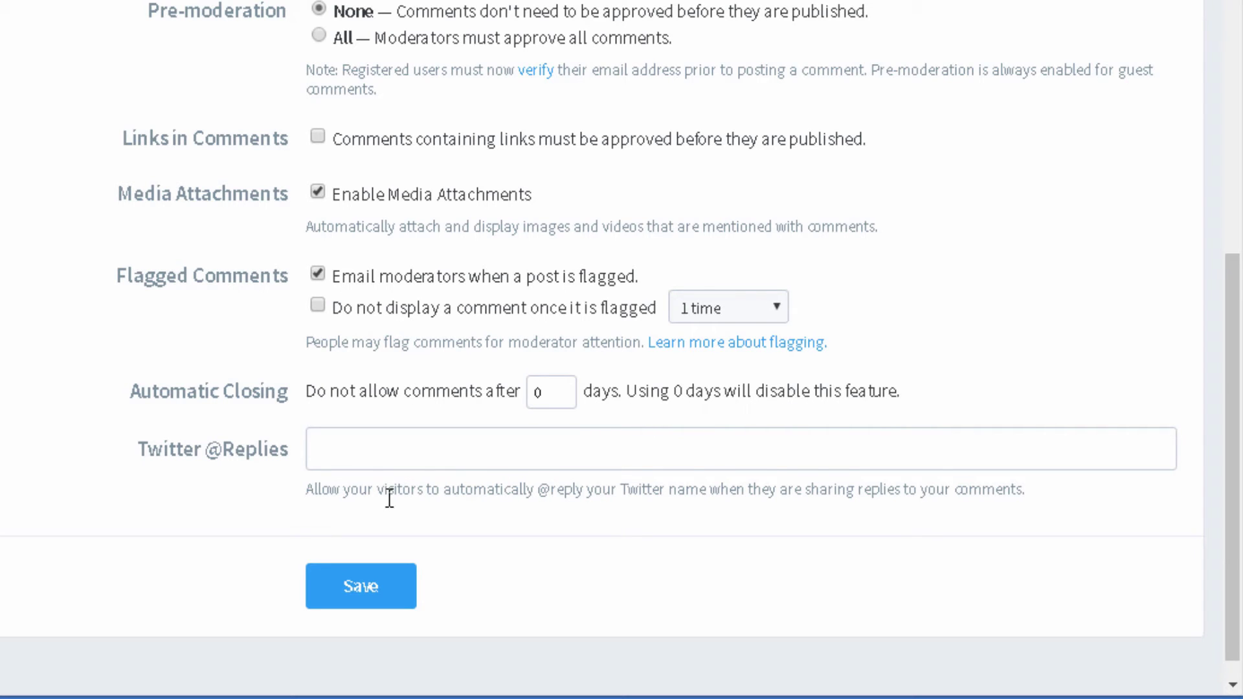
pyautogui.scroll(-1, 389, 498)
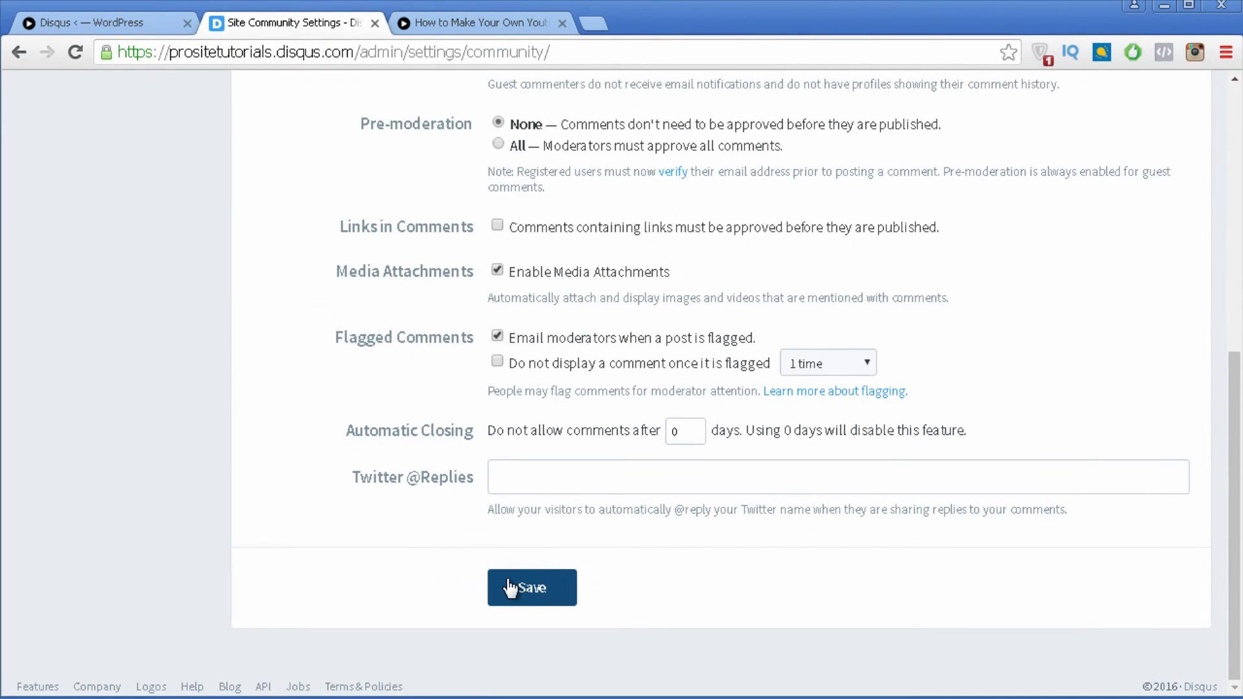
pyautogui.click(510, 588)
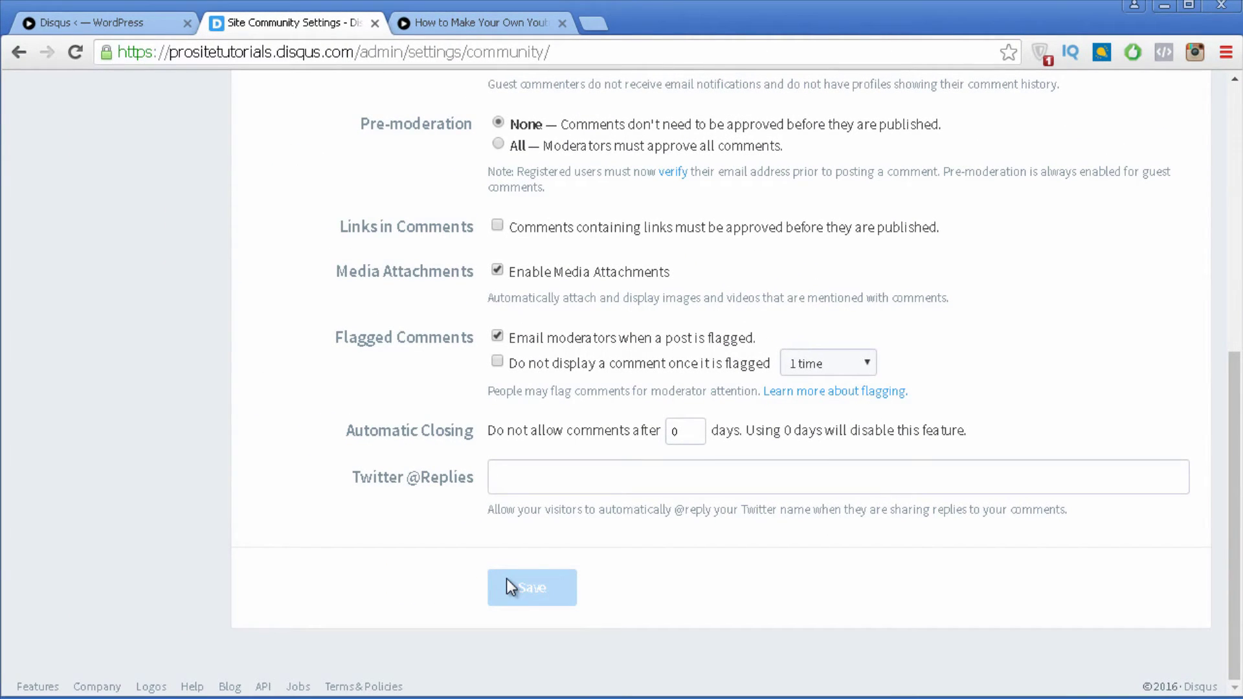
pyautogui.scroll(8, 452, 417)
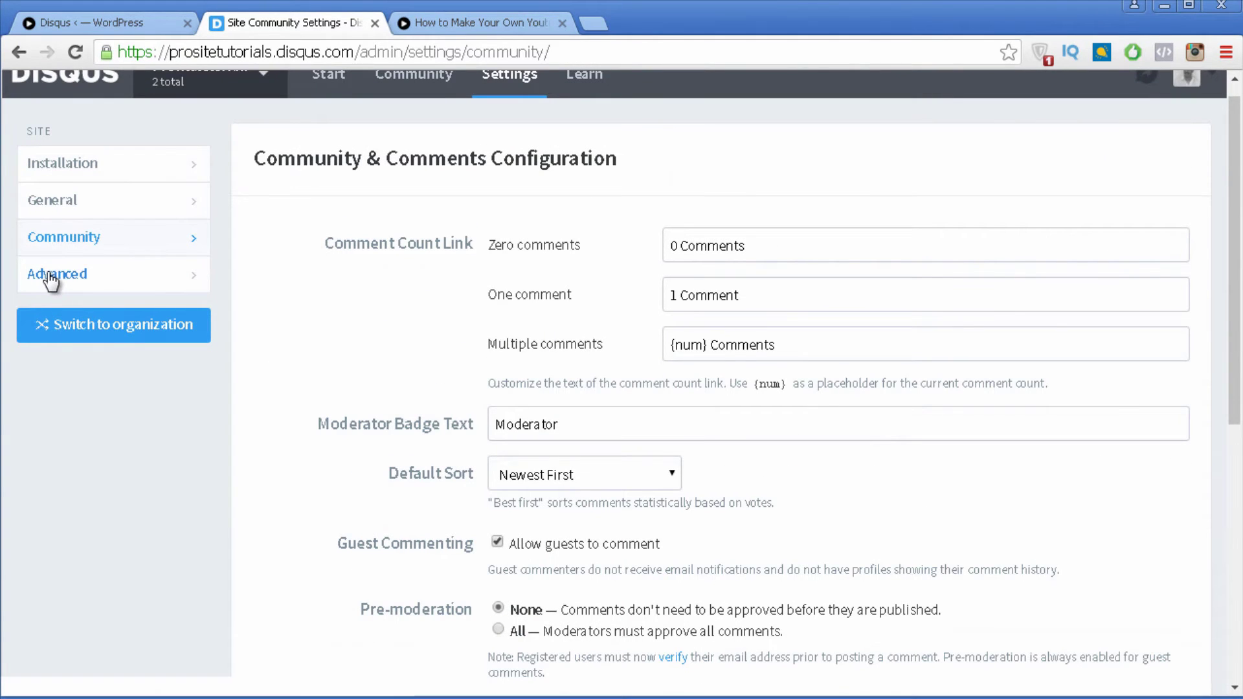
# Step: Open Advanced settings and review the Trusted Domains and Delete from Disqus sections
pyautogui.click(49, 277)
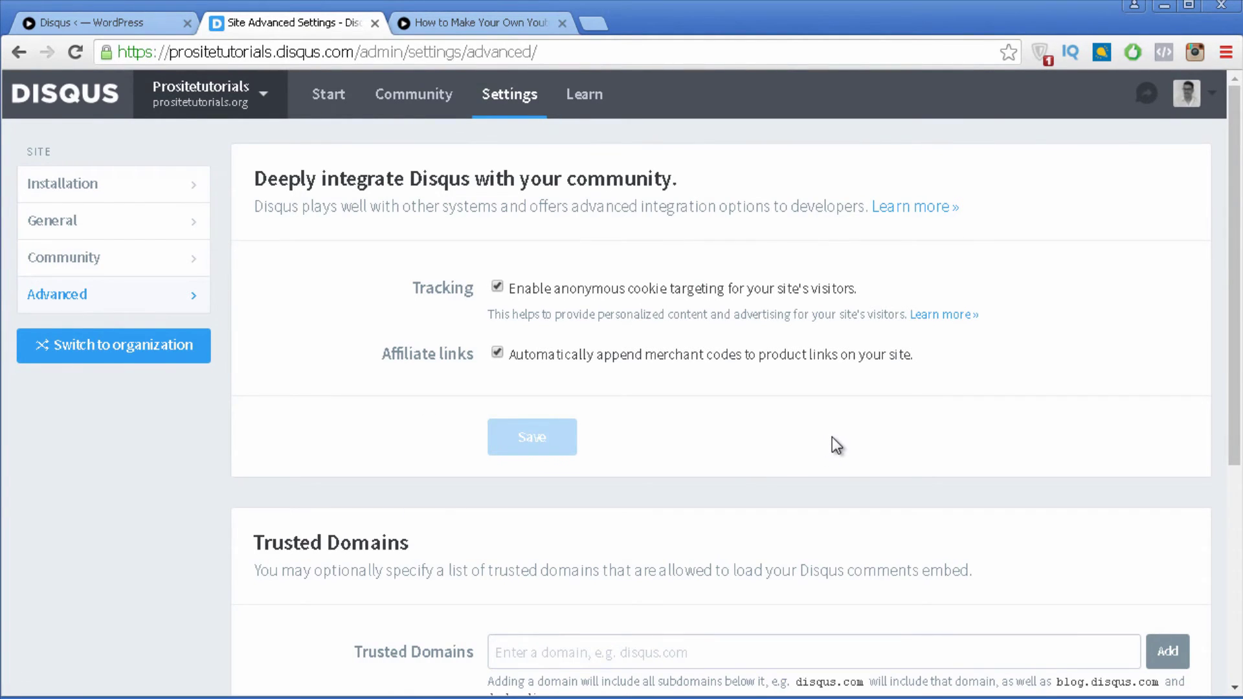
pyautogui.scroll(-5, 833, 437)
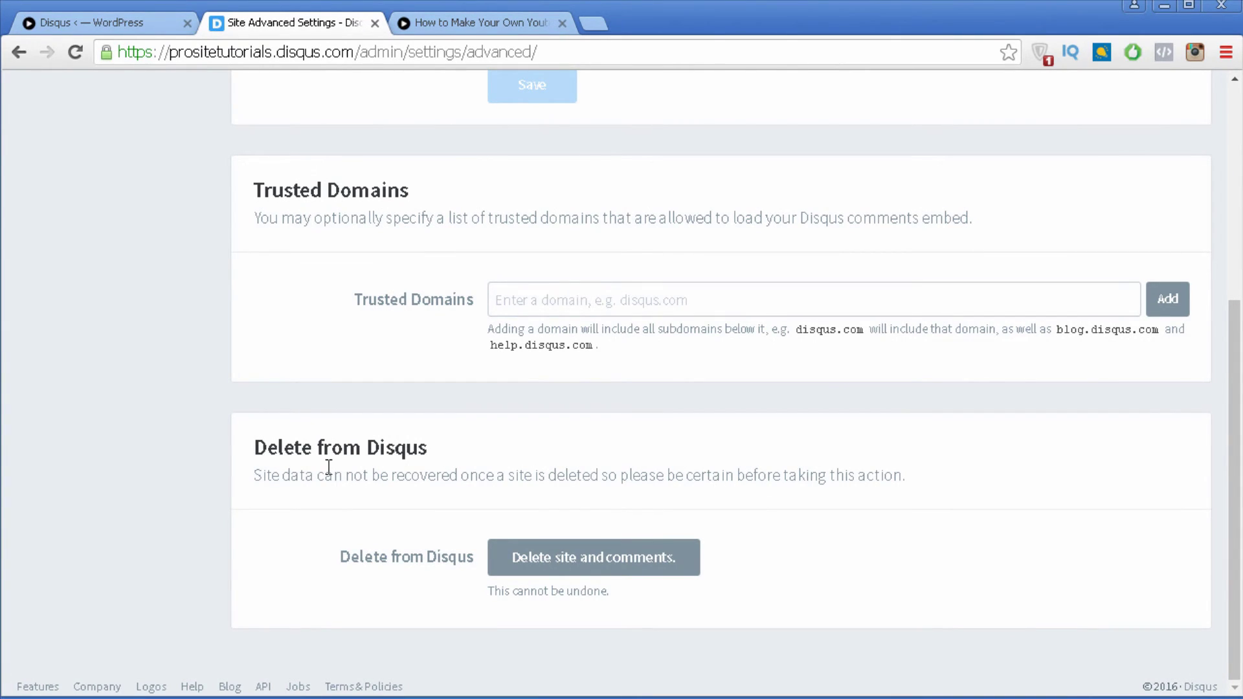
pyautogui.scroll(5, 328, 466)
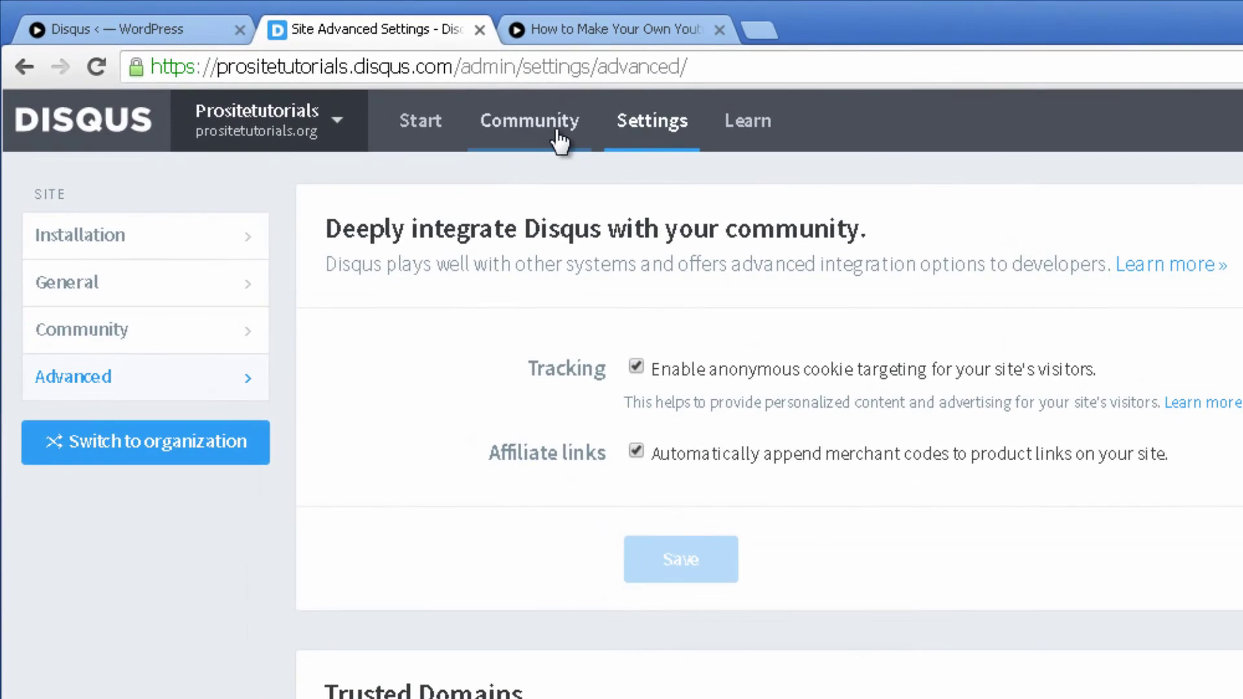
# Step: Browse comment moderation, activity analytics and top comments, then open the Site Moderators settings
pyautogui.click(499, 117)
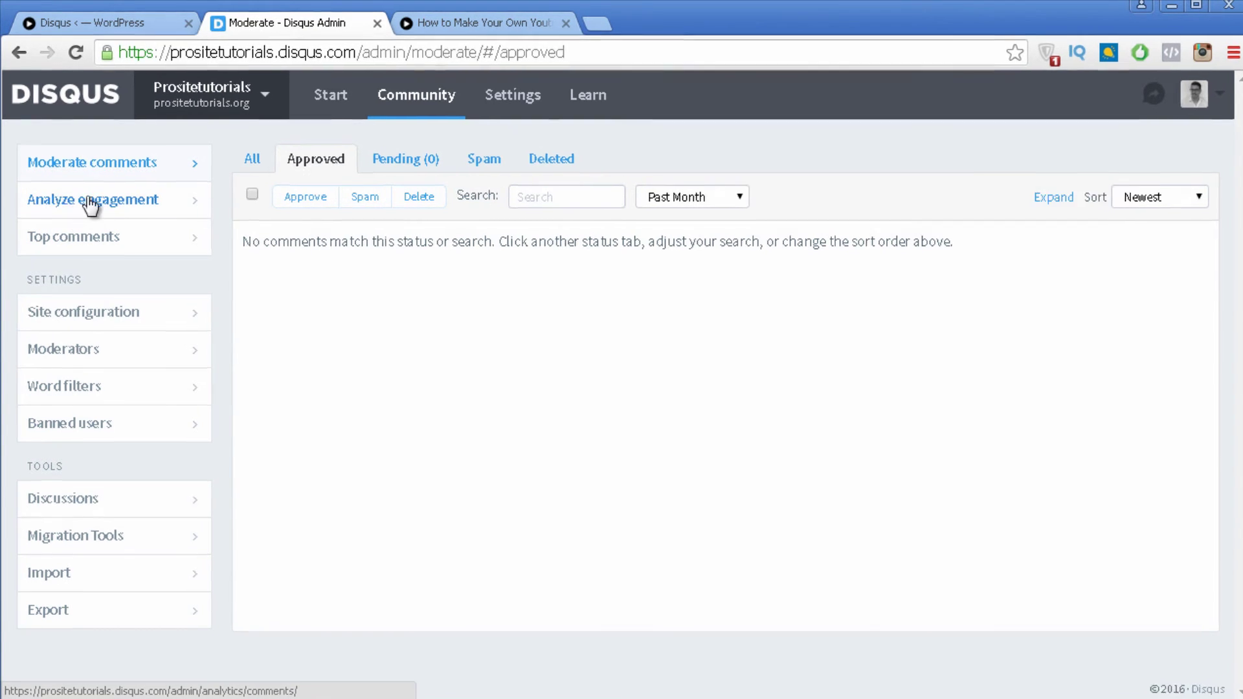
pyautogui.click(99, 237)
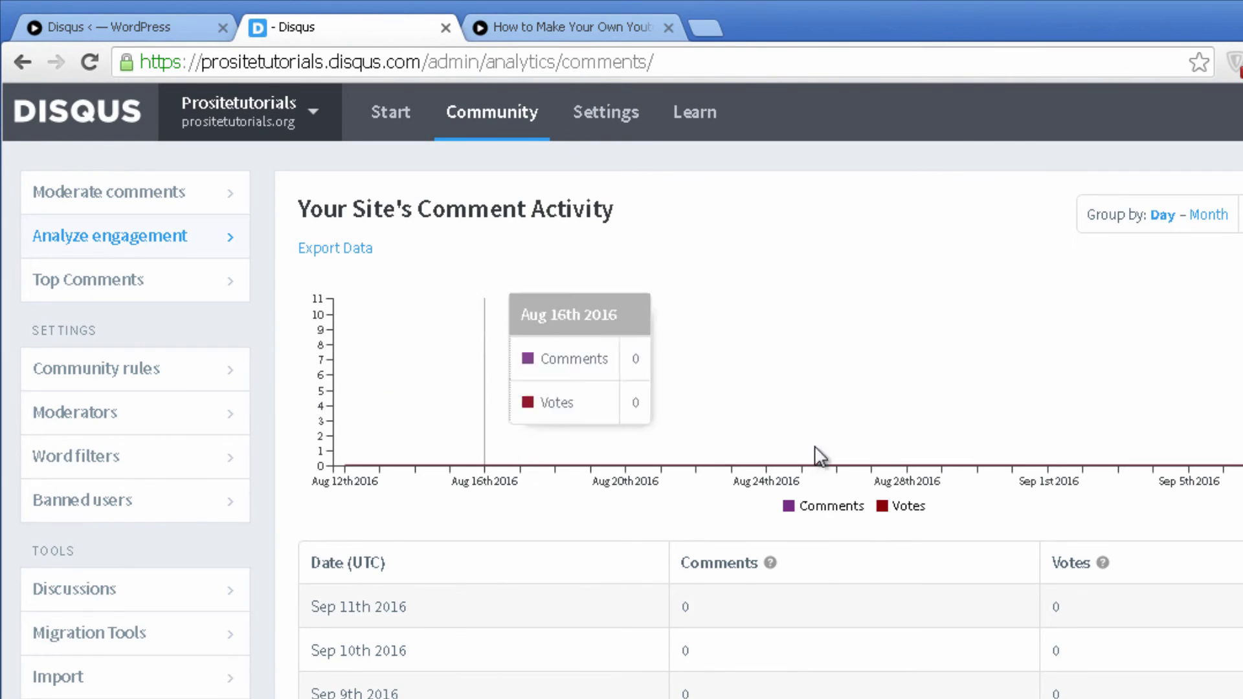
pyautogui.click(146, 298)
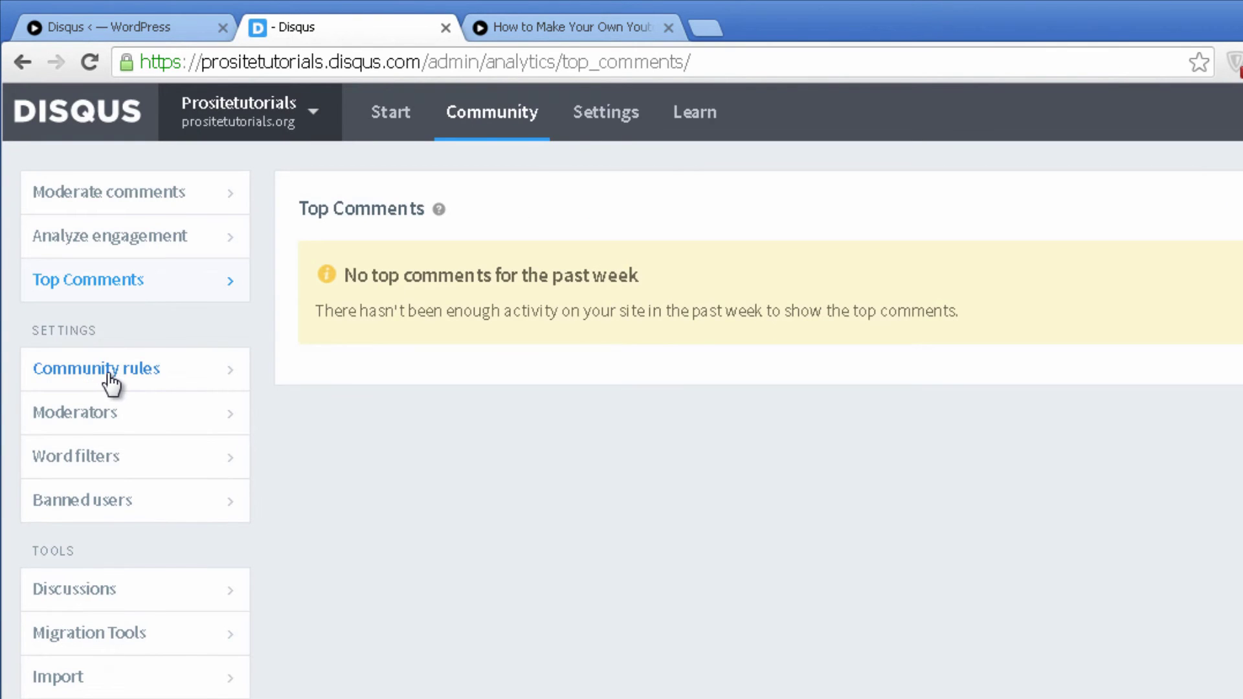
pyautogui.click(159, 416)
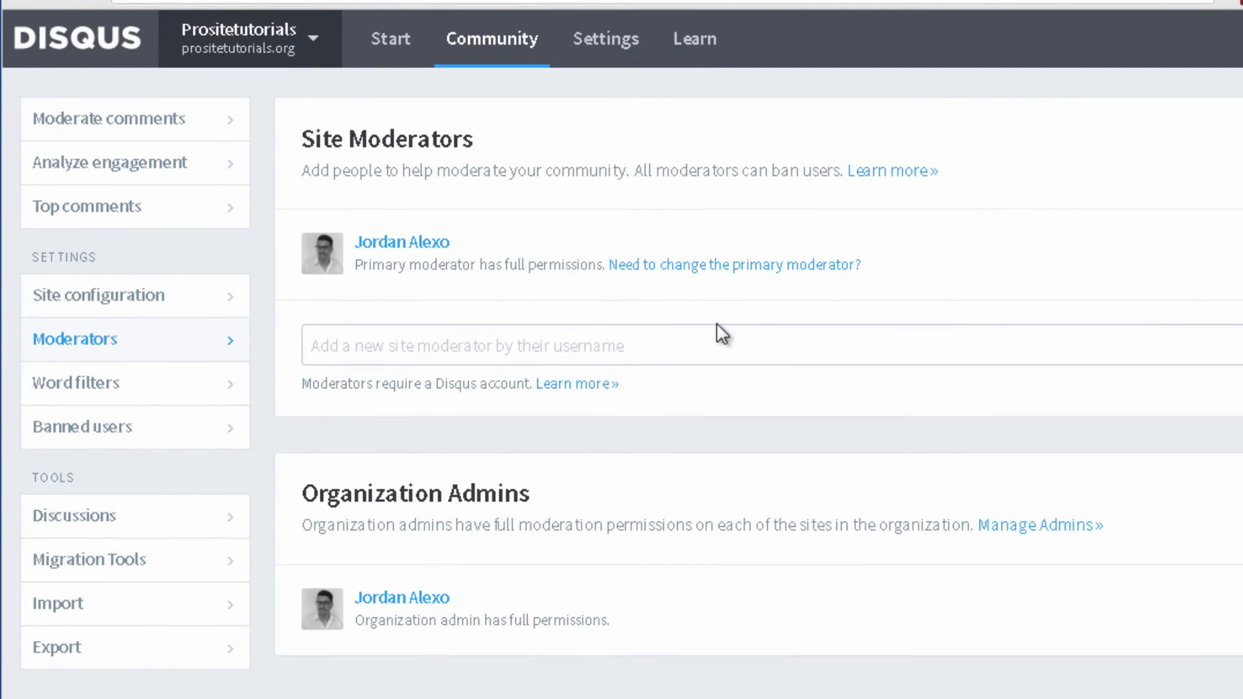
# Step: Add and then remove a test restricted word, leaving the list empty, and view Banned users
pyautogui.click(750, 338)
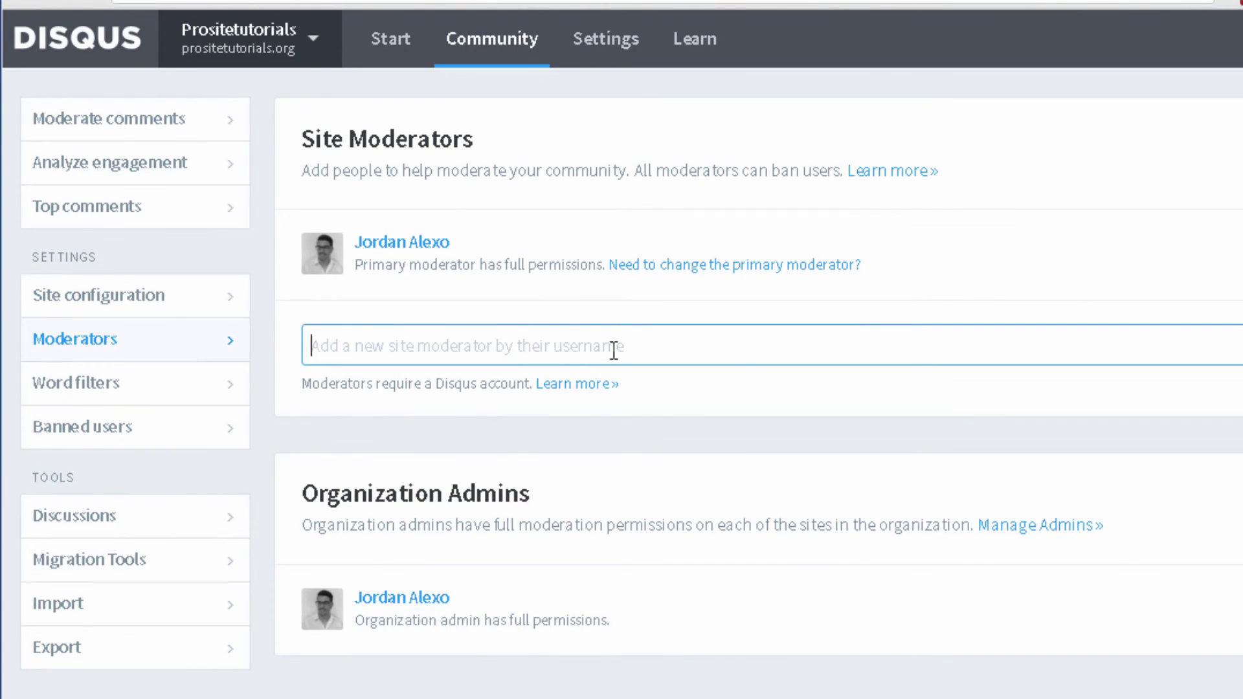
pyautogui.click(107, 384)
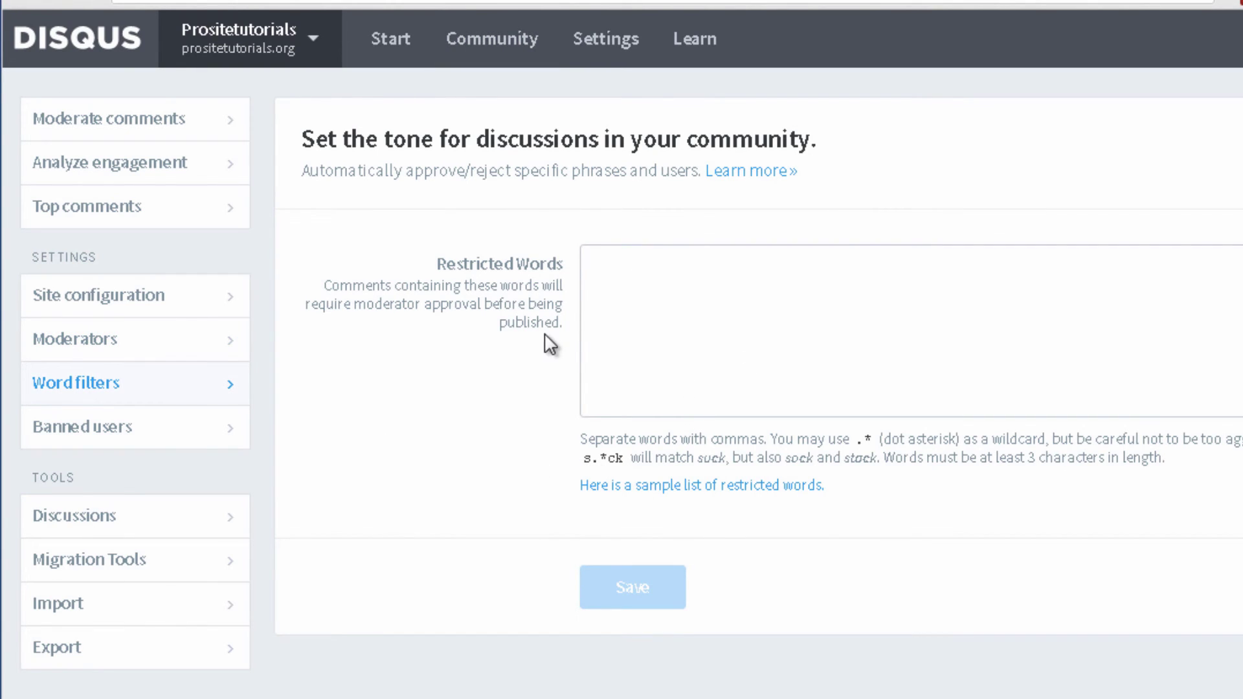
pyautogui.click(749, 304)
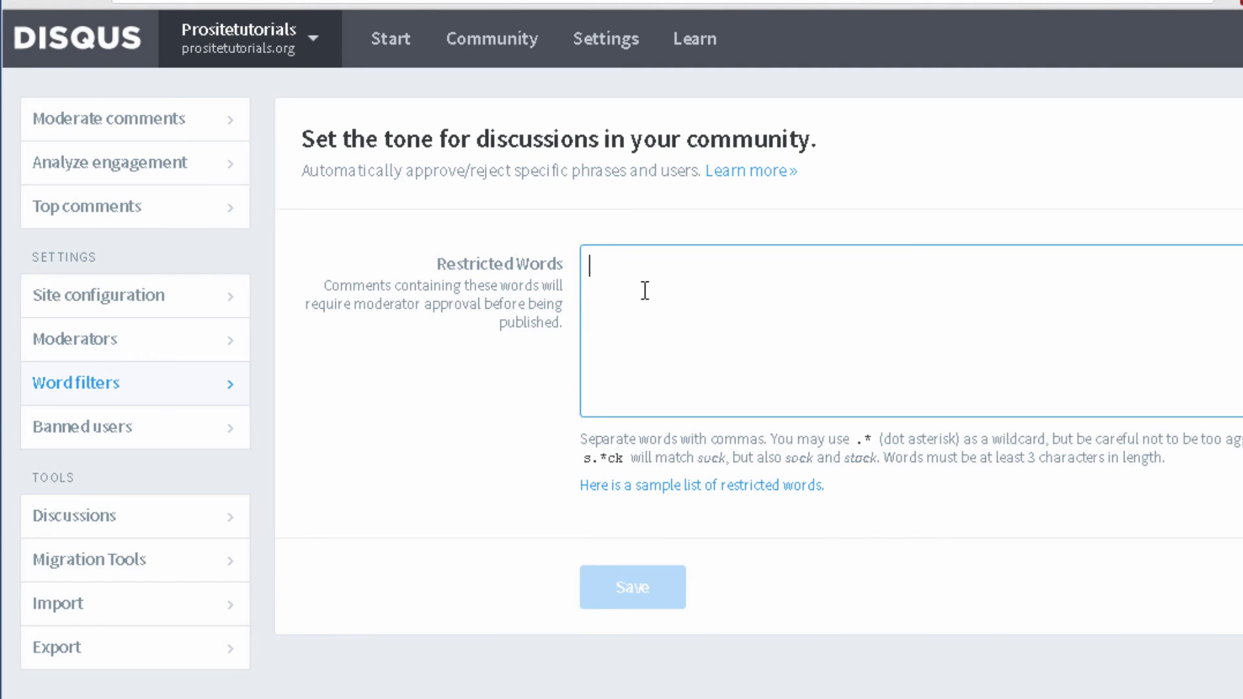
pyautogui.write('sec')
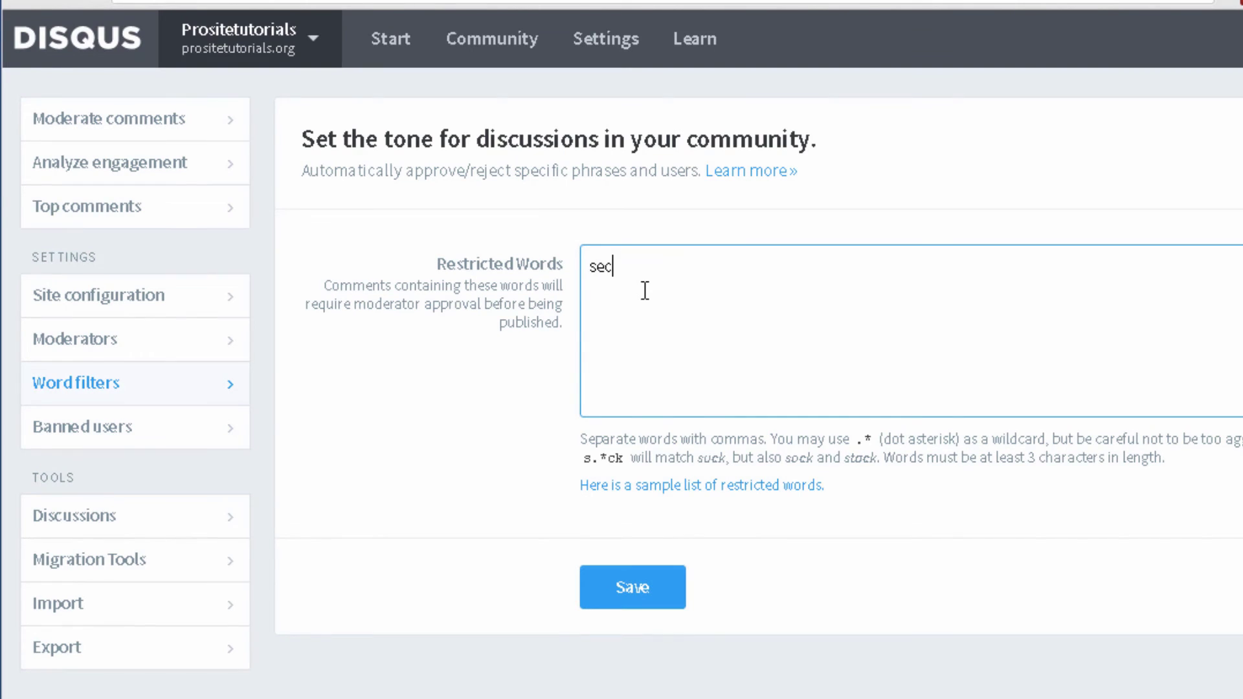
pyautogui.press('BackSpace')
pyautogui.write('x')
pyautogui.doubleClick(653, 262)
pyautogui.press('BackSpace')
pyautogui.click(111, 438)
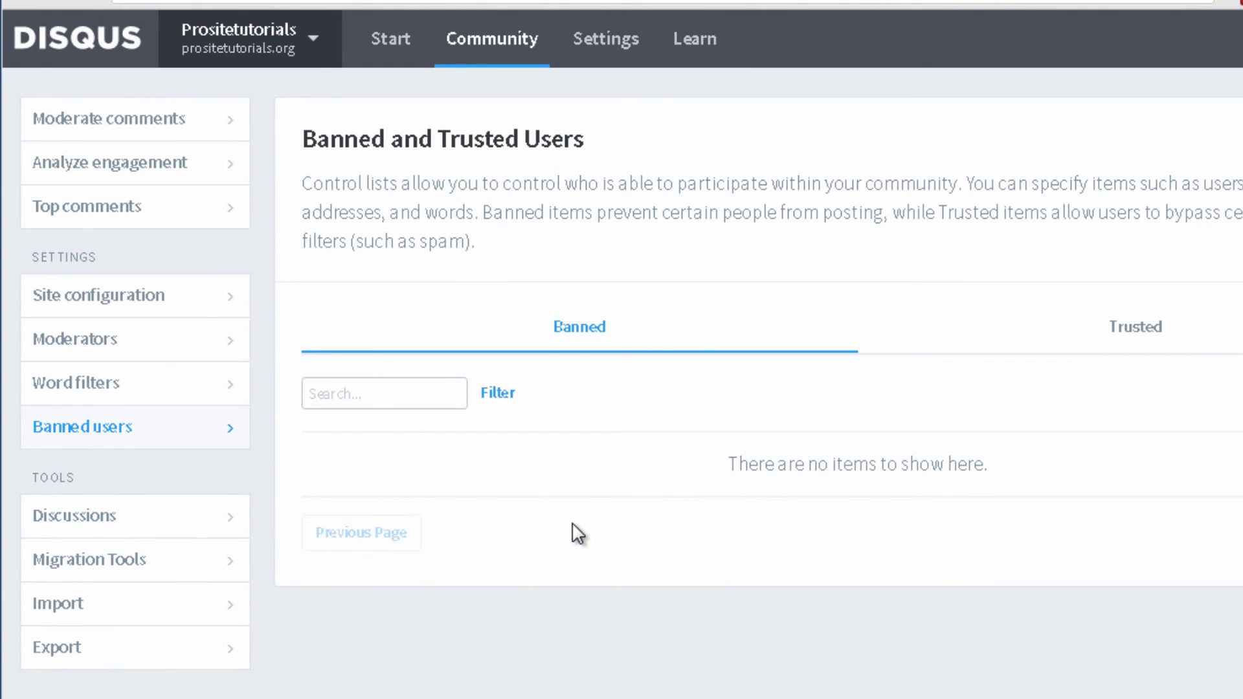
# Step: Review the Discussions list of the blog's two posts, then open the Import page
pyautogui.click(154, 515)
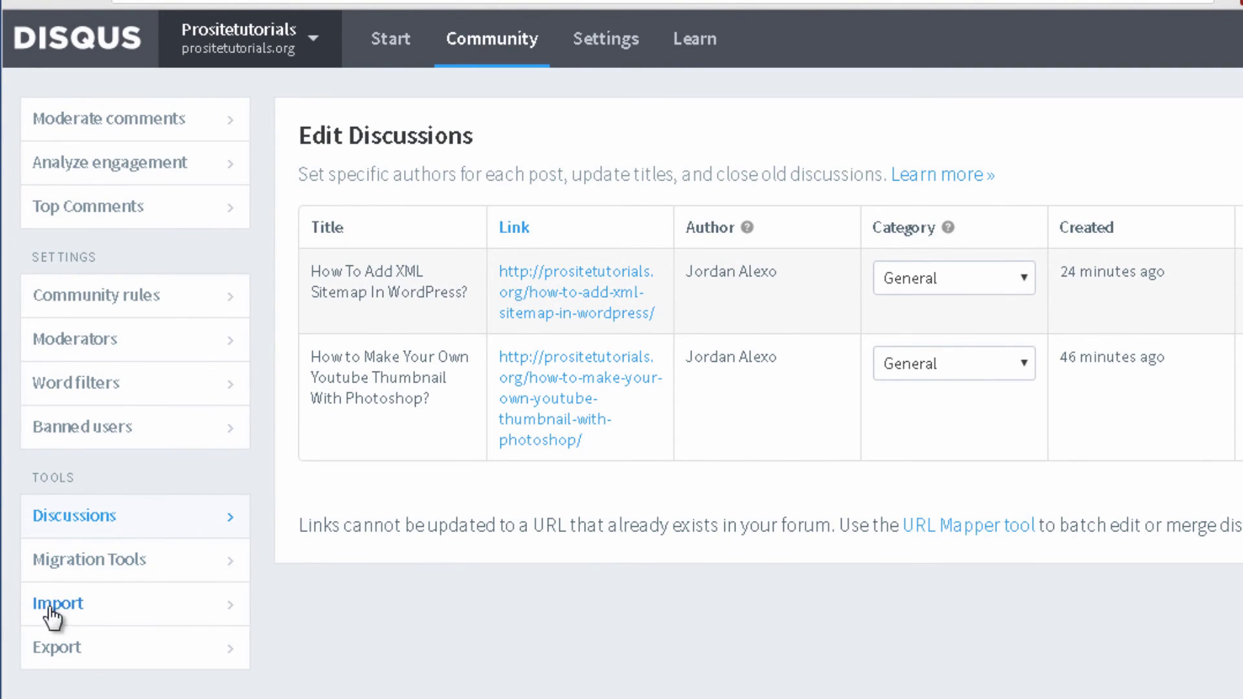
pyautogui.click(97, 618)
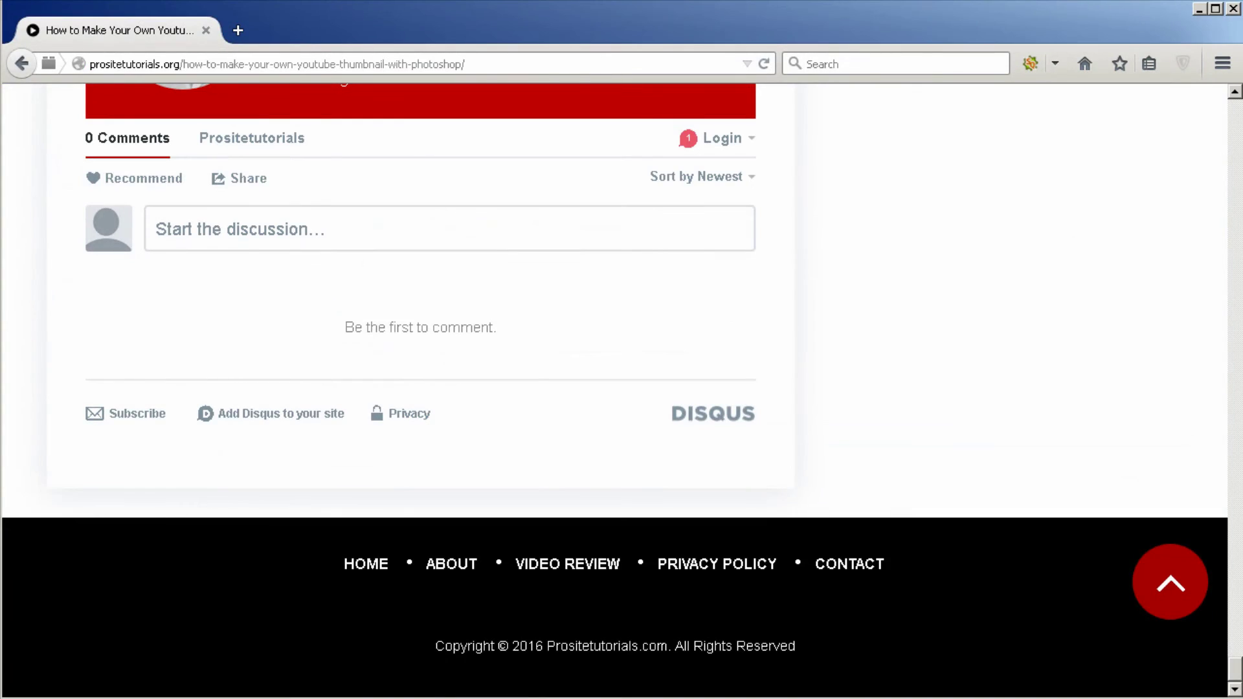
# Step: Write a comment on the YouTube thumbnail post asking how it's going today
pyautogui.click(307, 208)
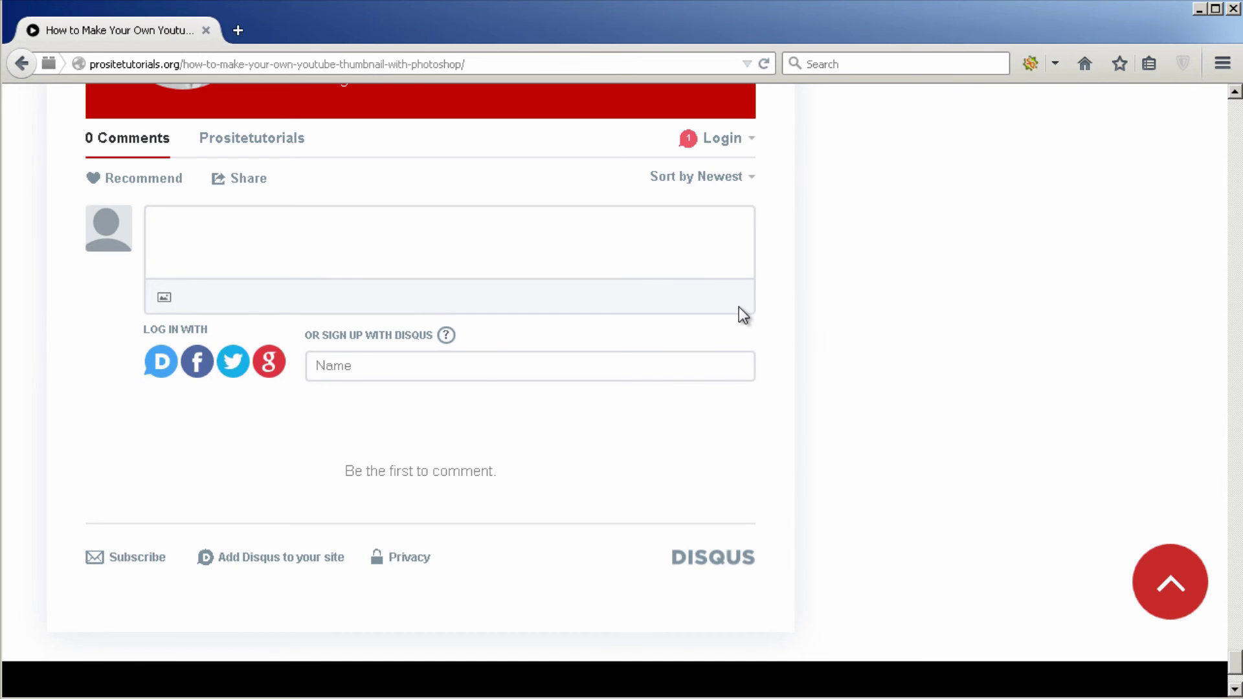
pyautogui.click(662, 261)
pyautogui.write("Hi jordan, how's it going t")
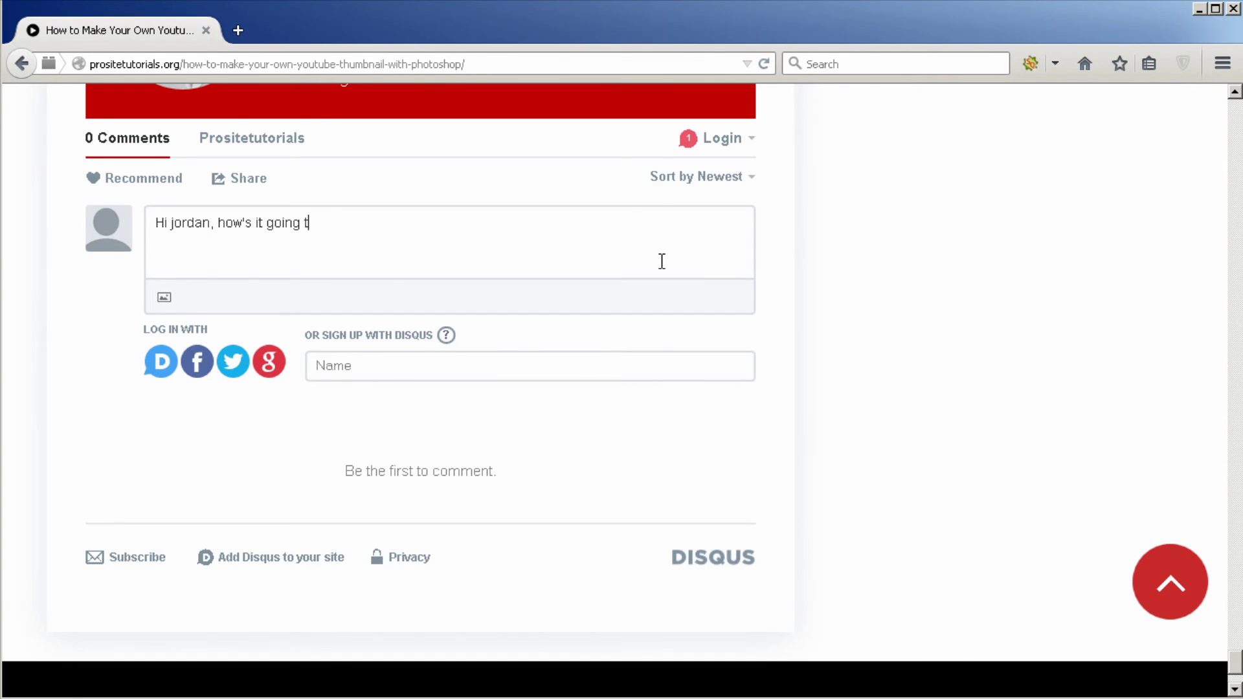
pyautogui.write('oday?')
# Step: Post the comment as a guest, filling in a guest name and e-mail address
pyautogui.click(330, 380)
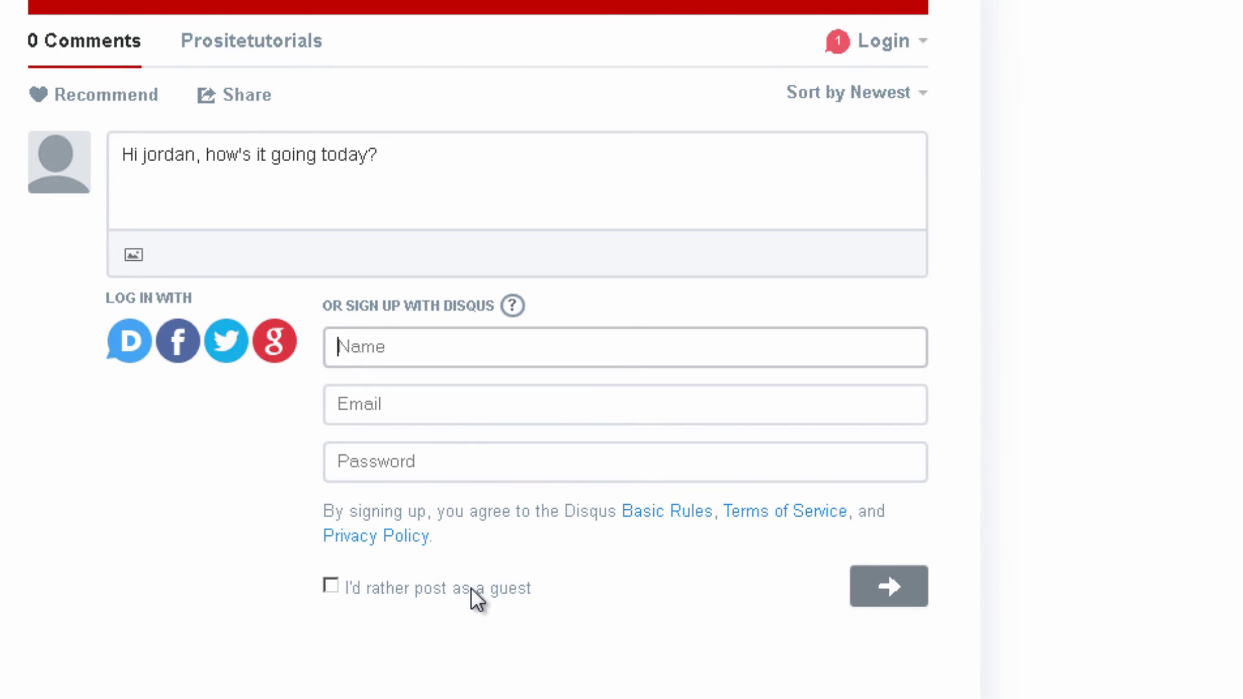
pyautogui.click(471, 588)
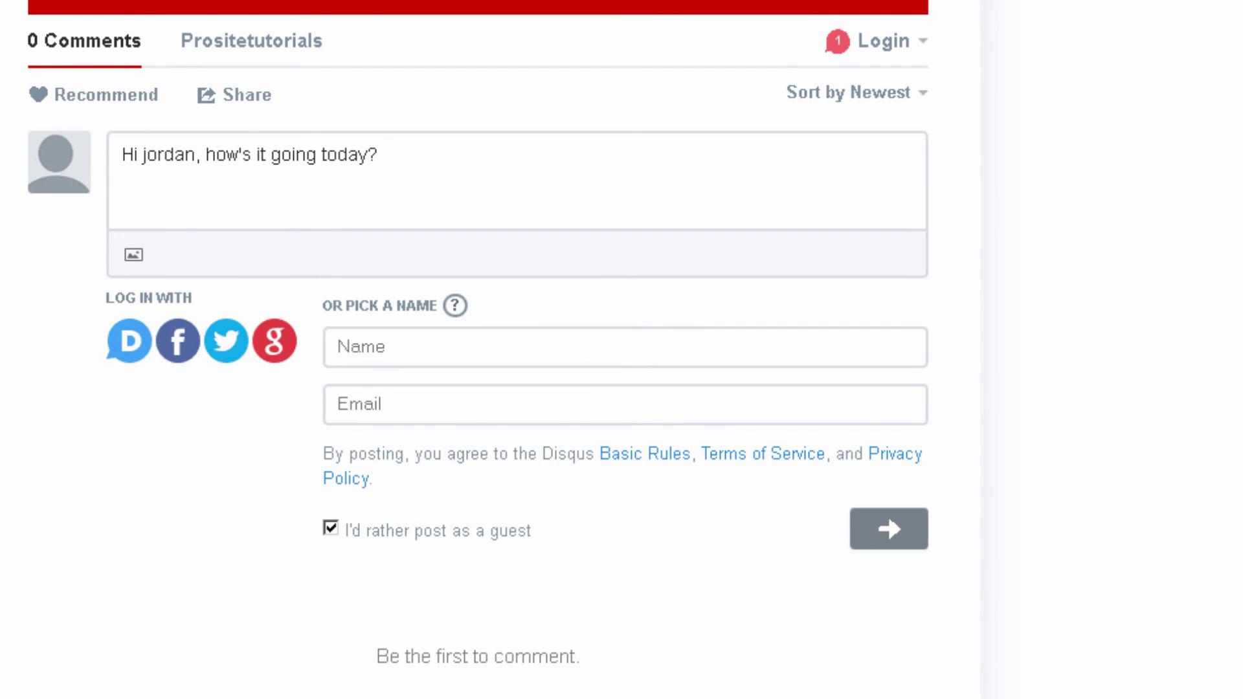
pyautogui.click(523, 357)
pyautogui.write('jordan')
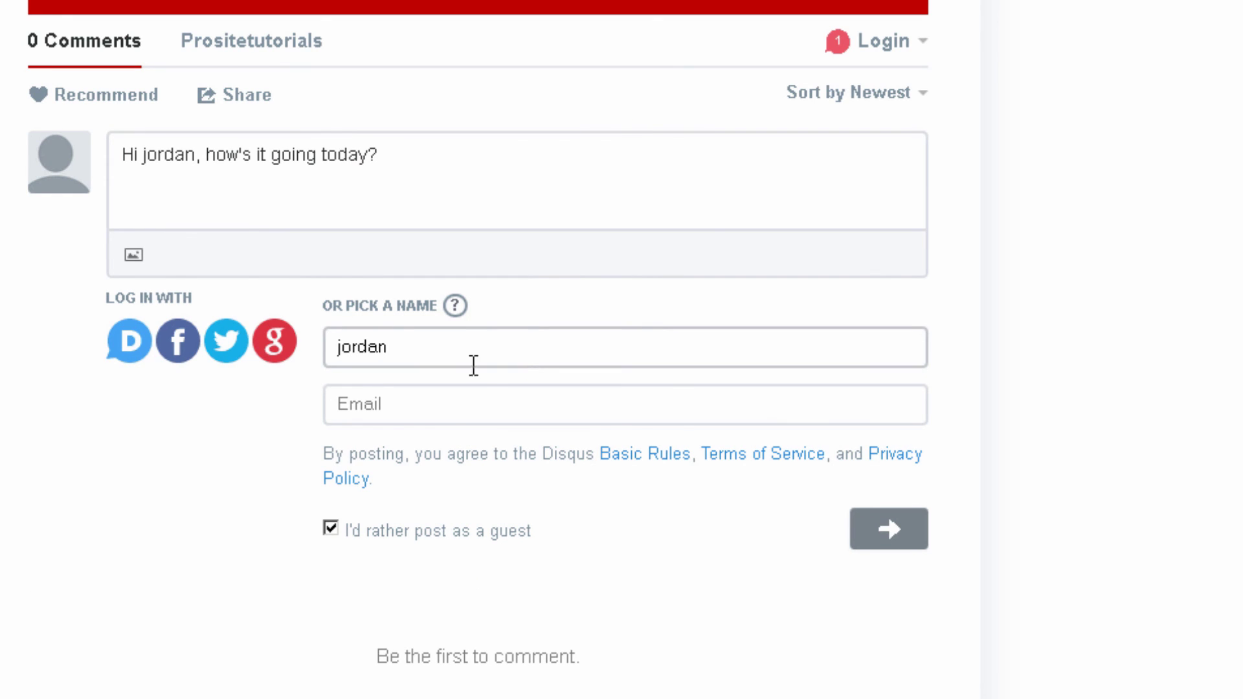
pyautogui.click(491, 397)
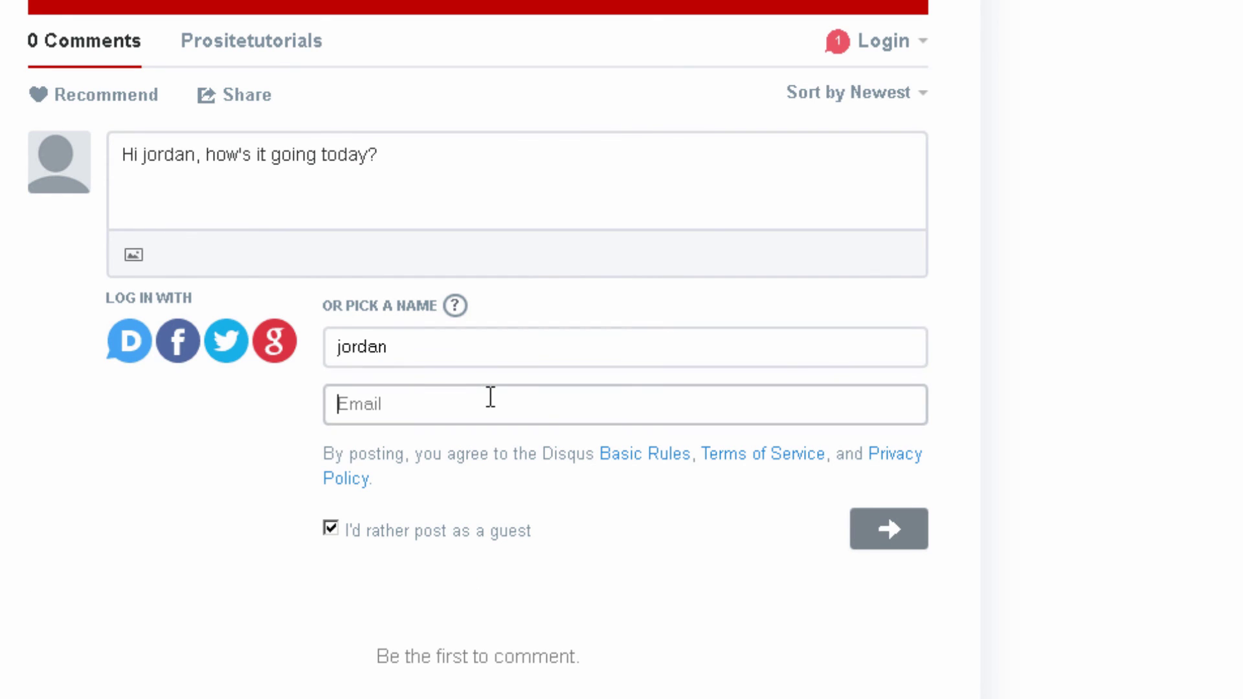
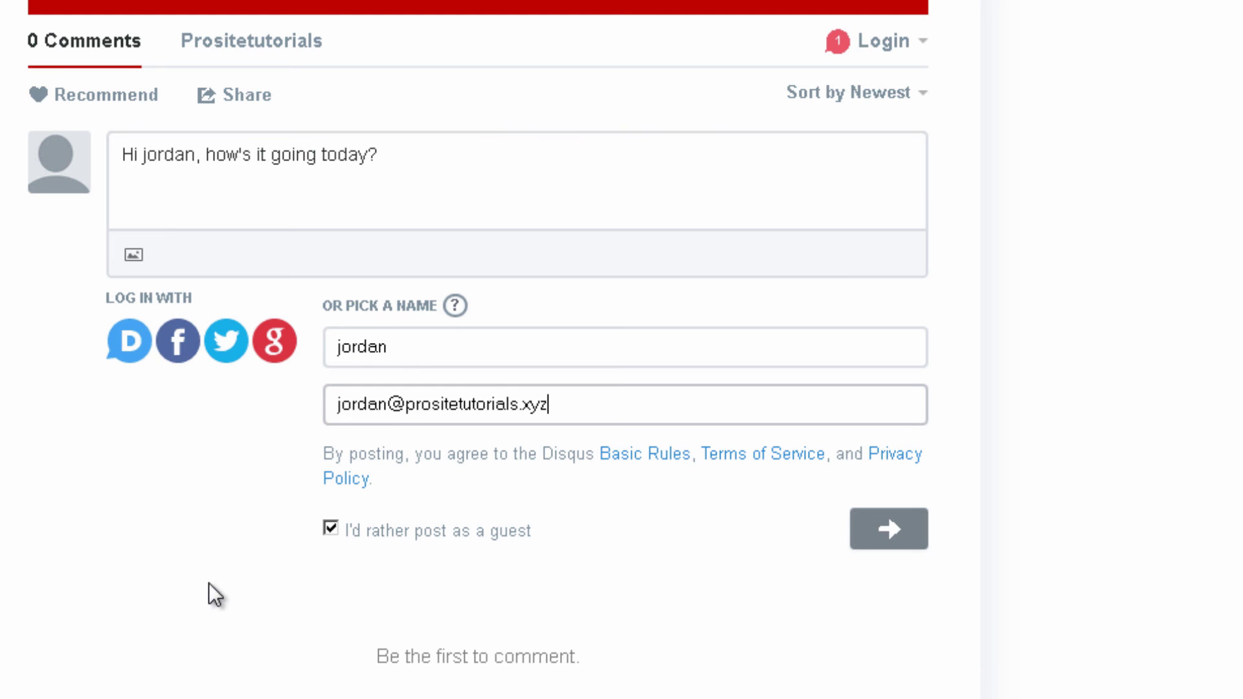
pyautogui.click(865, 539)
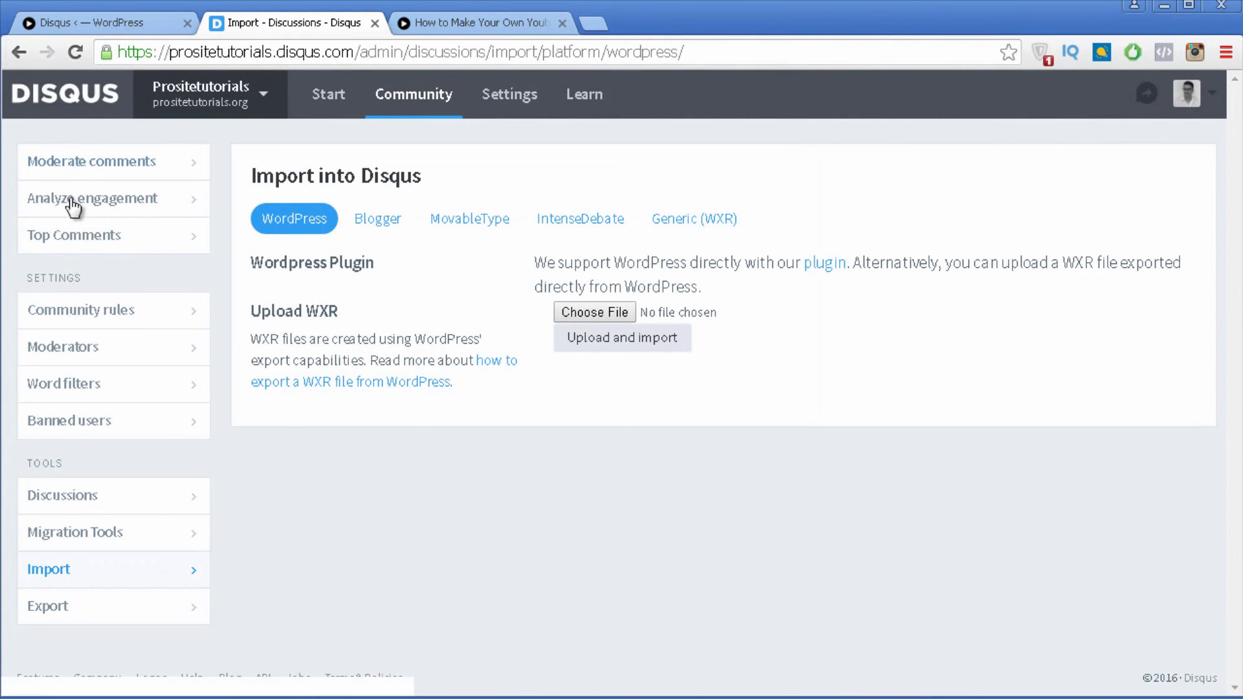
# Step: Go to the Disqus Start dashboard showing 1 pending comment and 0 this week
pyautogui.click(346, 95)
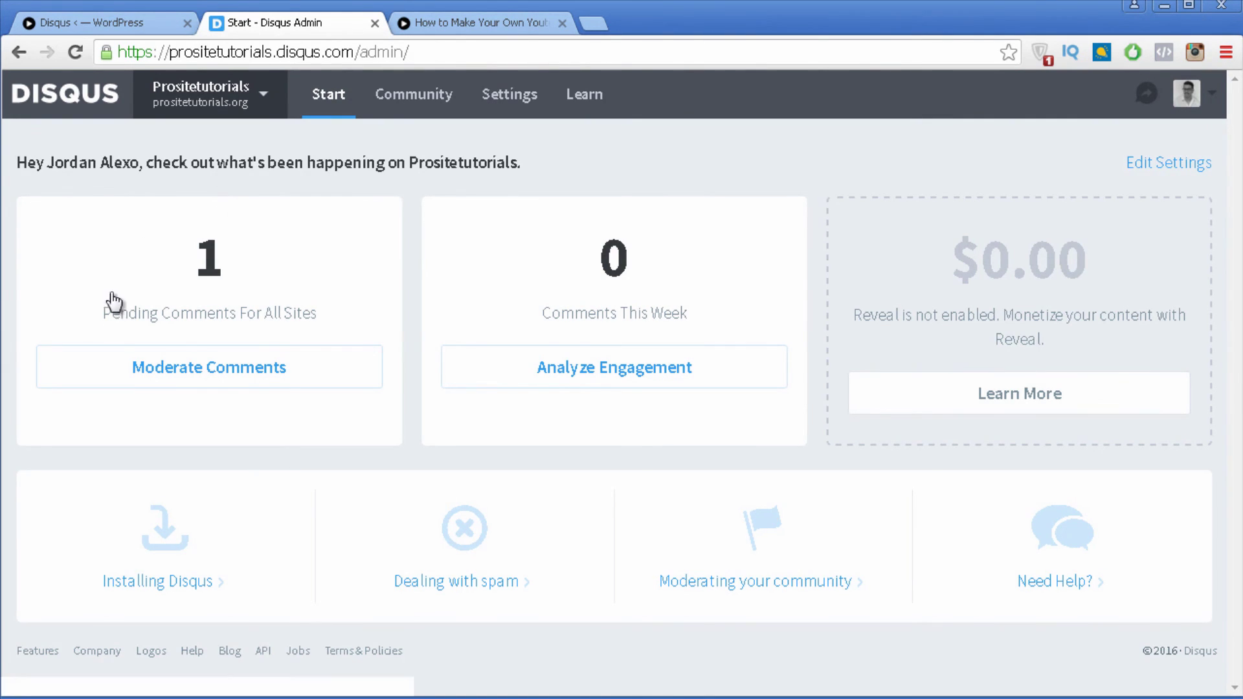
# Step: Approve the pending guest comment on the YouTube thumbnail post from the Pending (1) queue
pyautogui.click(207, 388)
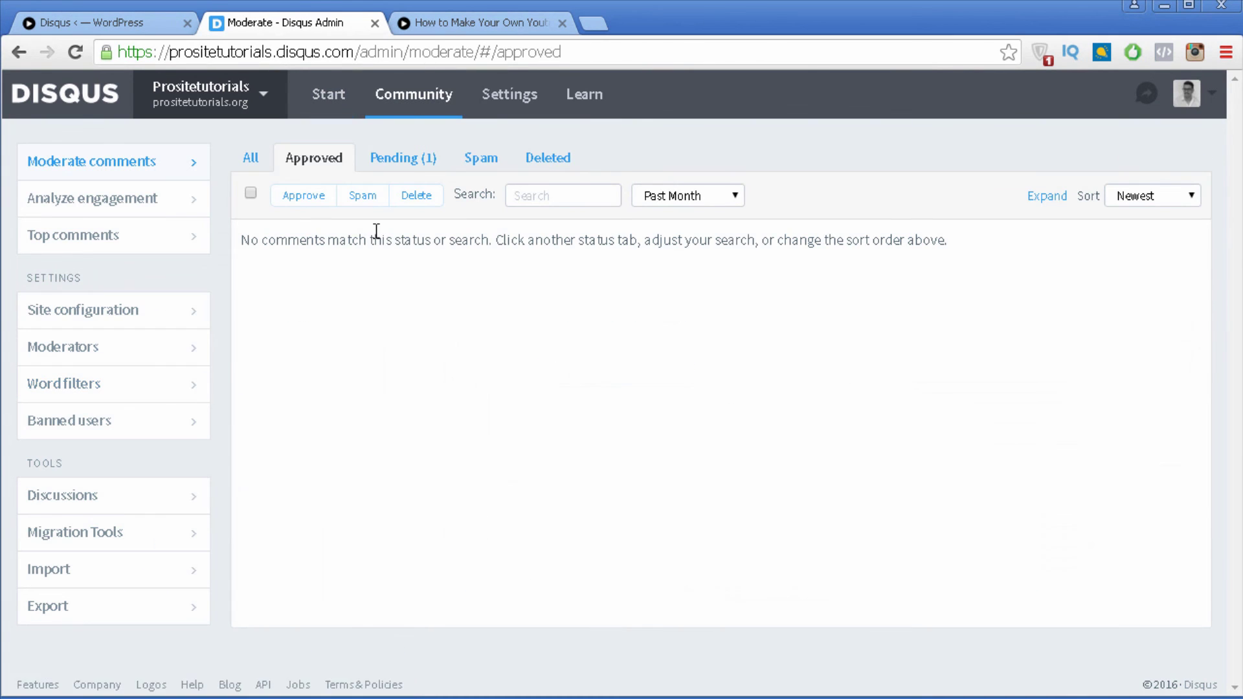
pyautogui.click(421, 162)
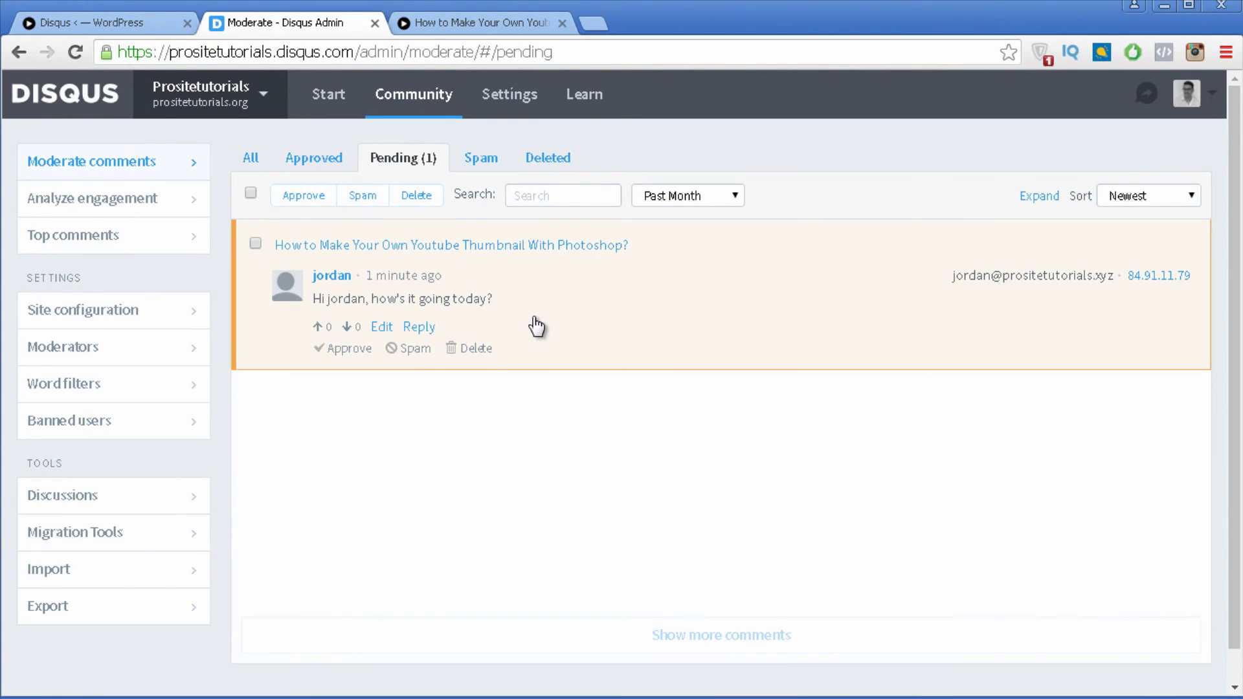
pyautogui.click(368, 353)
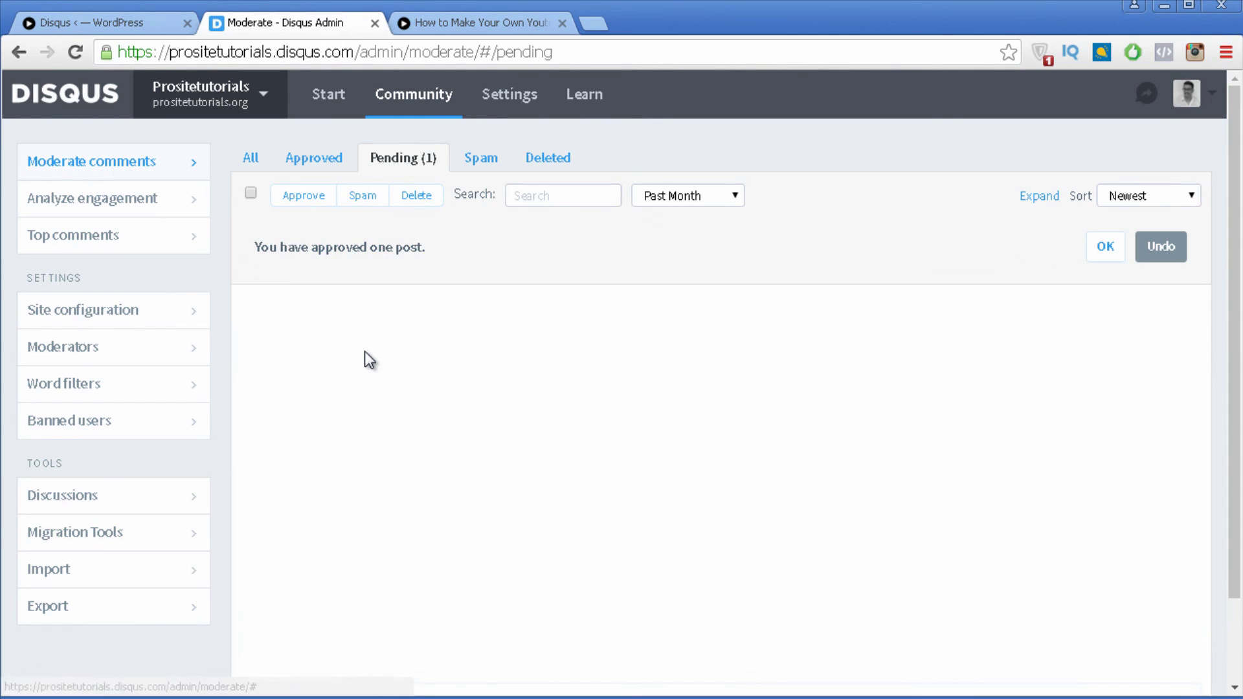